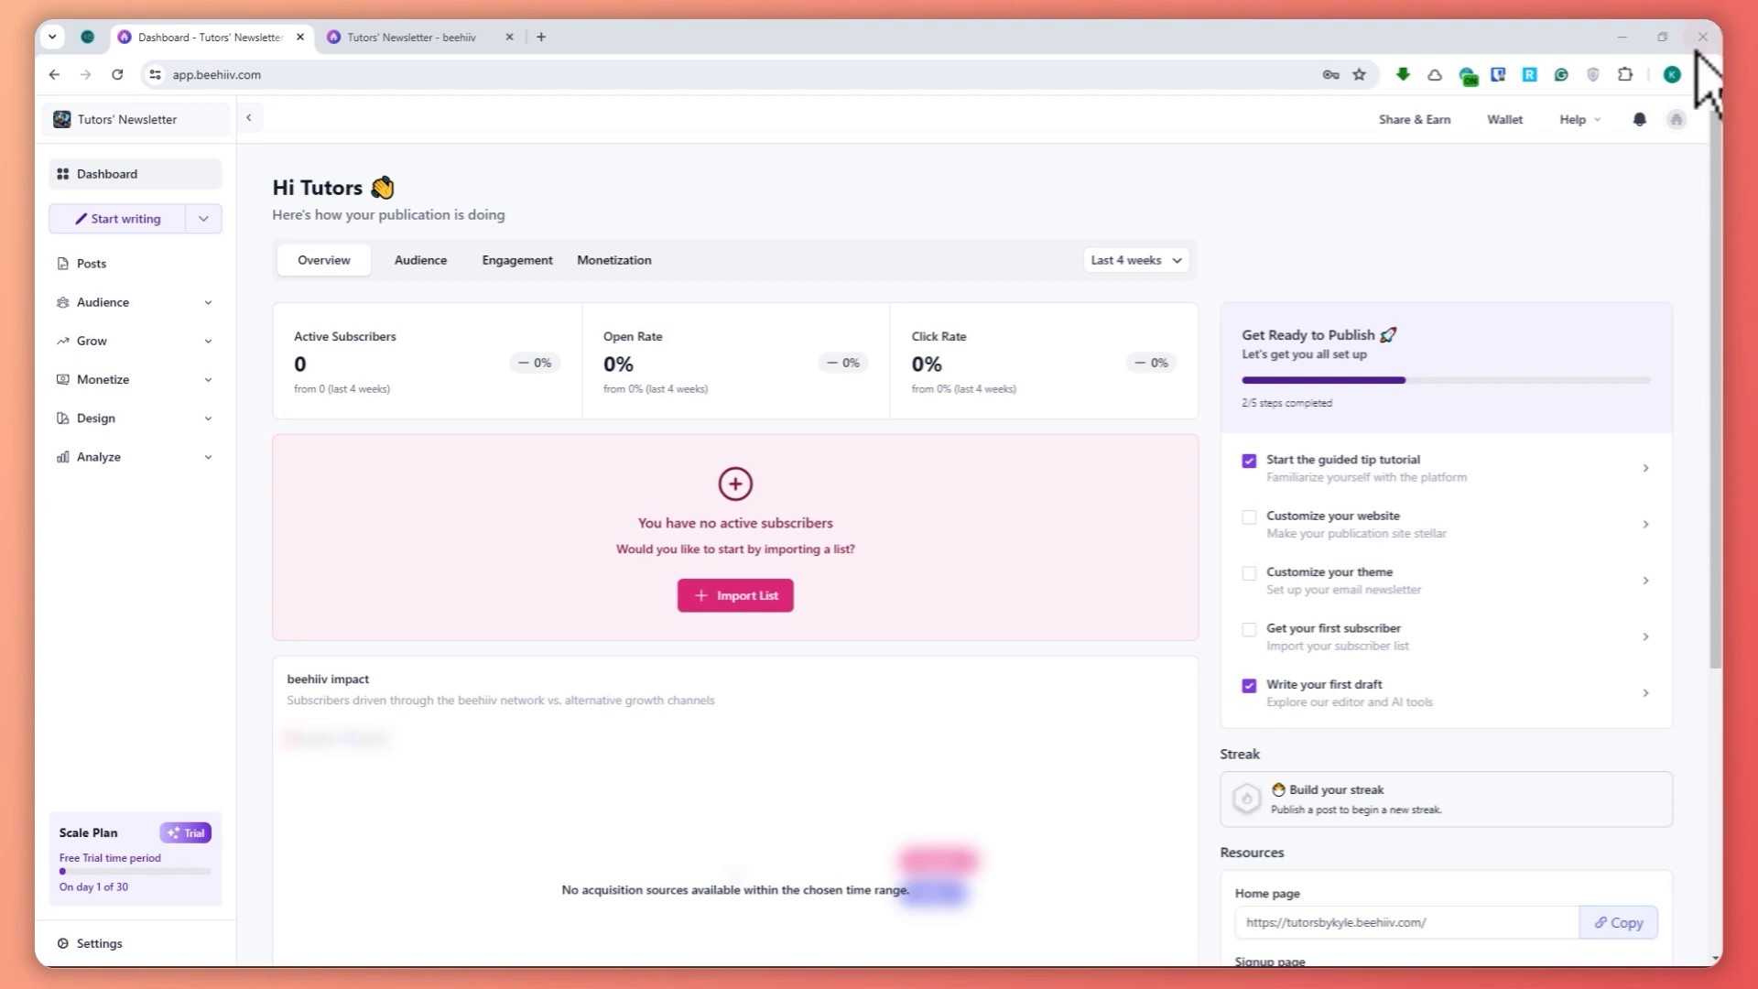
Step: Create a new survey from the publication's audience surveys list
left_click(109, 303)
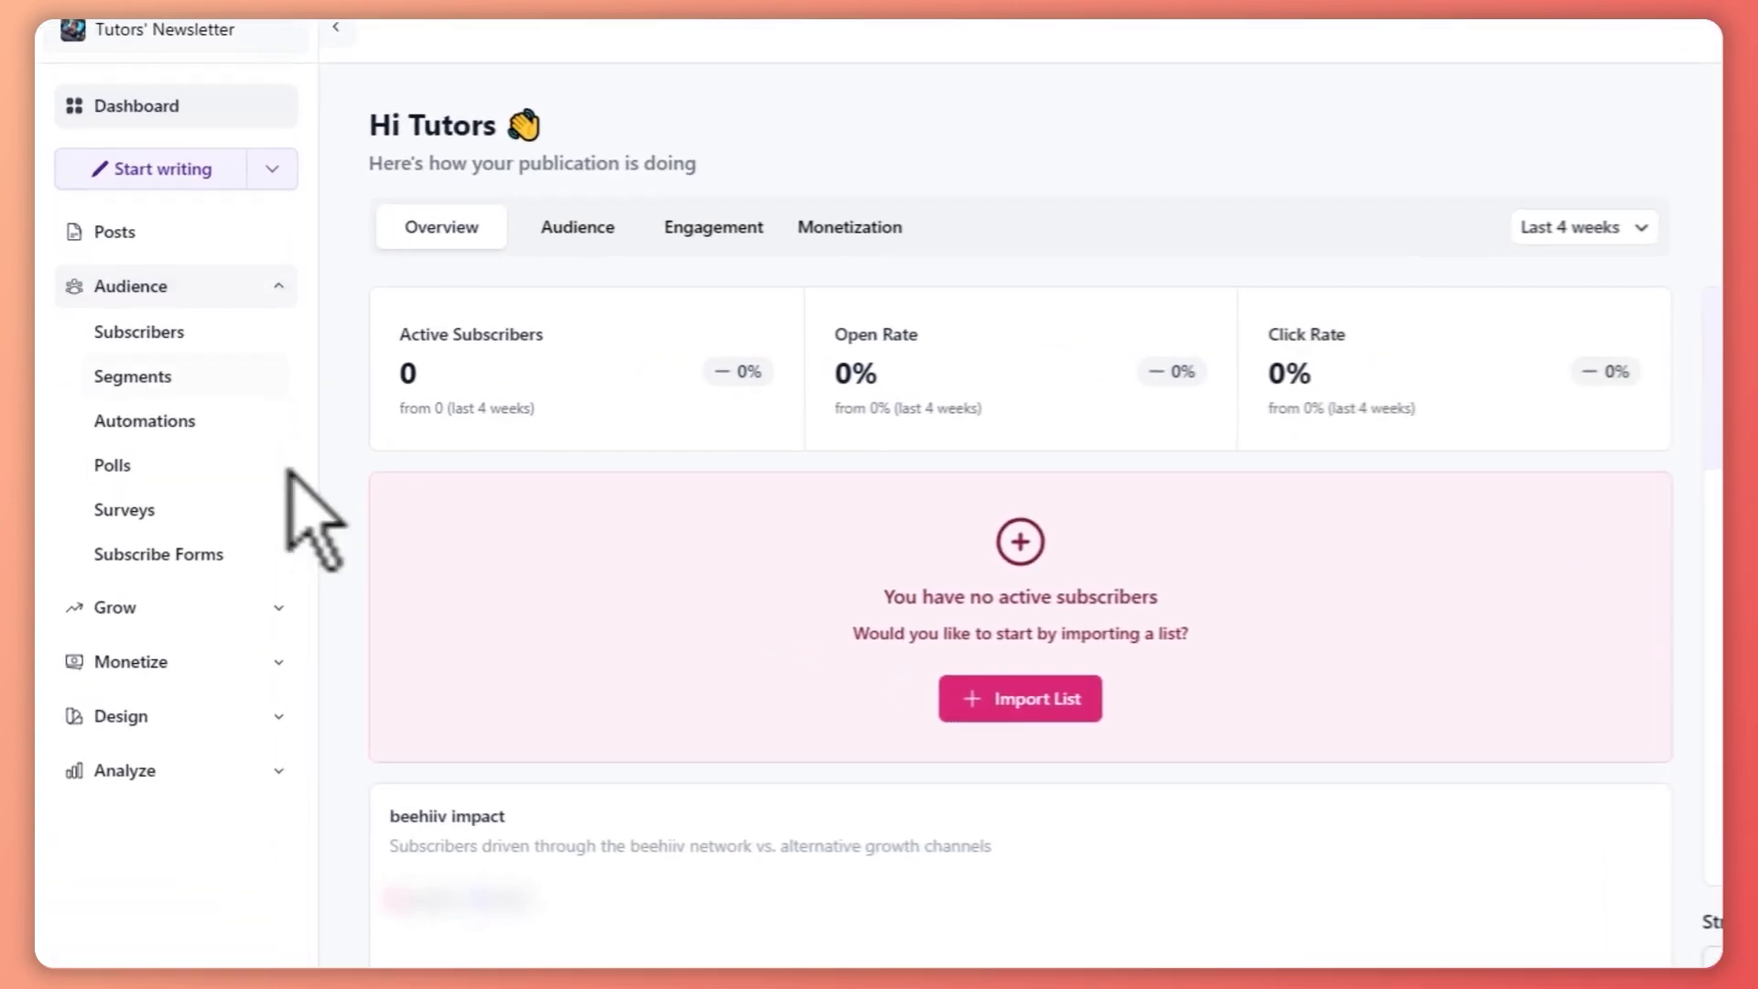
left_click(152, 515)
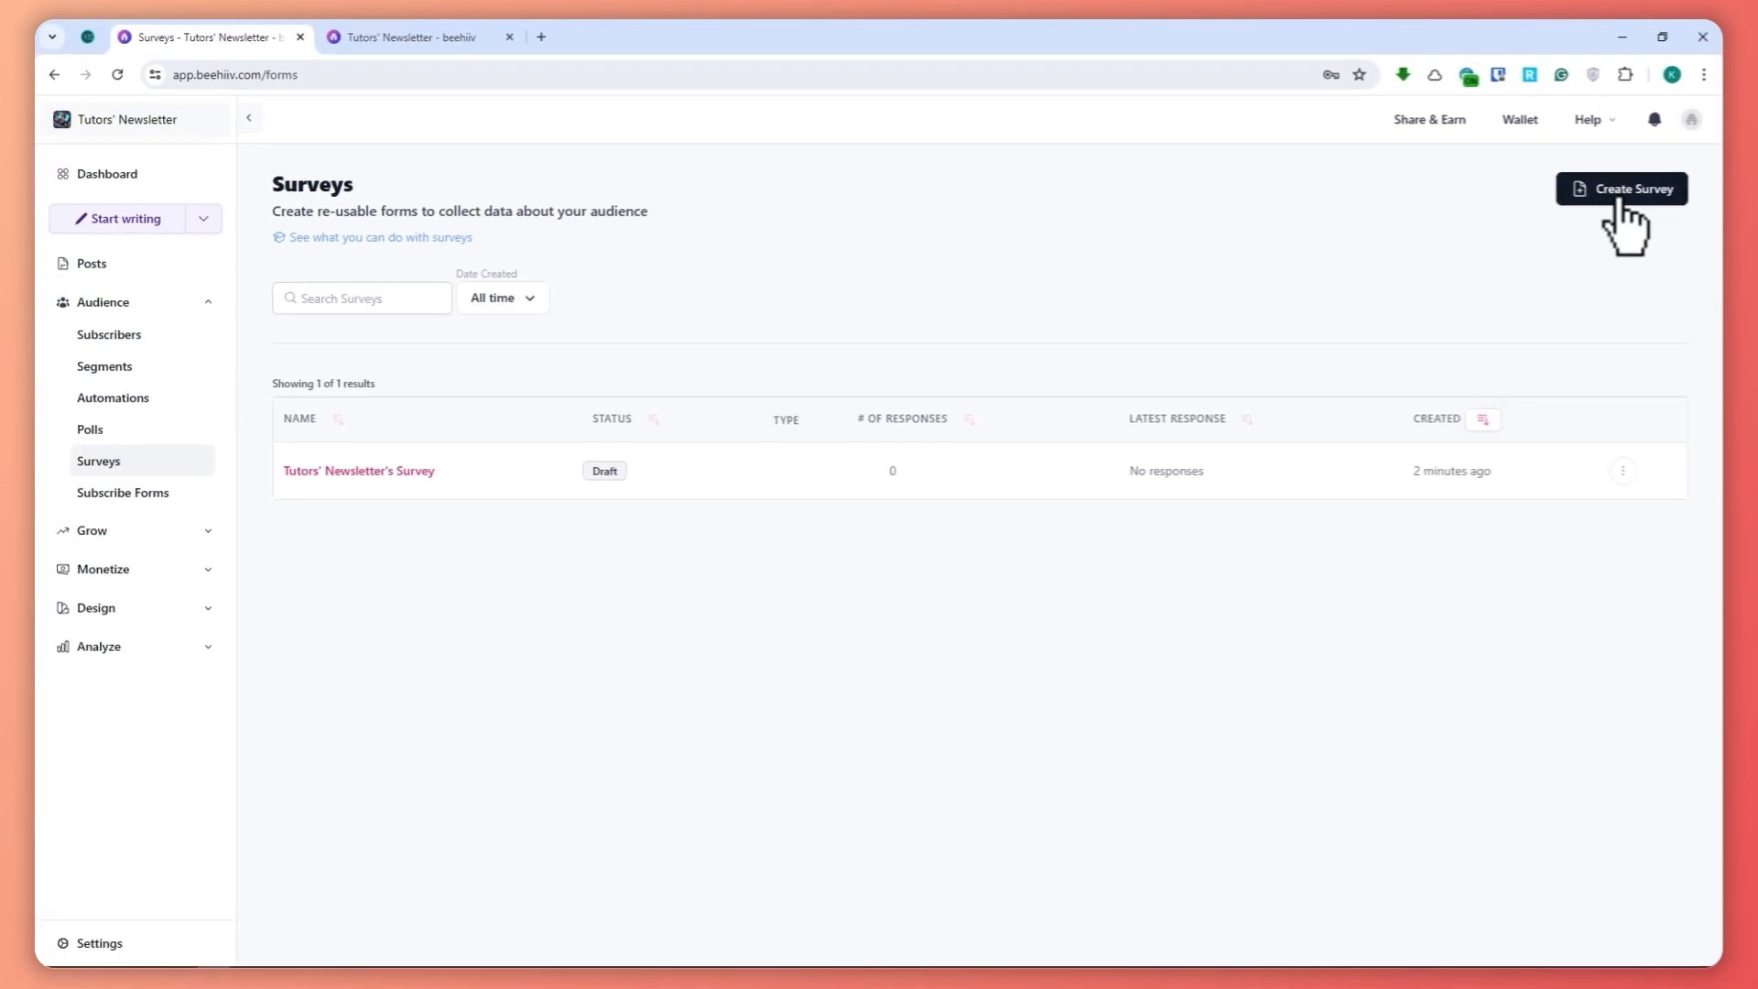
left_click(1617, 202)
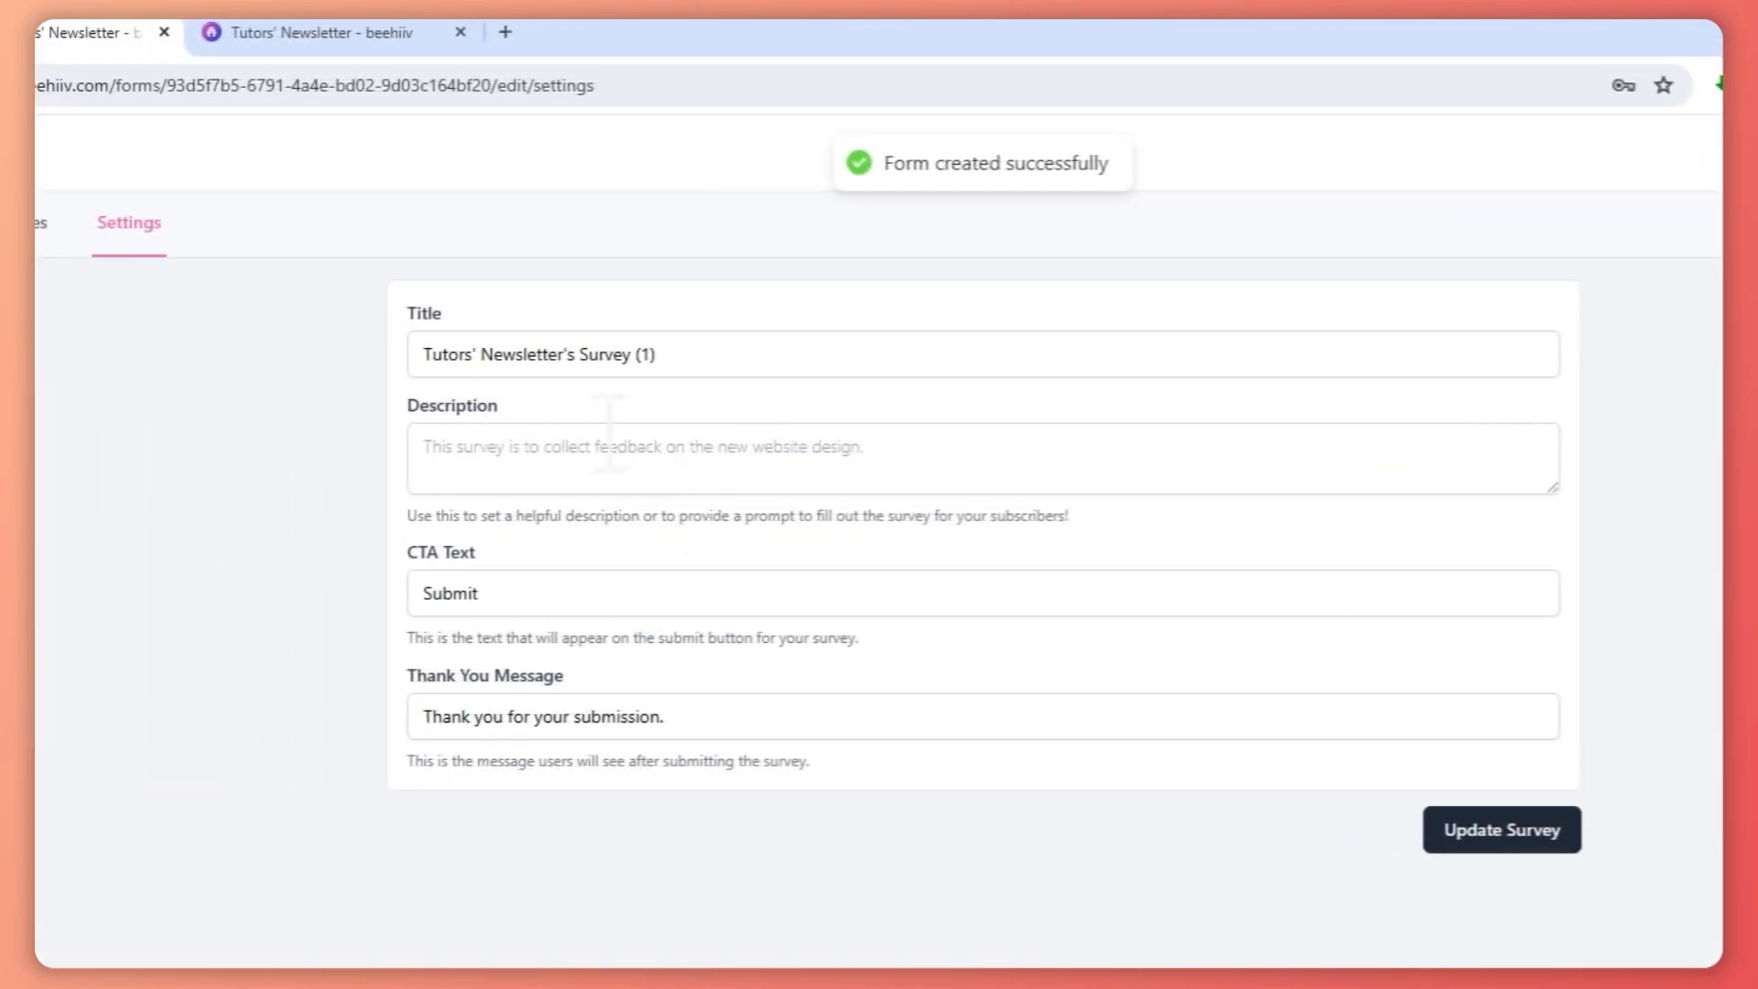
Step: Title the survey "SAMPLE SURVEY" and enter "TASTQWYQWYA" as its description
triple_click(706, 355)
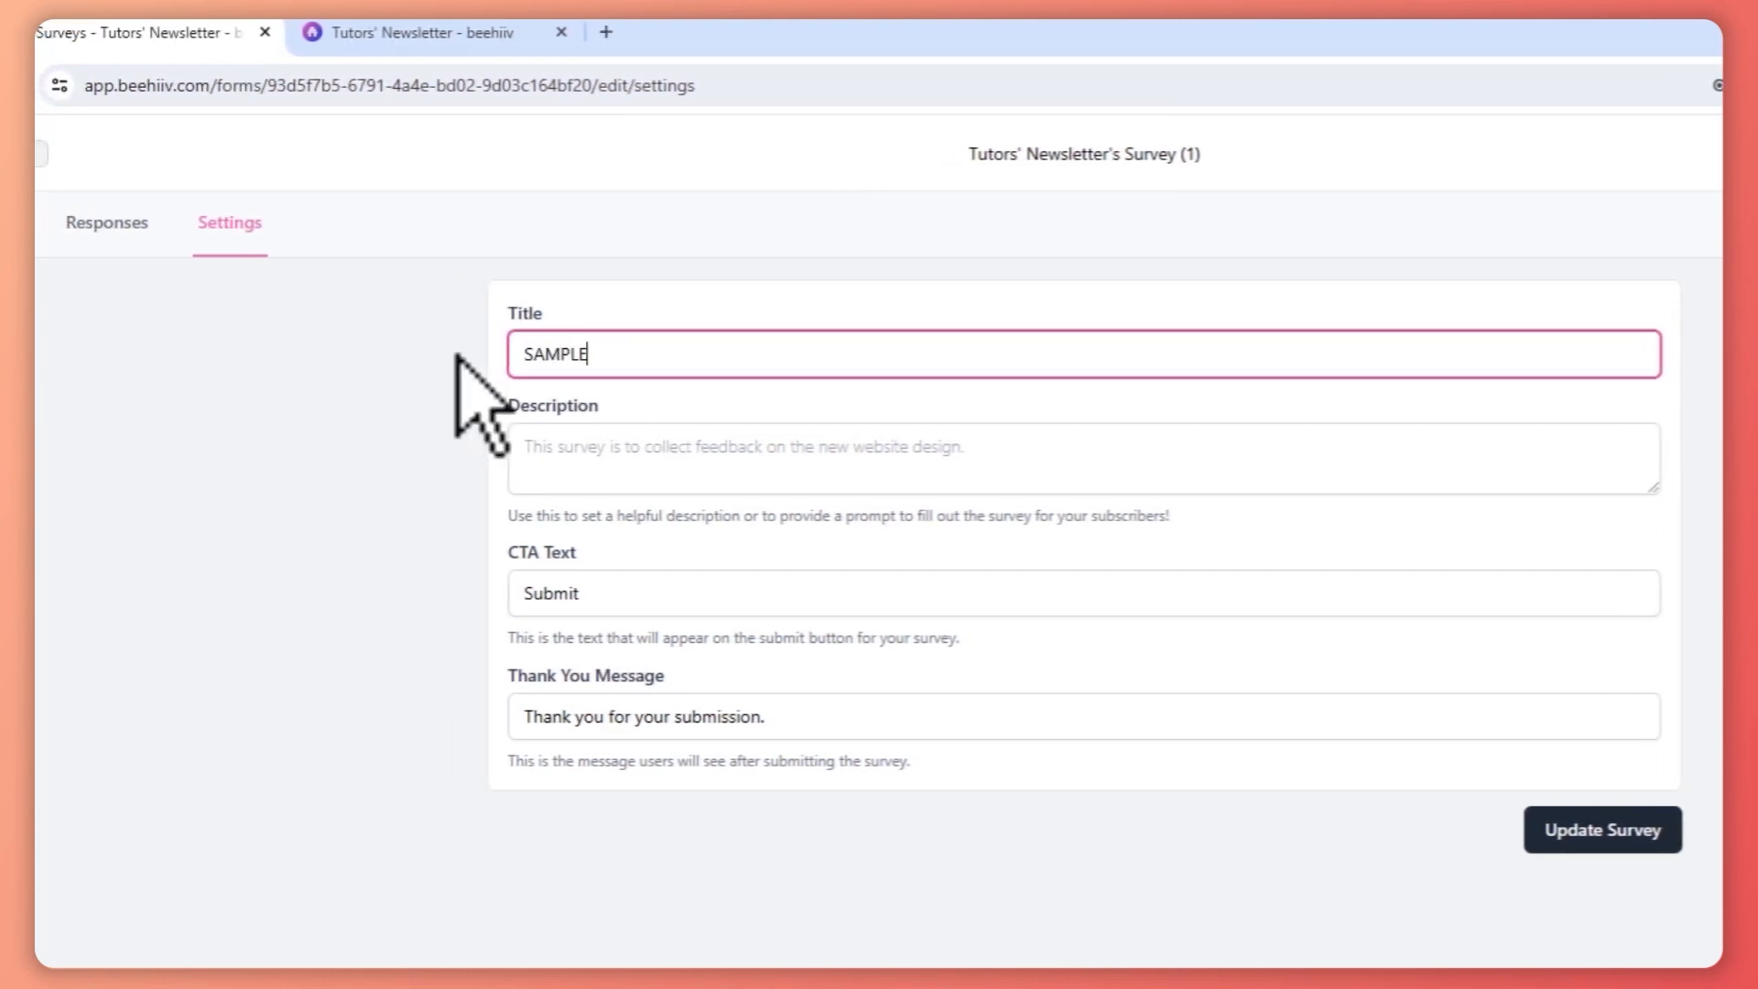
left_click(632, 451)
type("QWT")
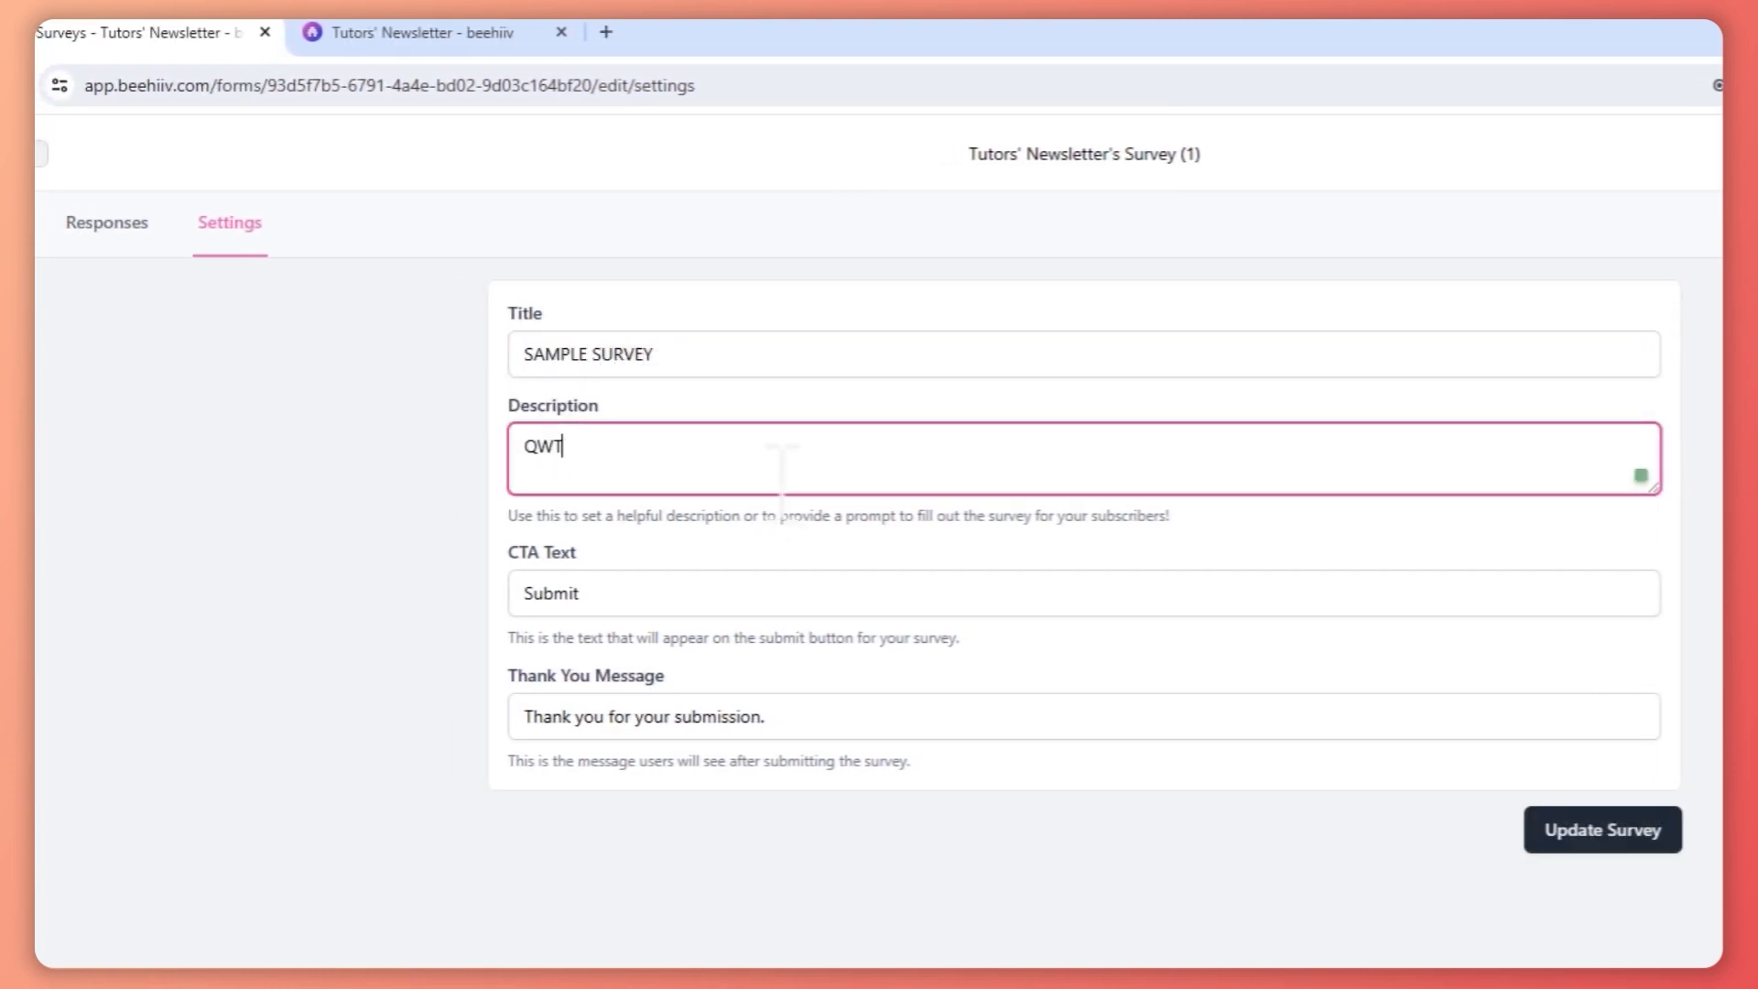
type("TASTQWYQWYA")
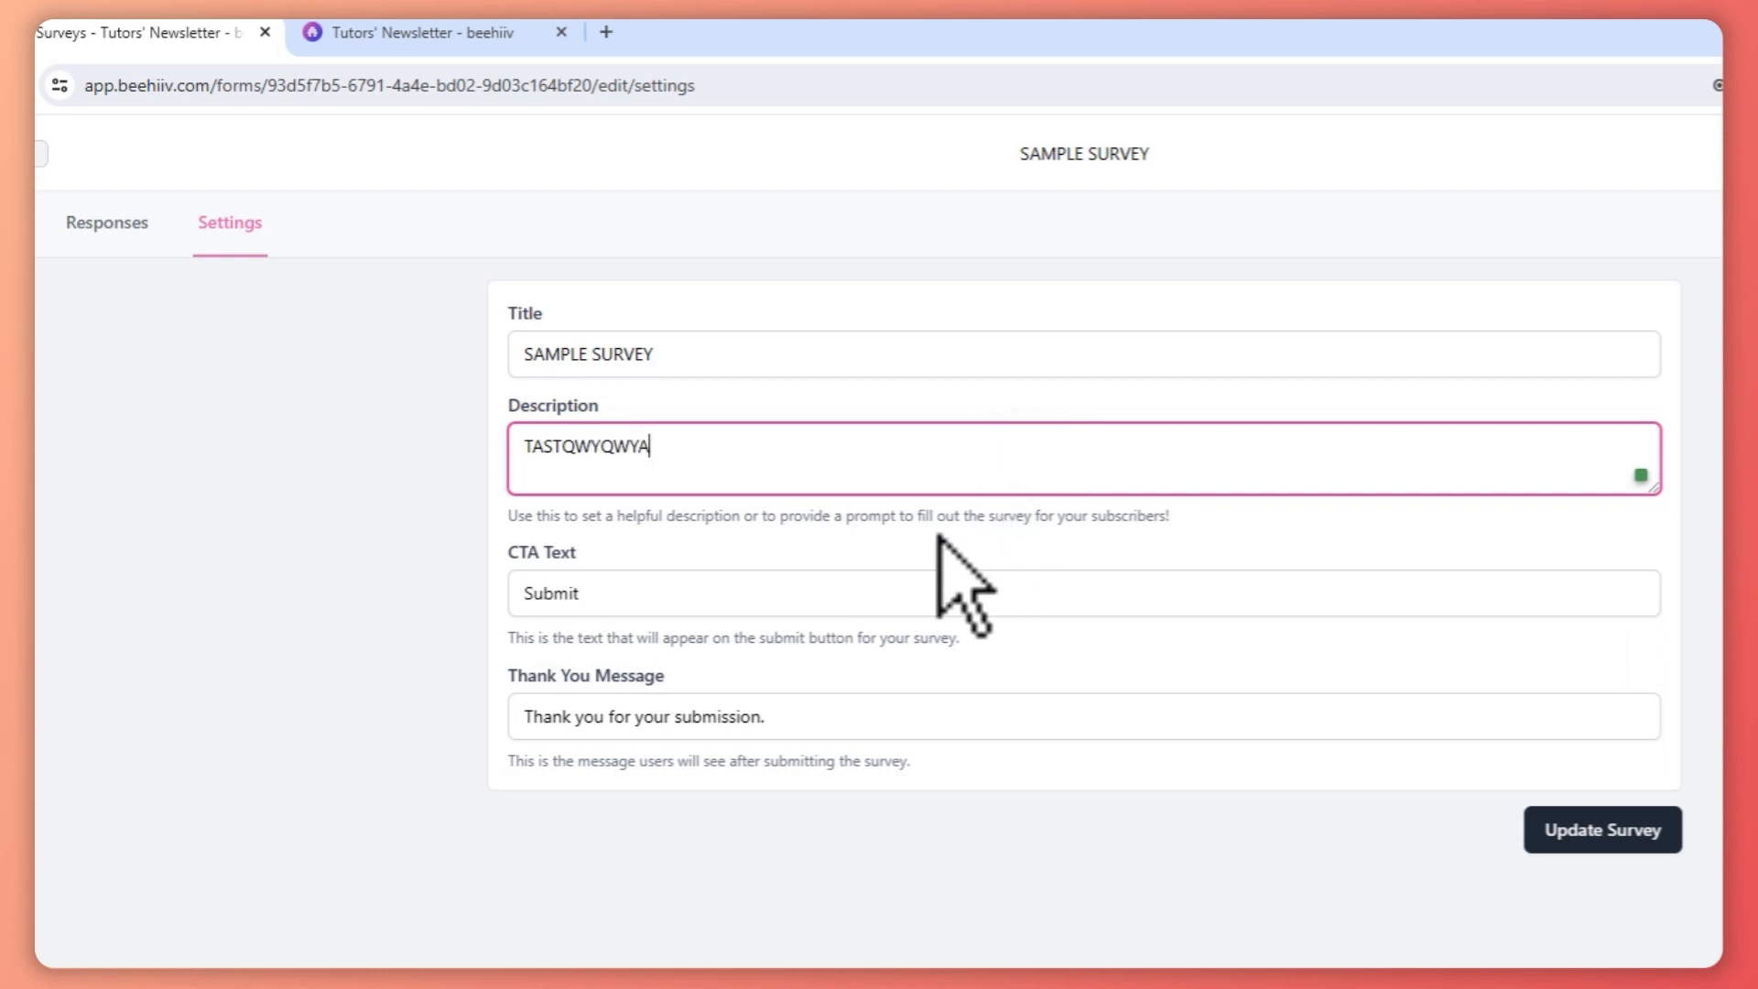
left_click_drag(510, 516, 803, 522)
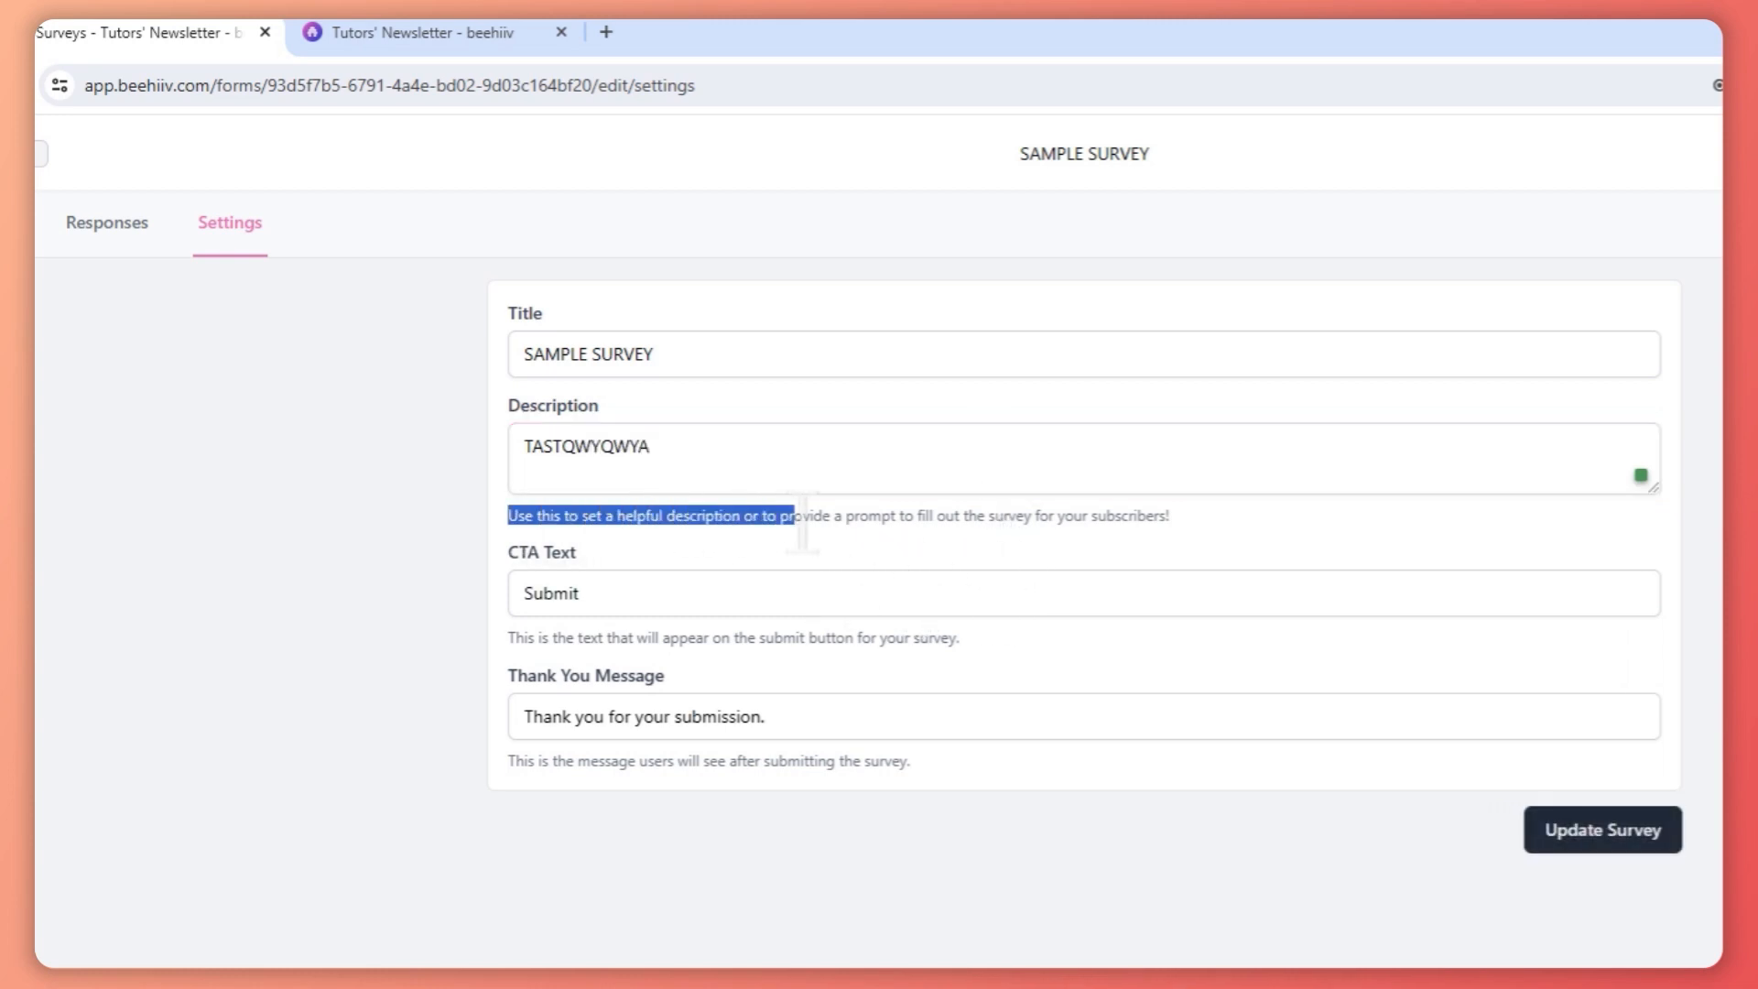
left_click(1194, 527)
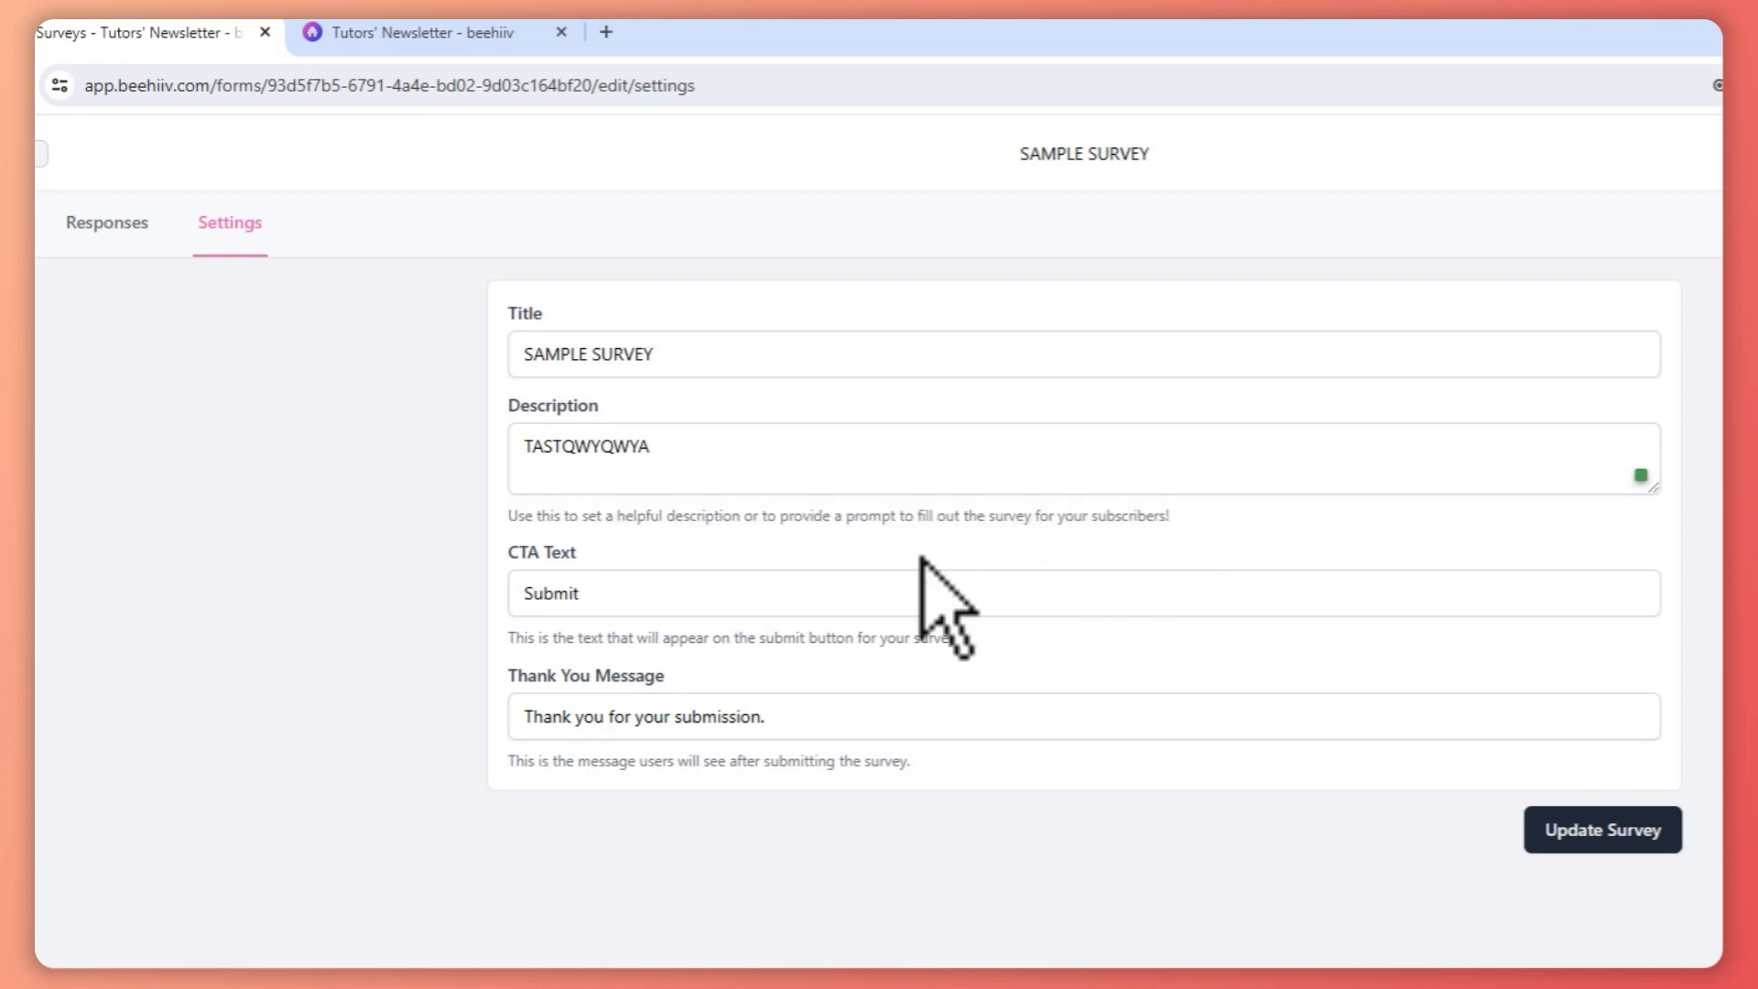
Step: Set the thank you message to "Sorry to see you go." and save the survey settings
triple_click(873, 715)
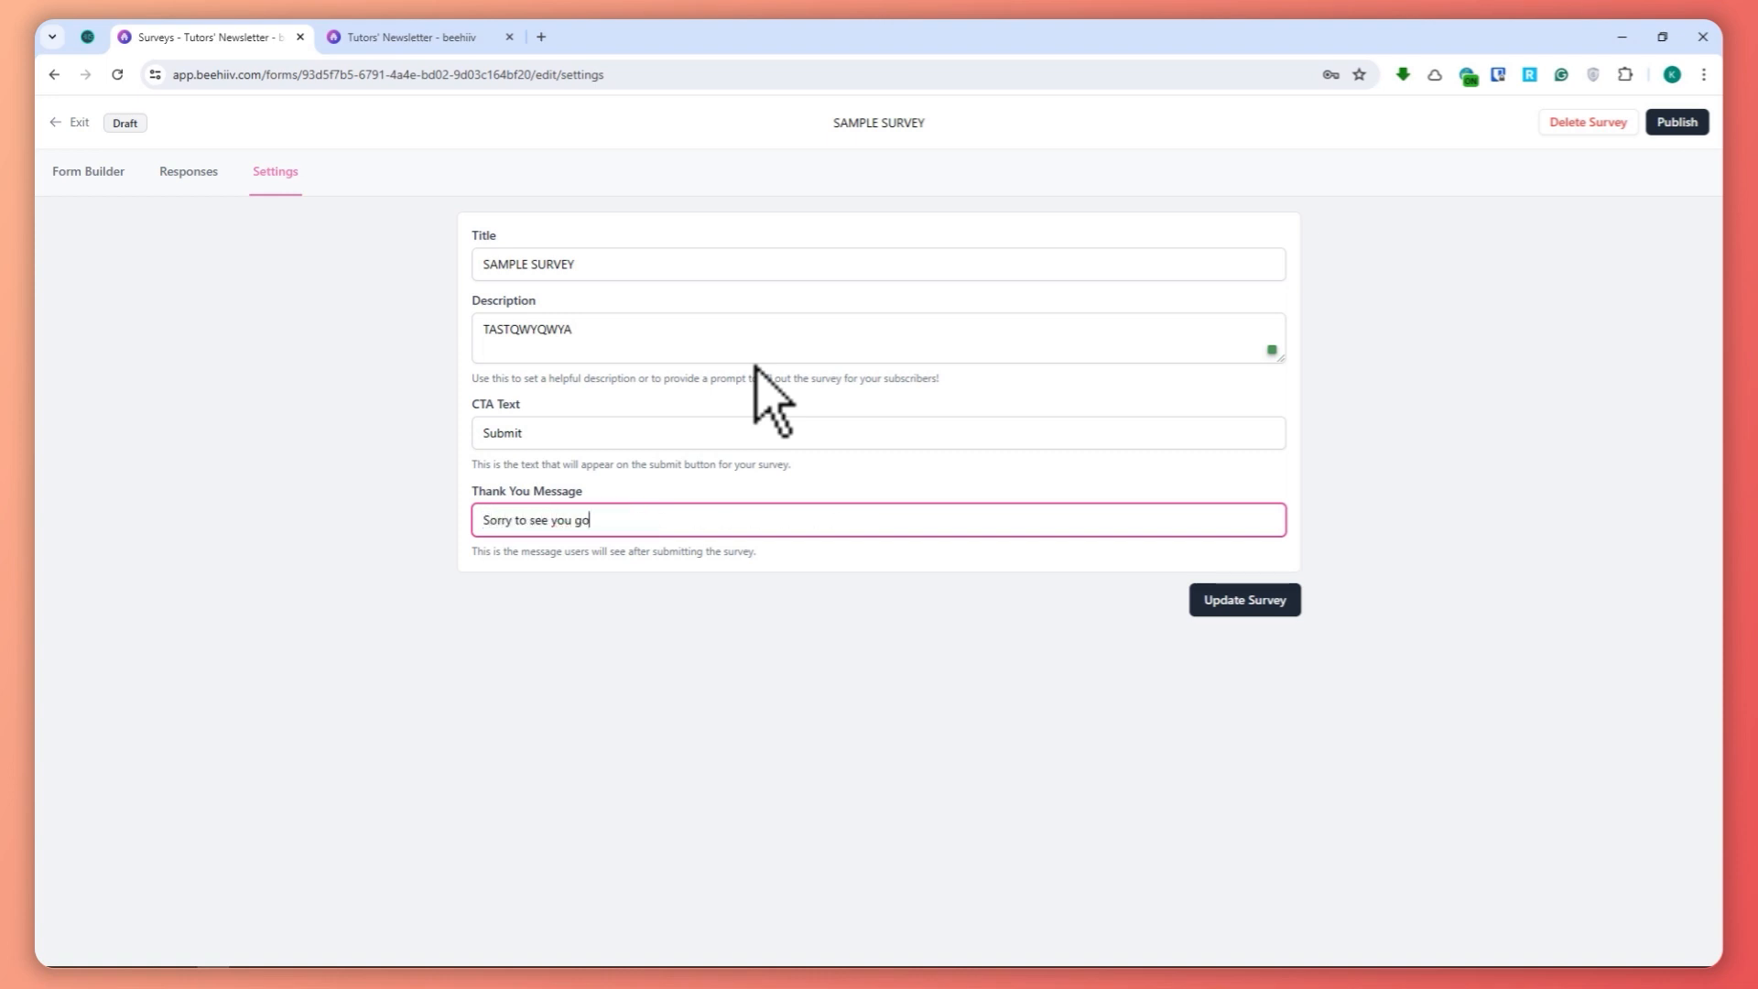
left_click(1274, 611)
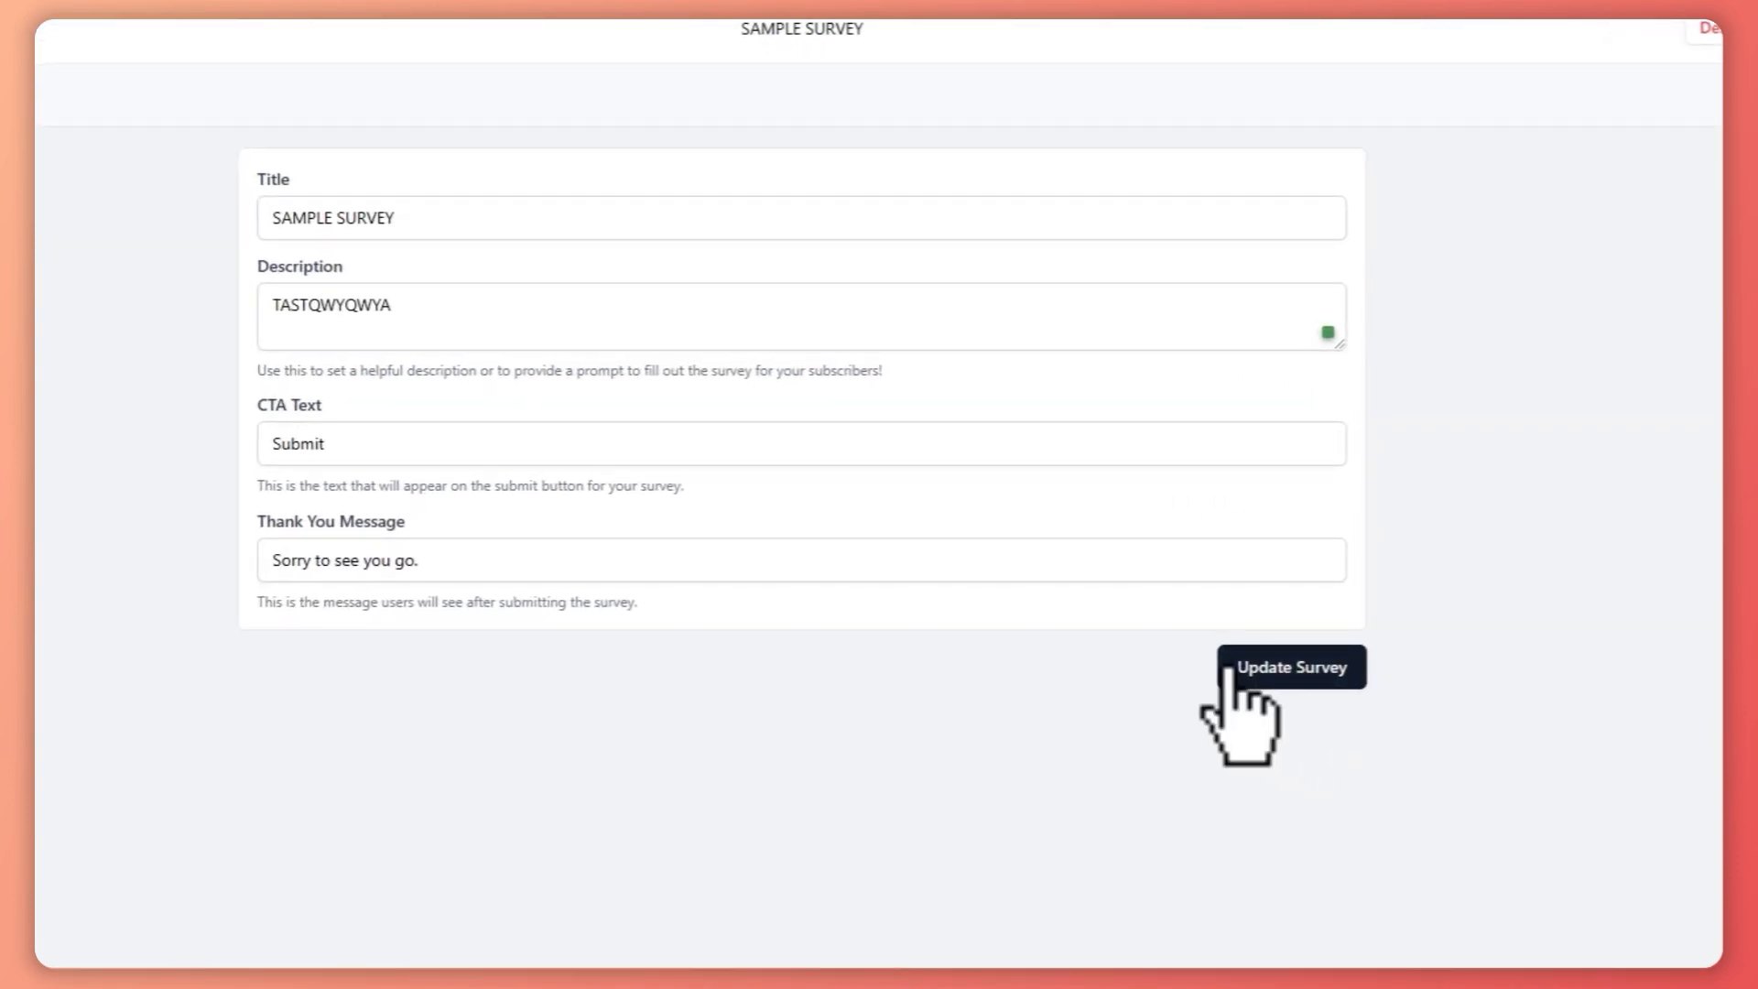
left_click(1289, 673)
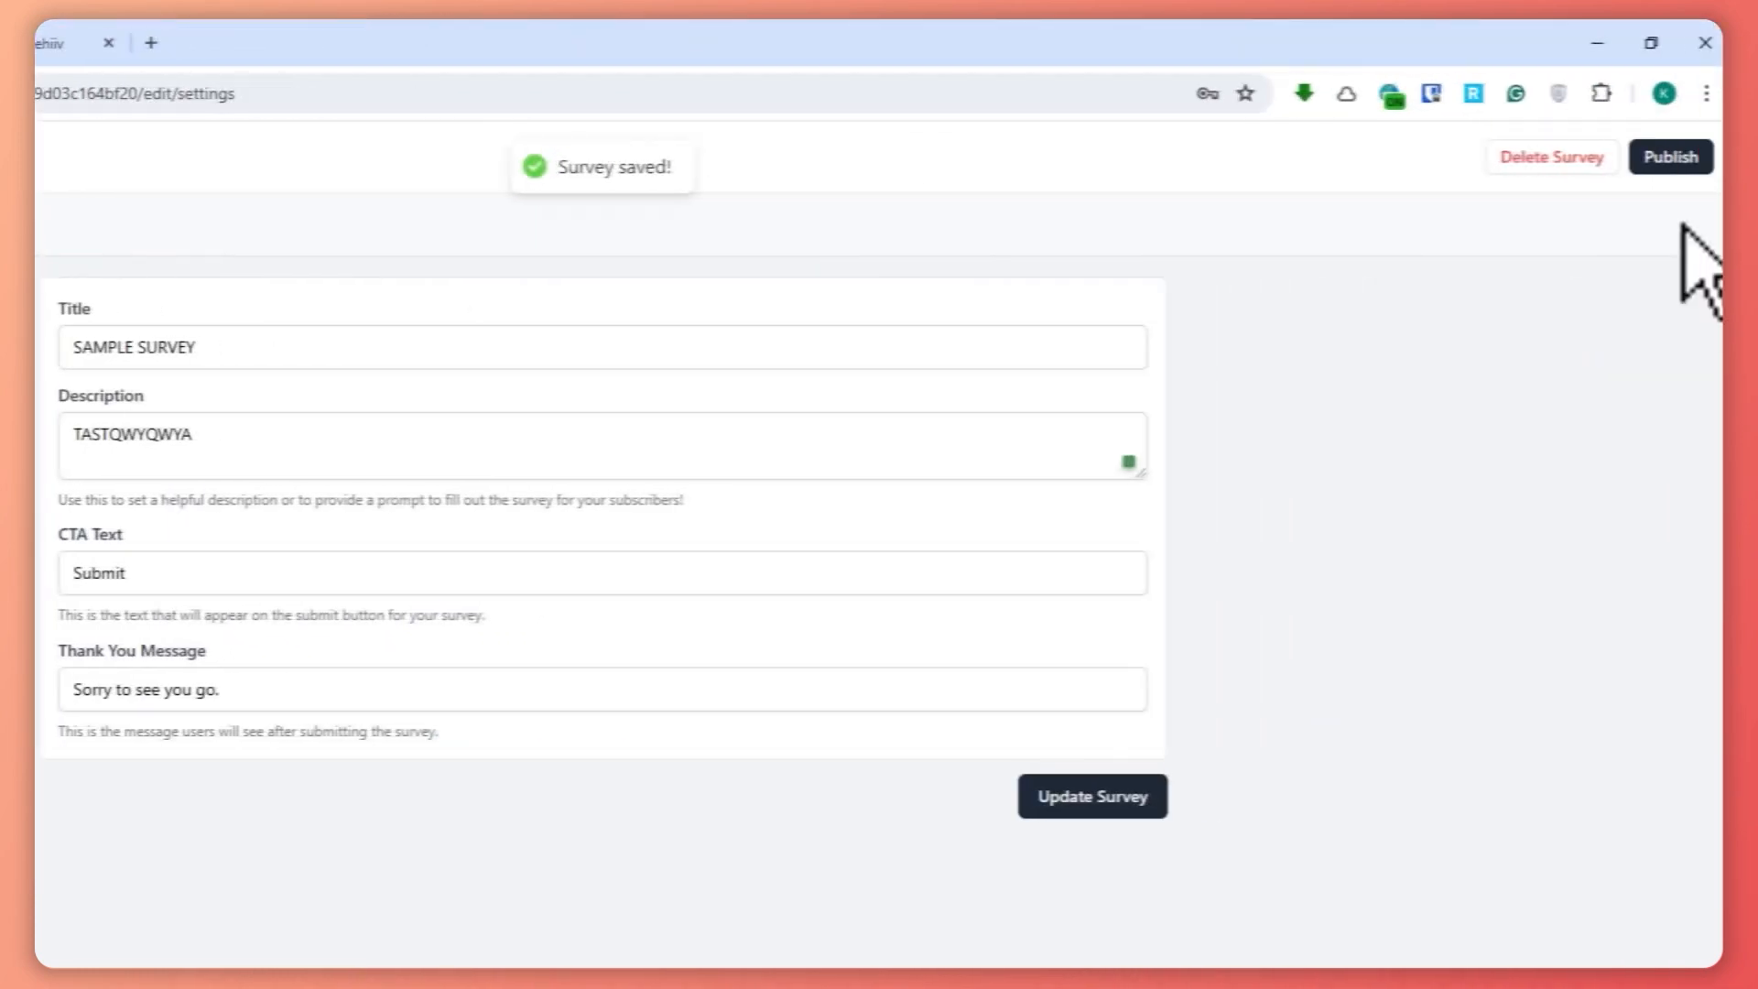
Step: View the survey's responses, and start a first question in the form builder titled "What is your name" with the short response type
left_click(218, 222)
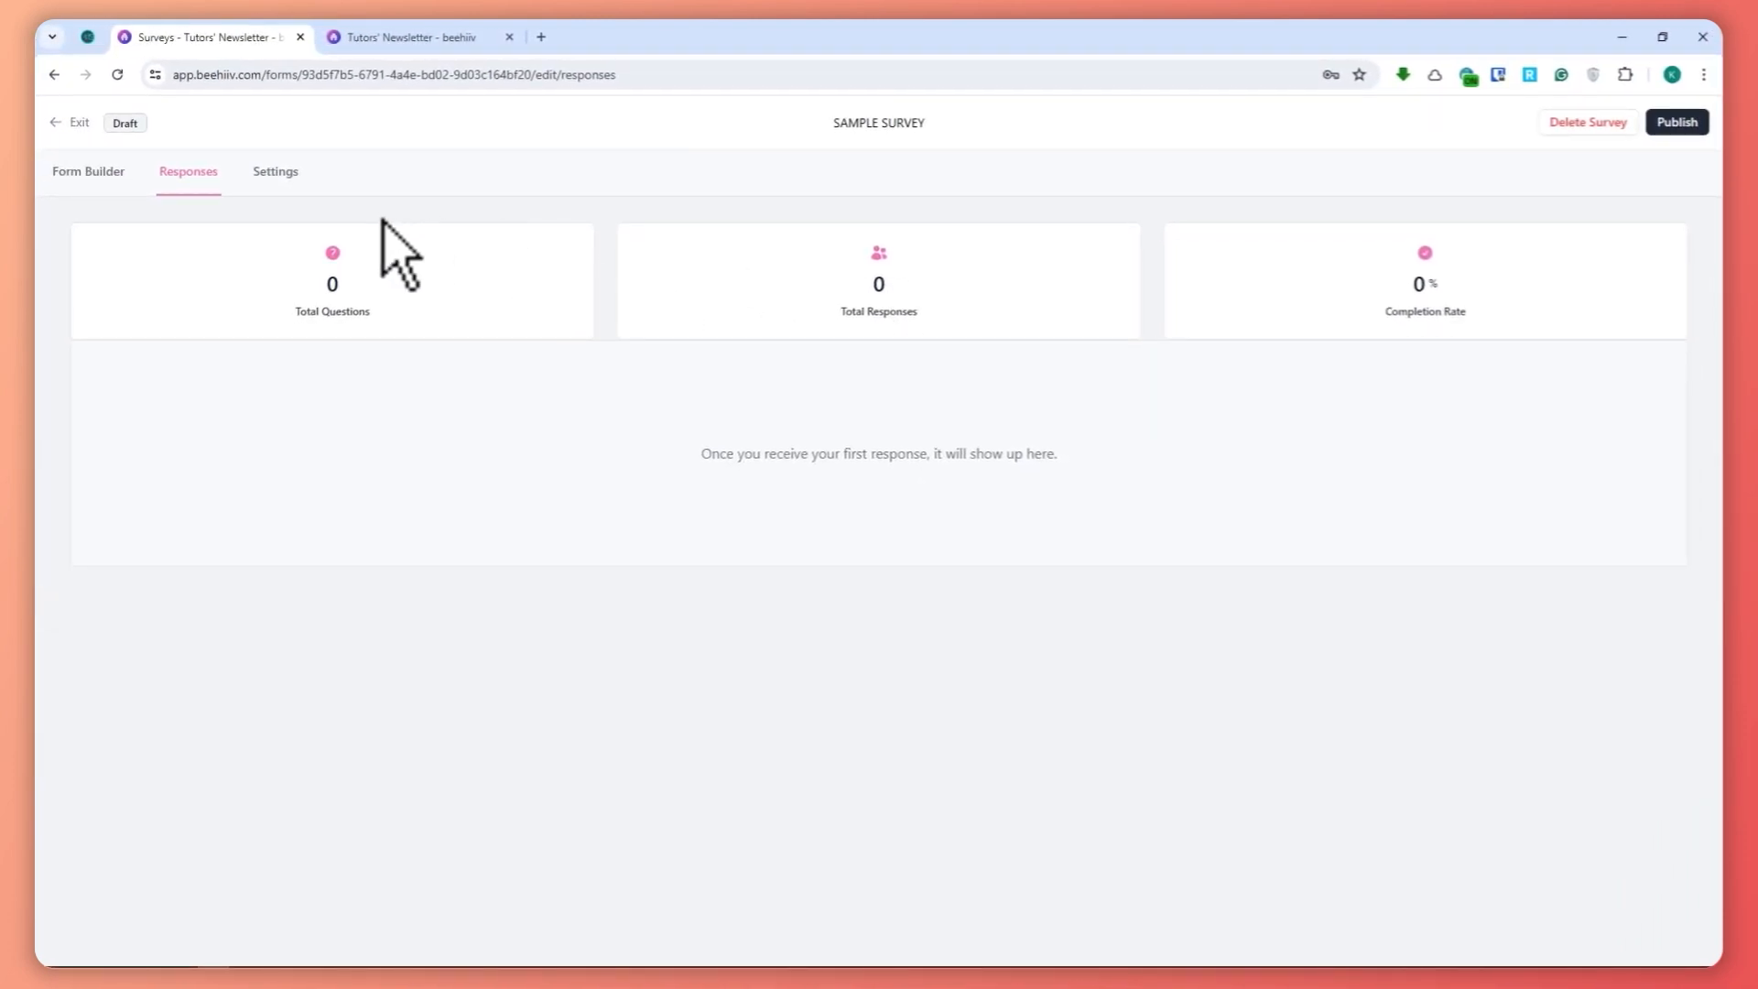
left_click(74, 173)
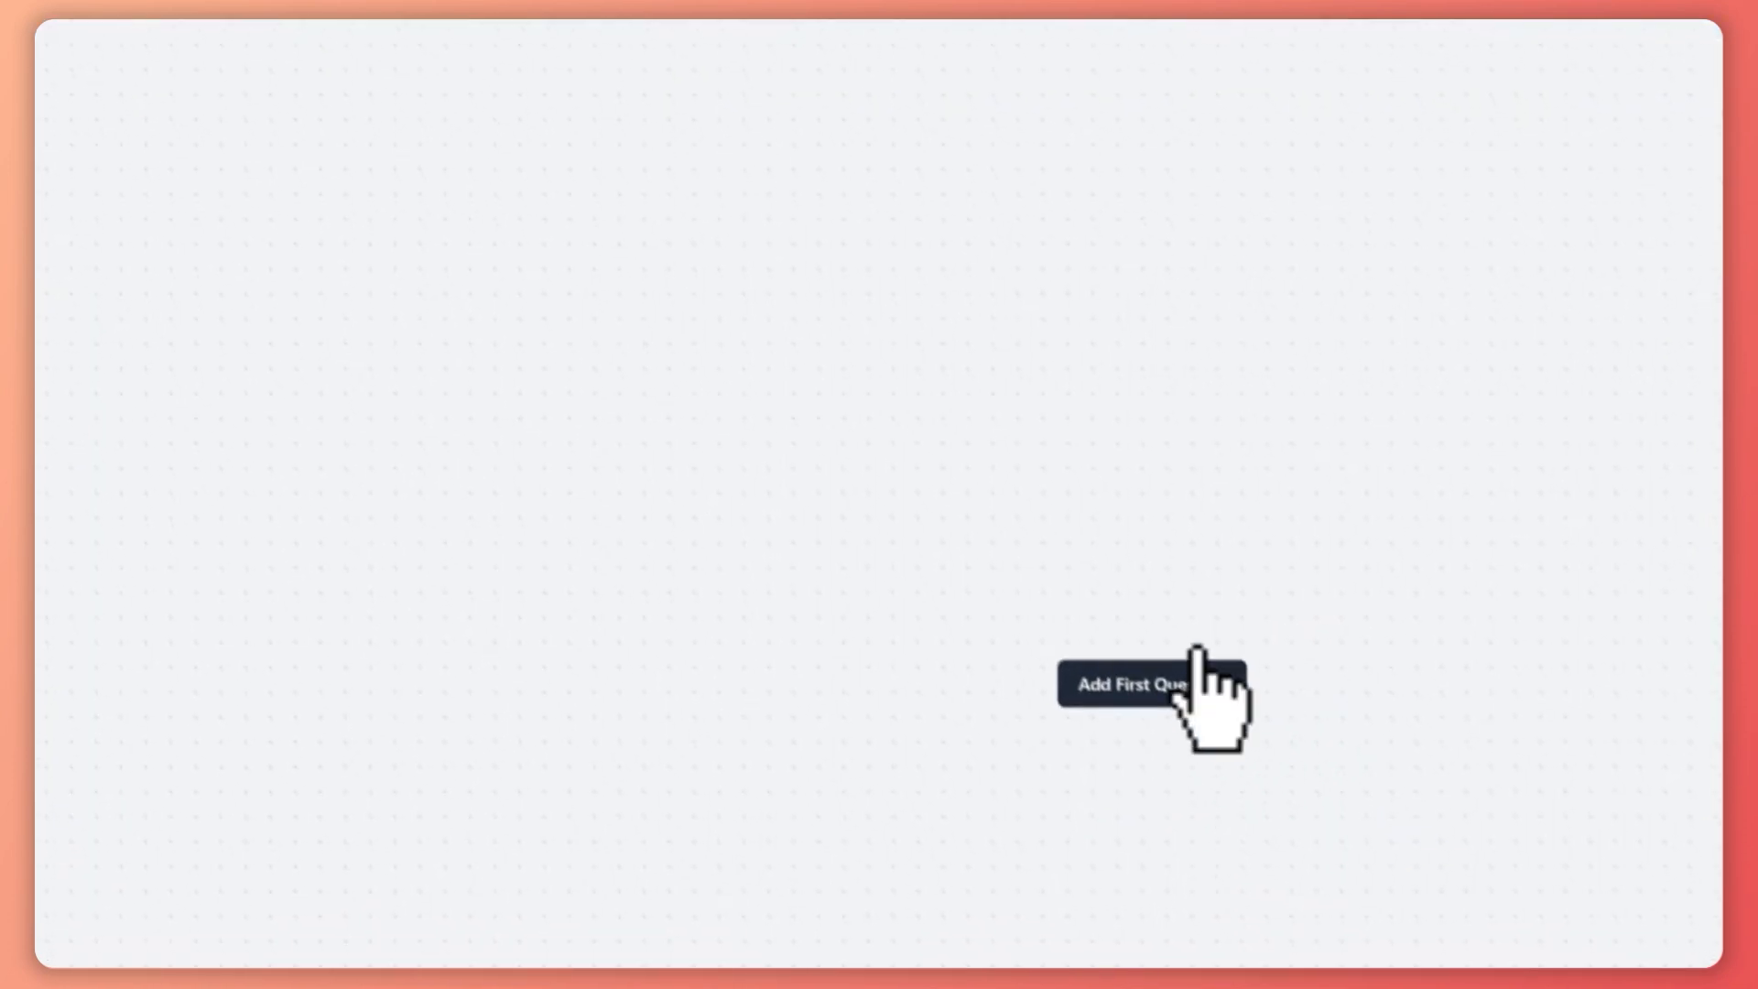
left_click(1163, 687)
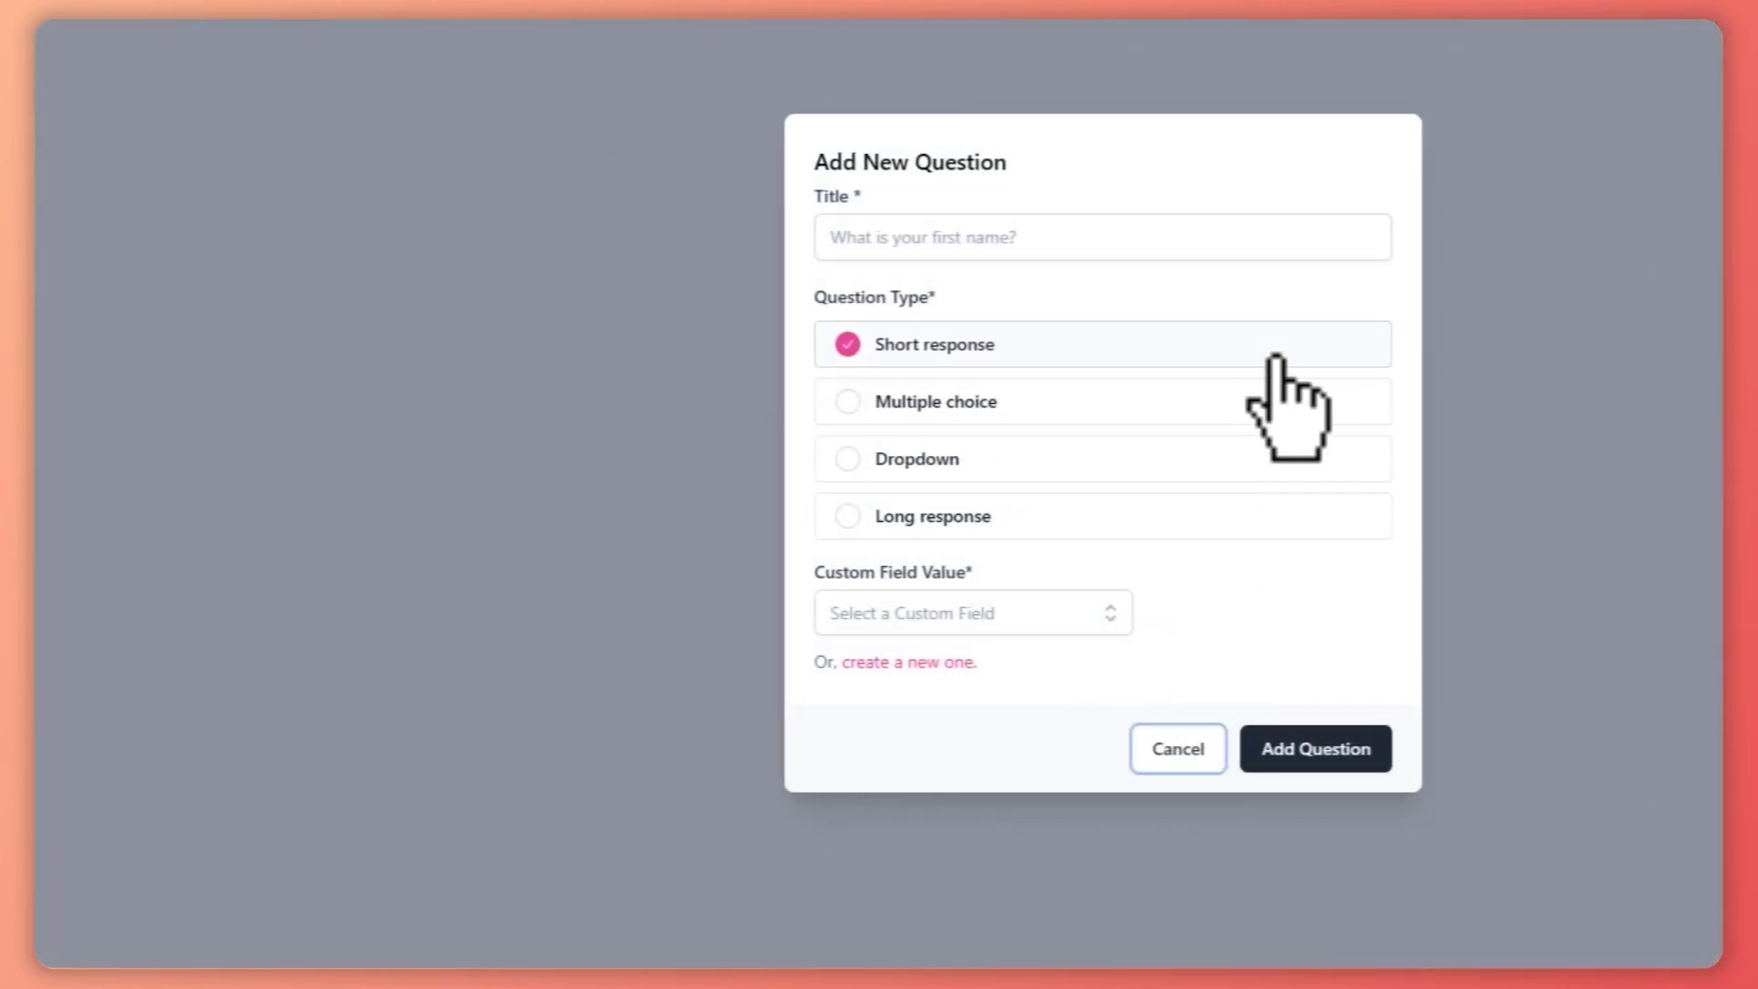
left_click(754, 237)
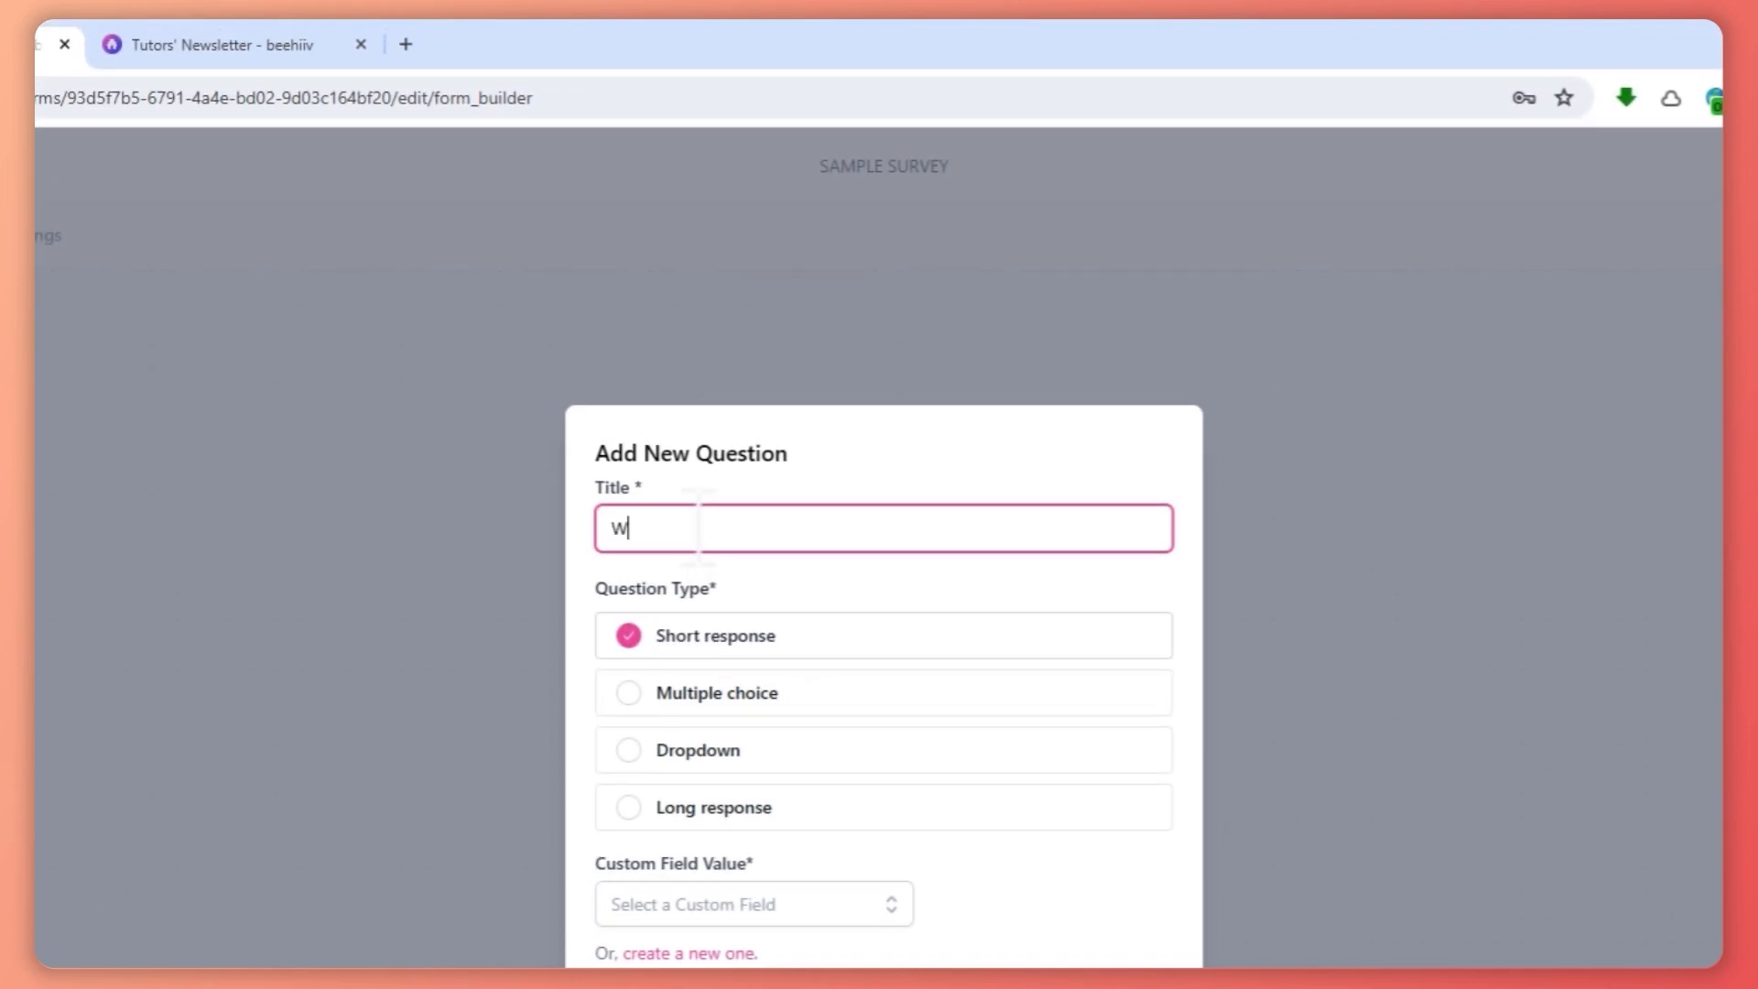
type("What is your name")
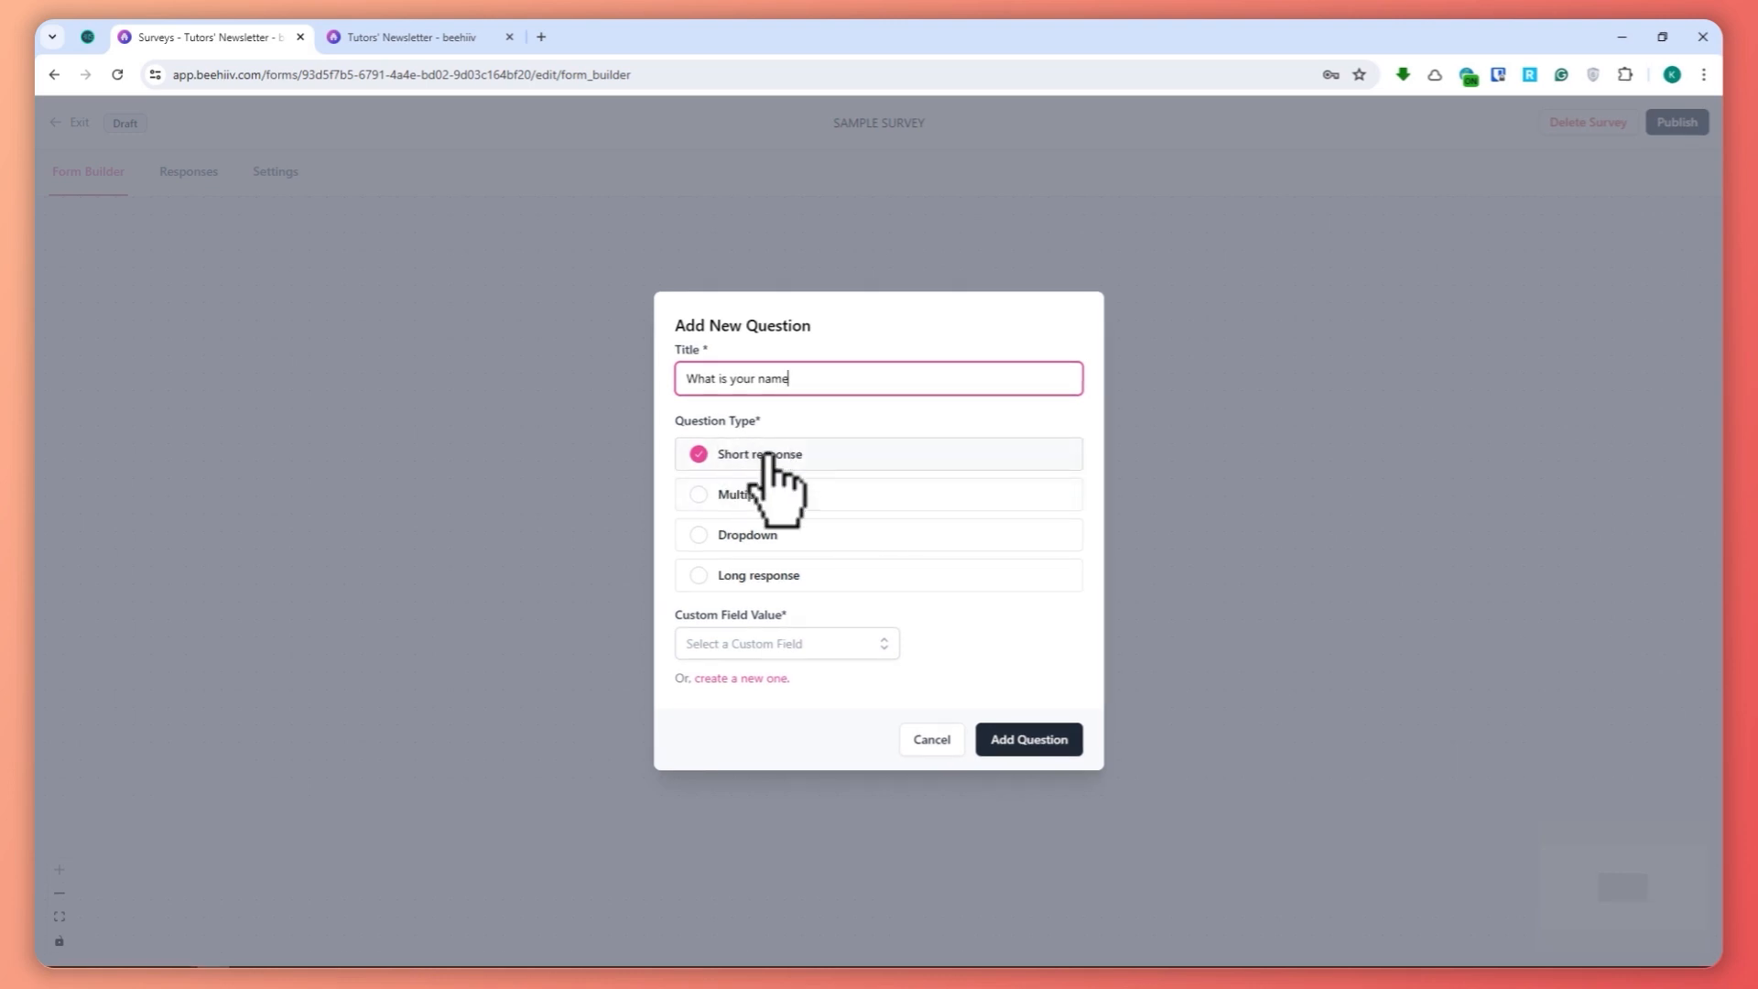
left_click(767, 449)
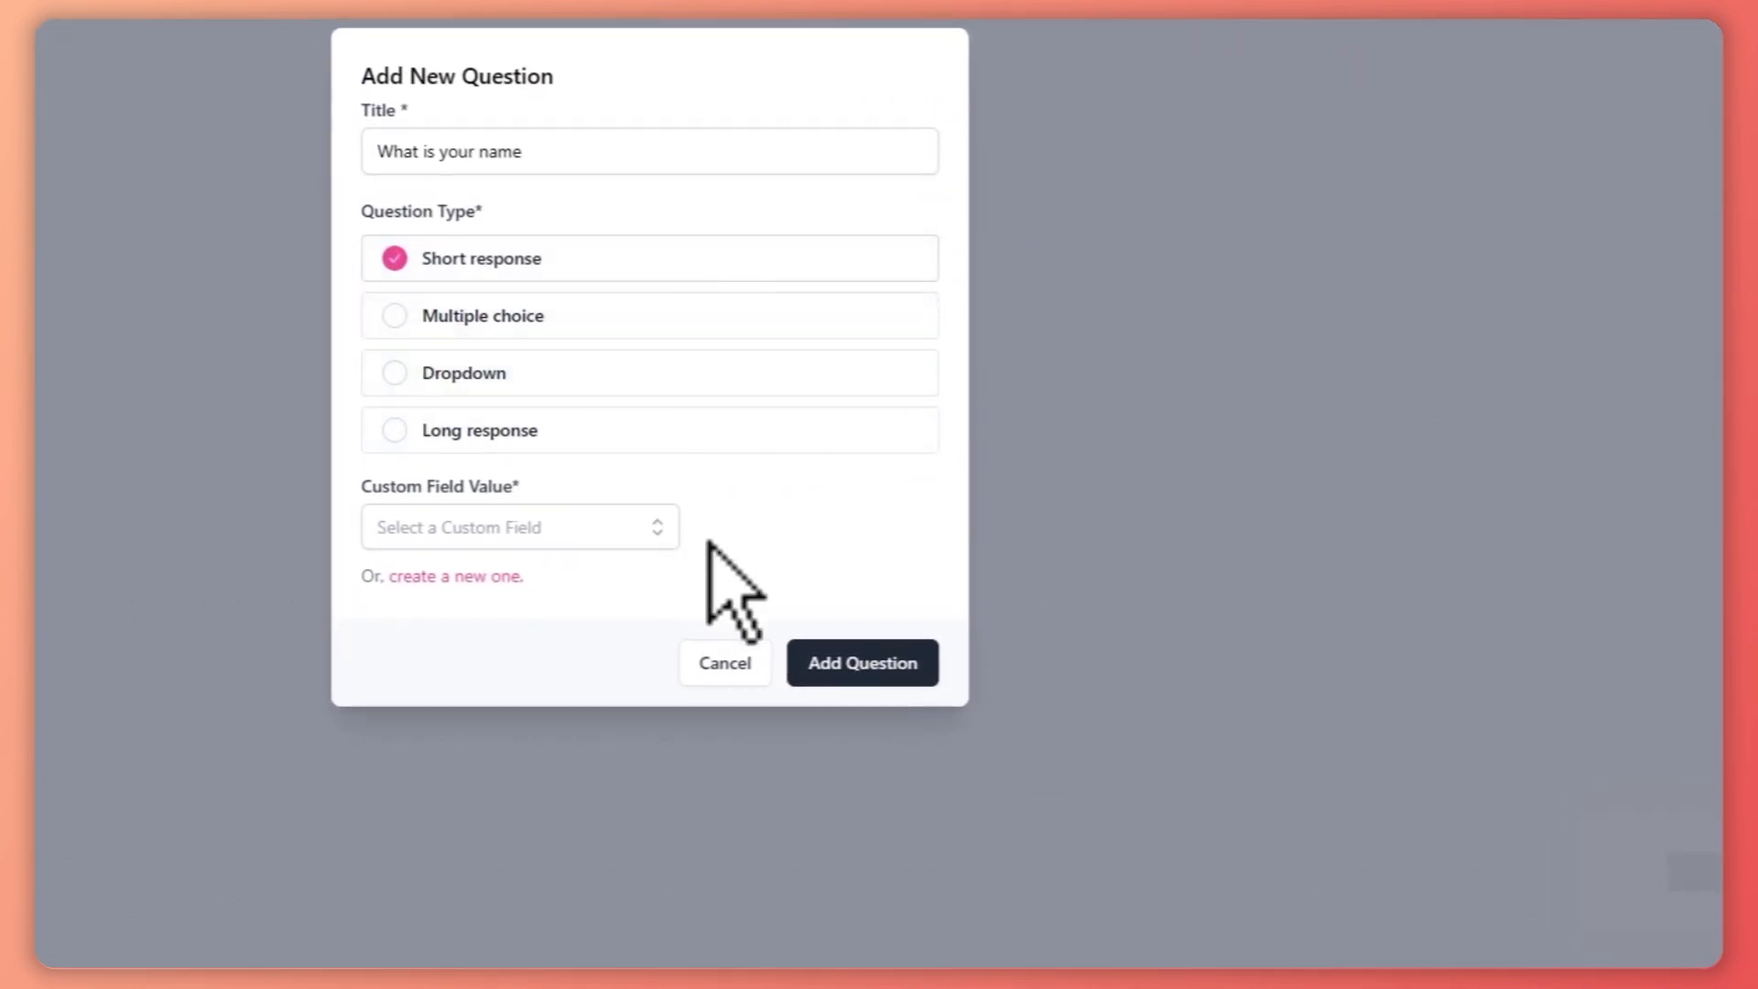
Step: Create a custom field named "text" and assign it to the new name question
left_click(558, 536)
left_click(759, 534)
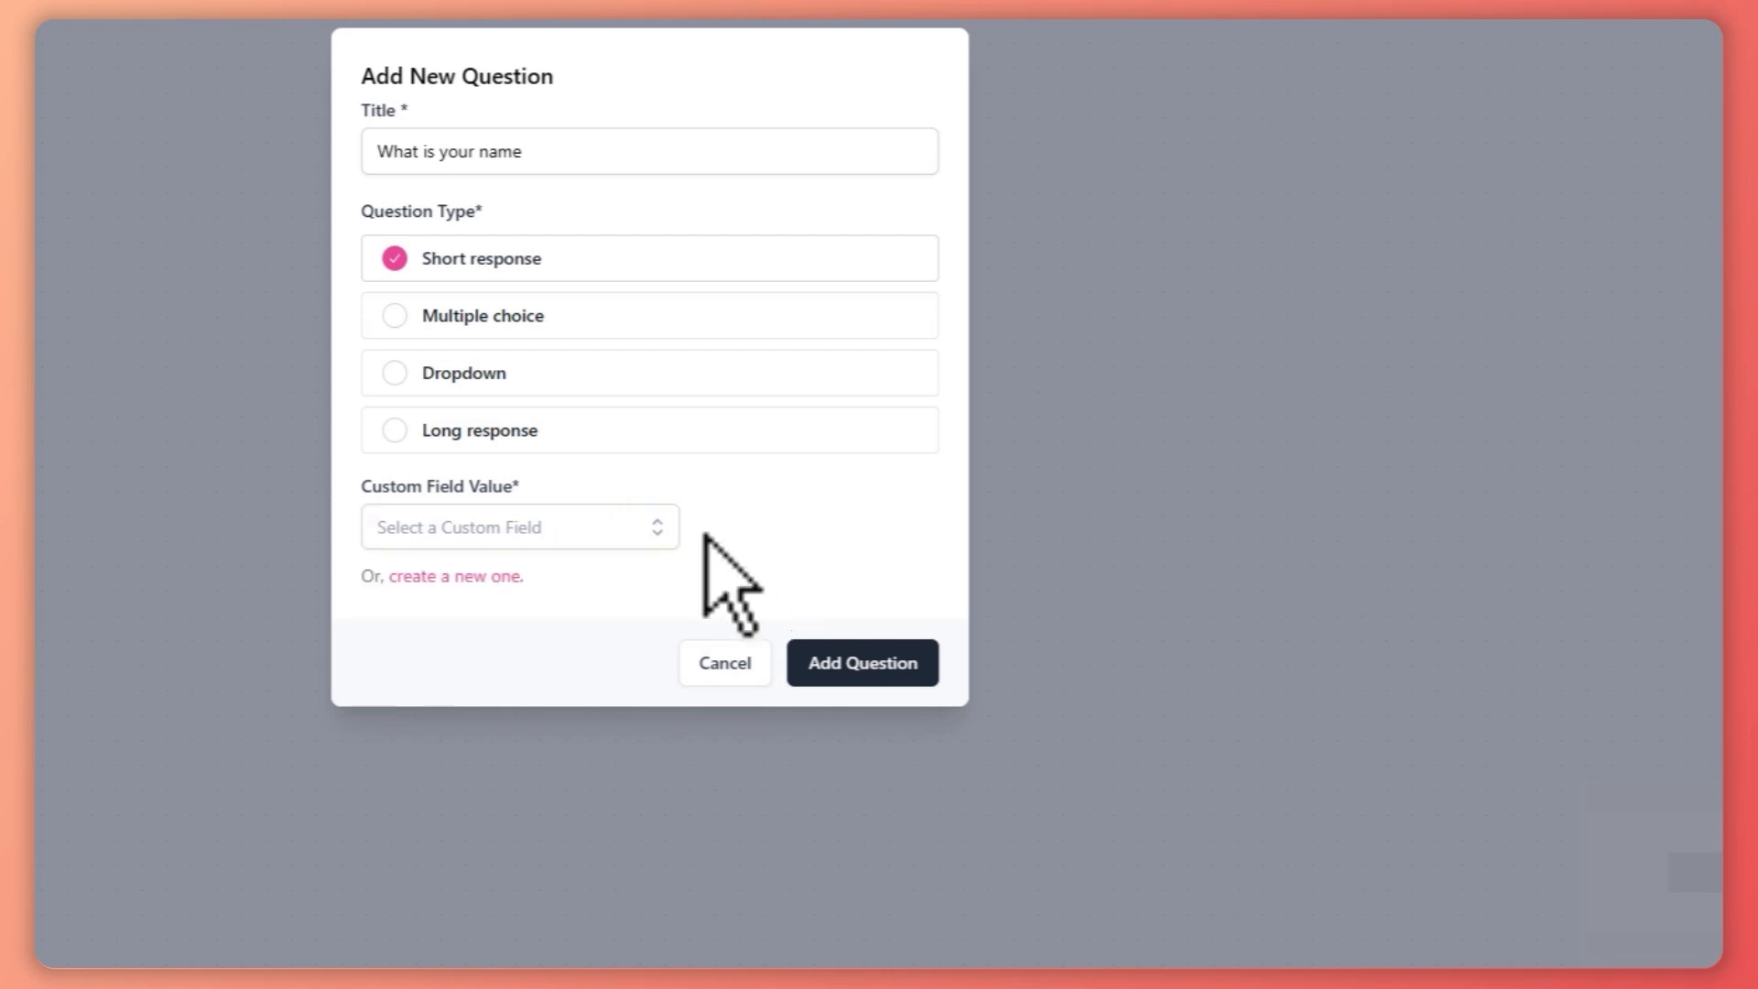
left_click(860, 667)
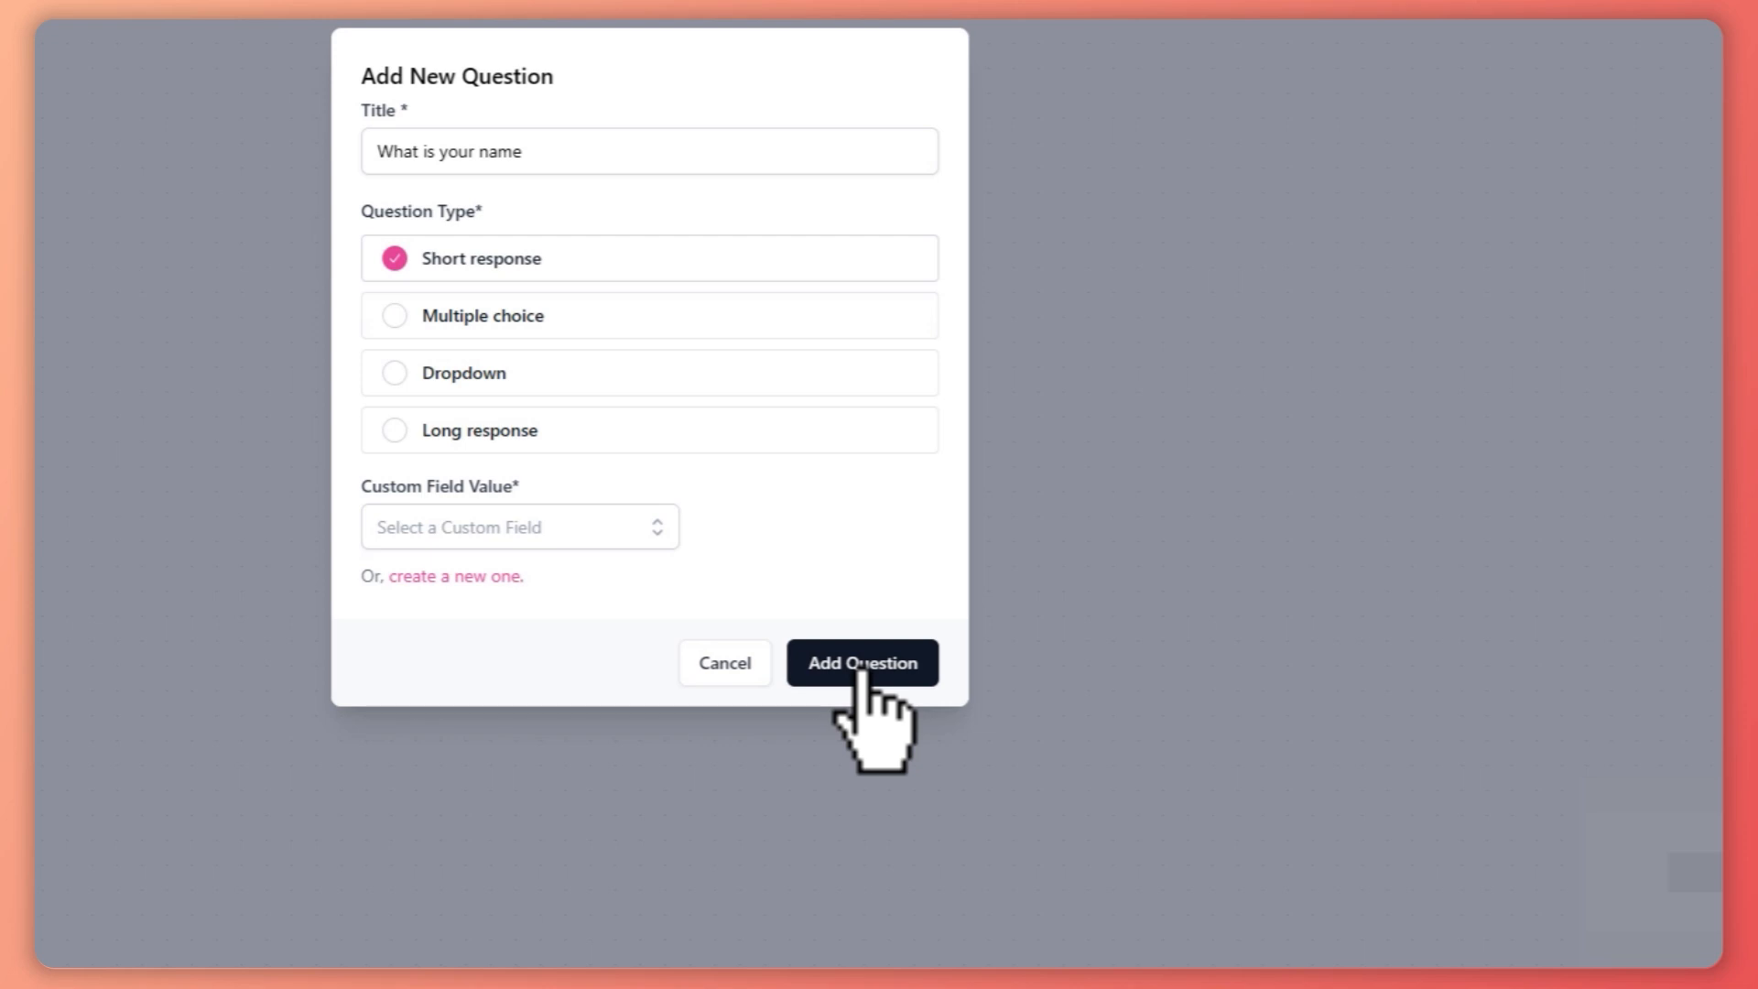
left_click(614, 527)
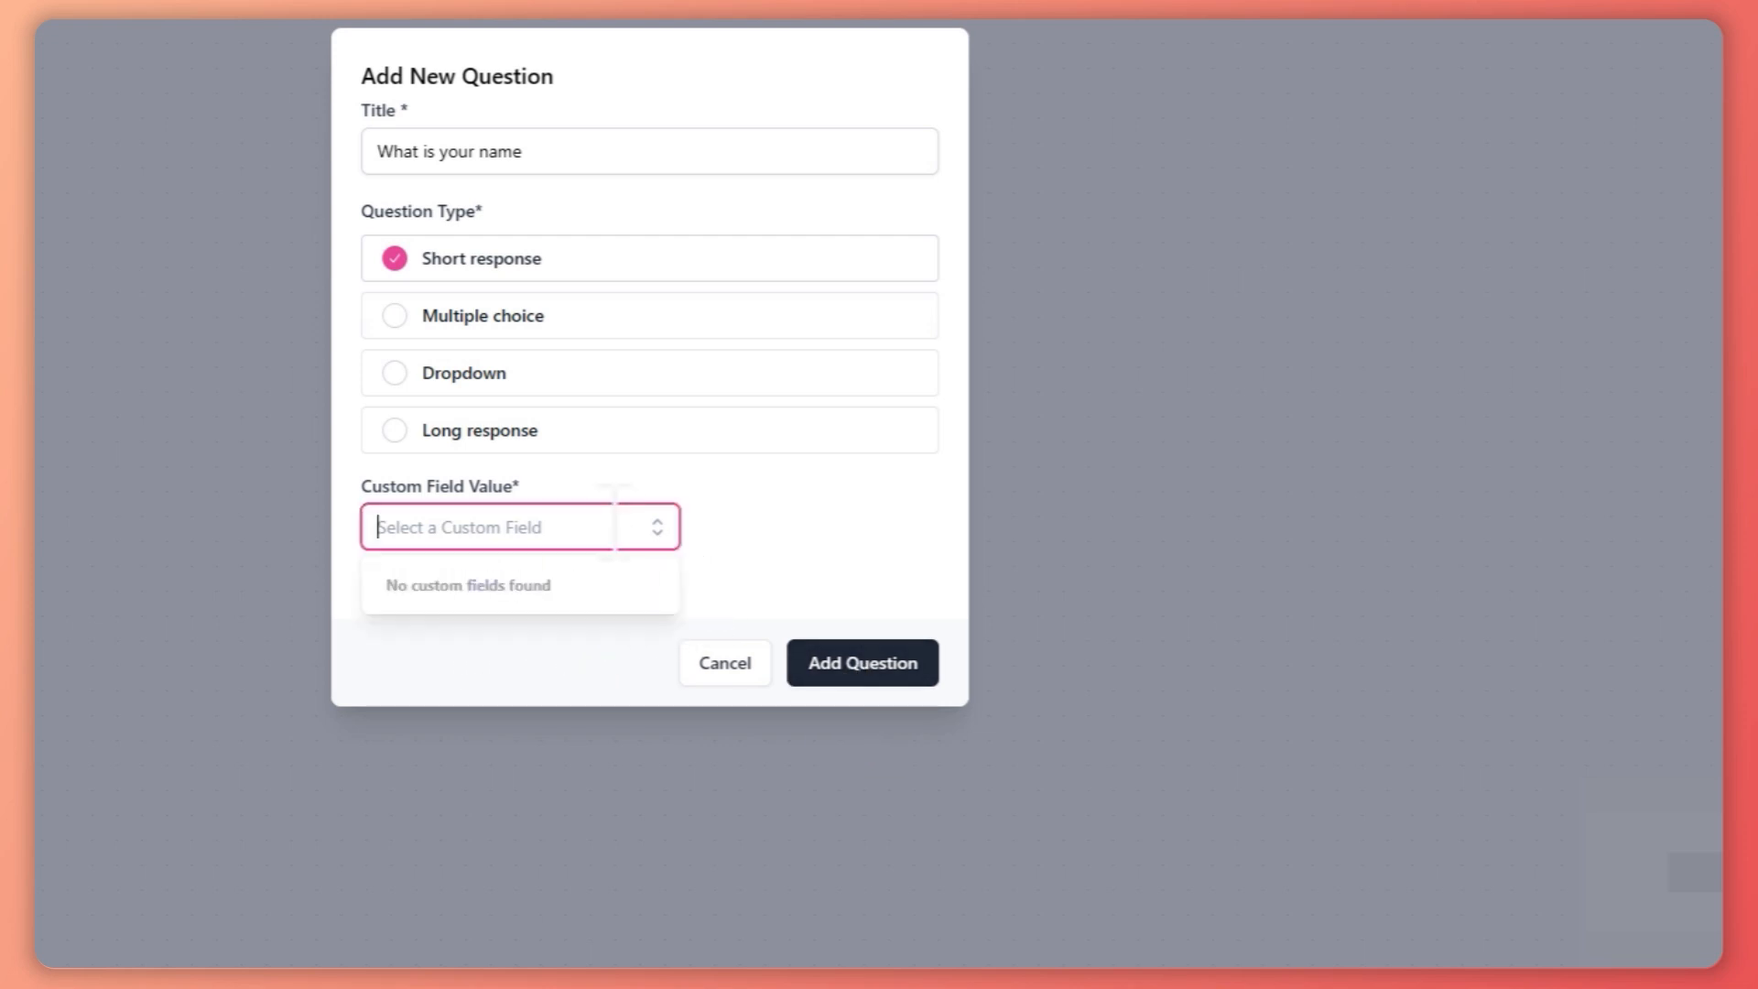
left_click(469, 577)
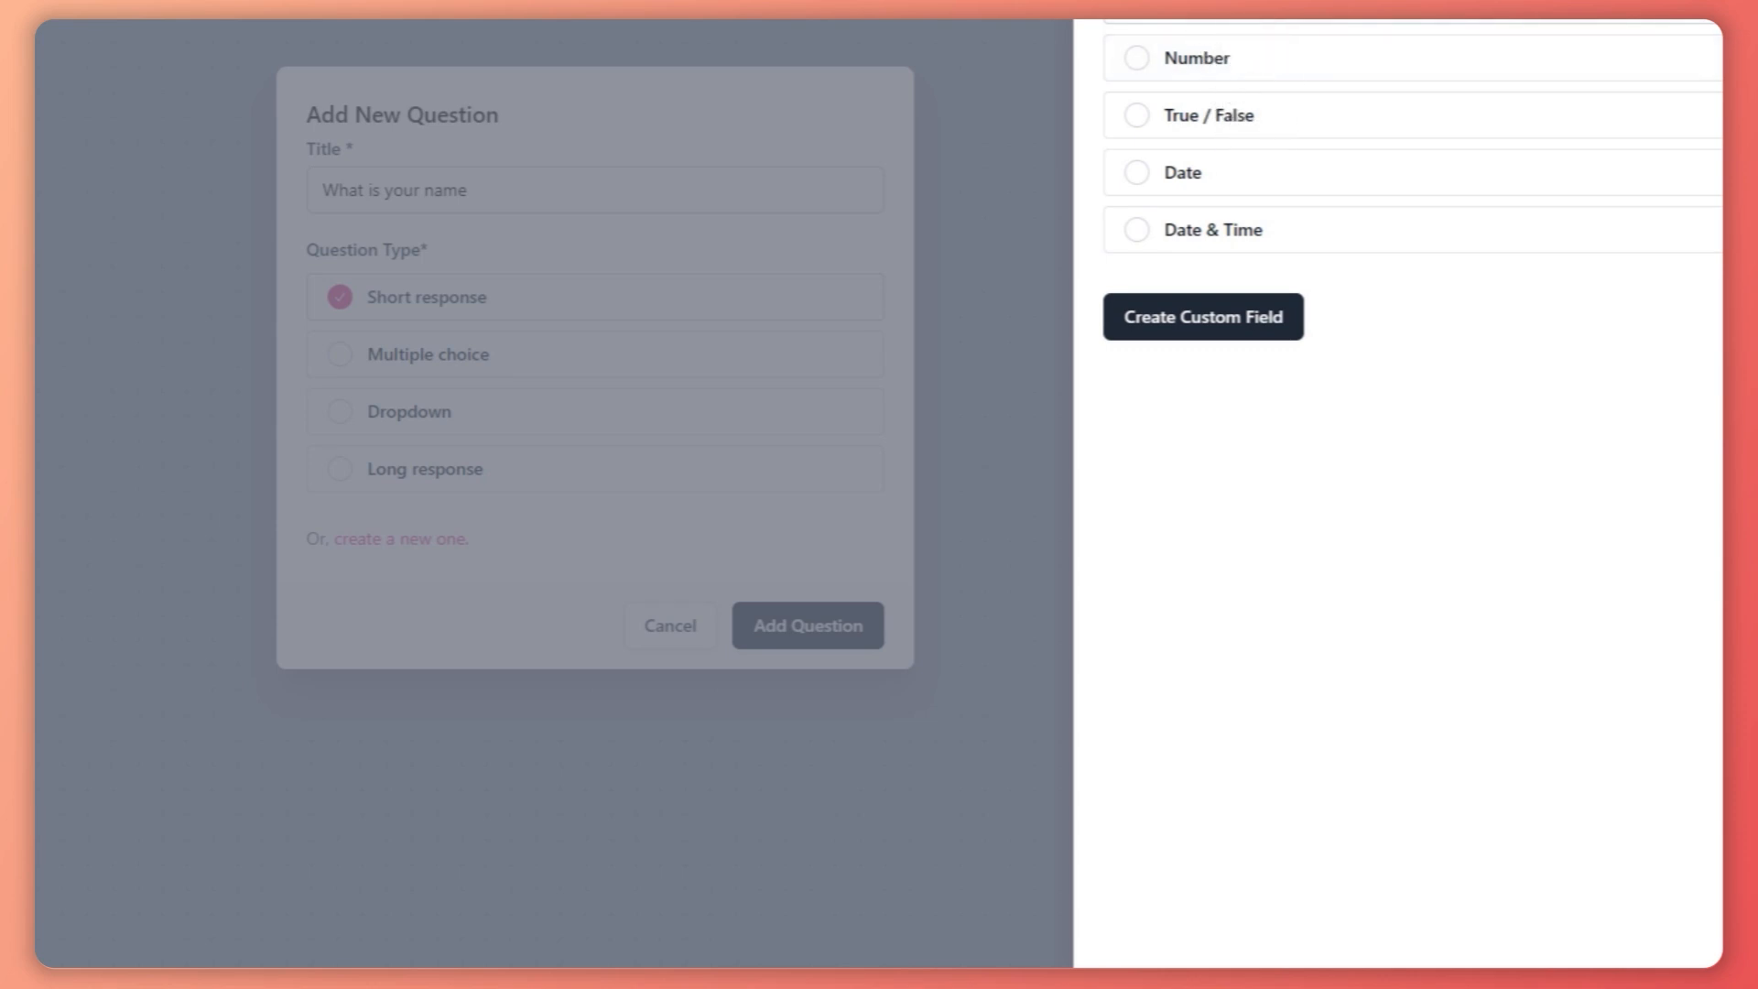
left_click(1232, 328)
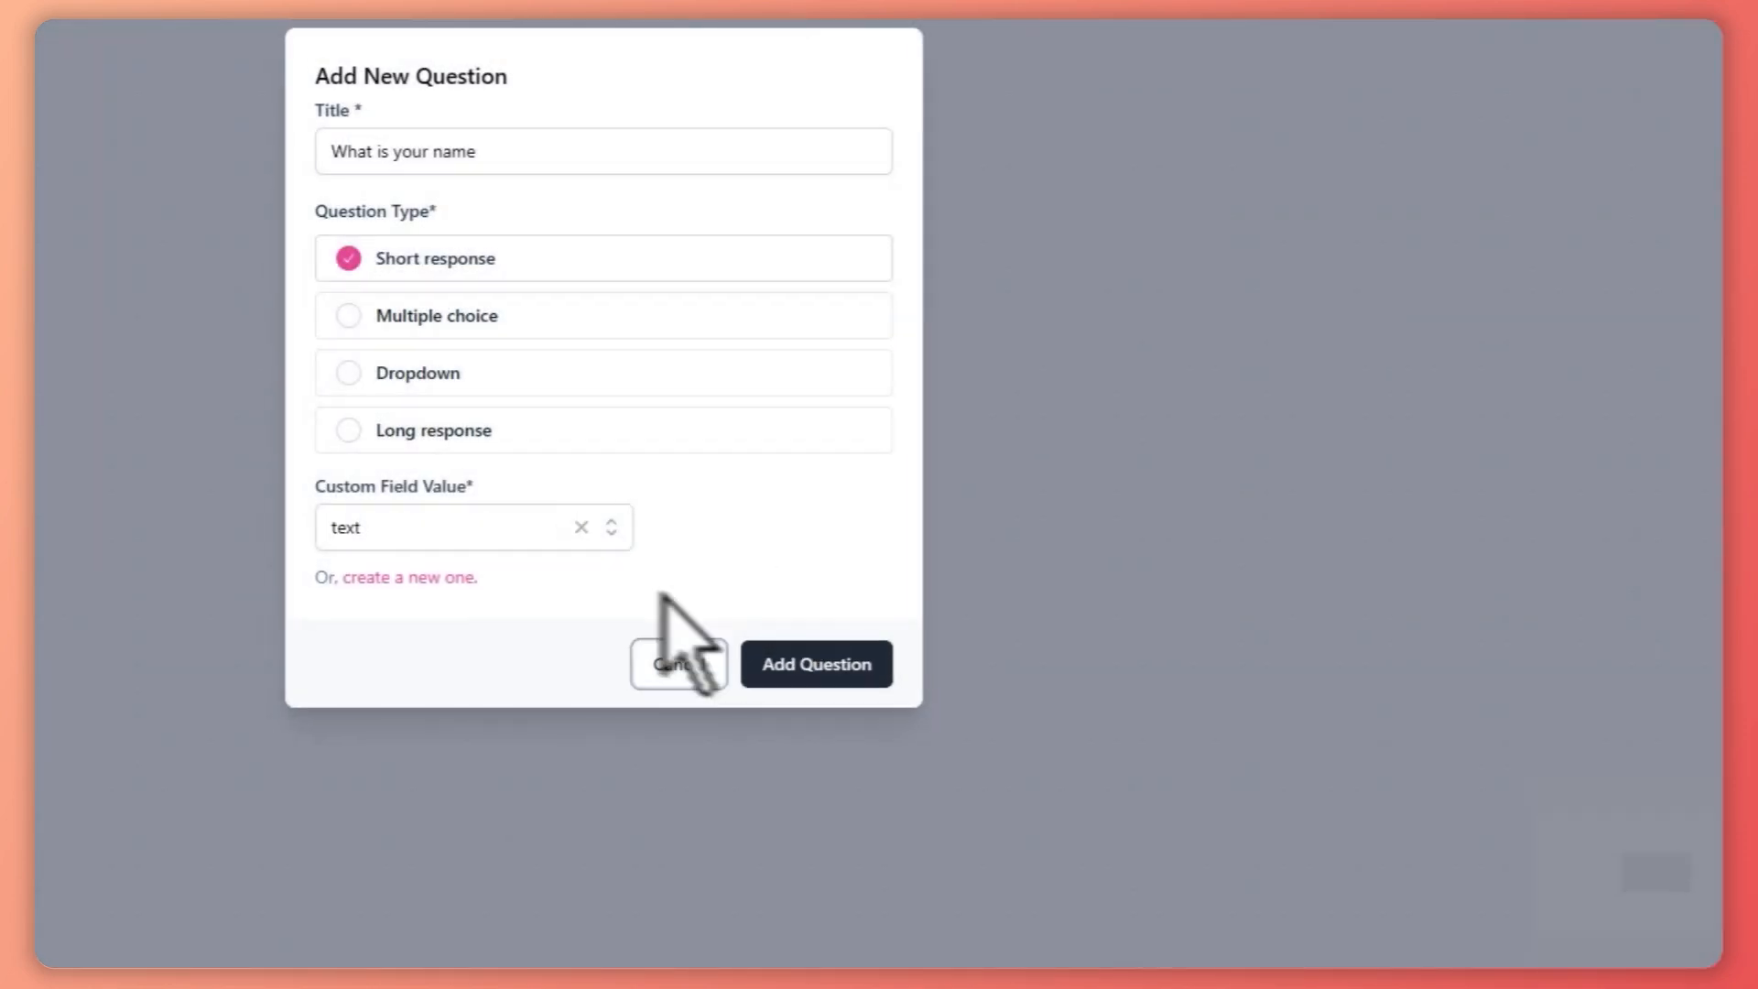
Step: Add the name question to the form and fill its answer box with the sample response "qwtqwqwyjlqwhyoqhwyoqw"
left_click(916, 661)
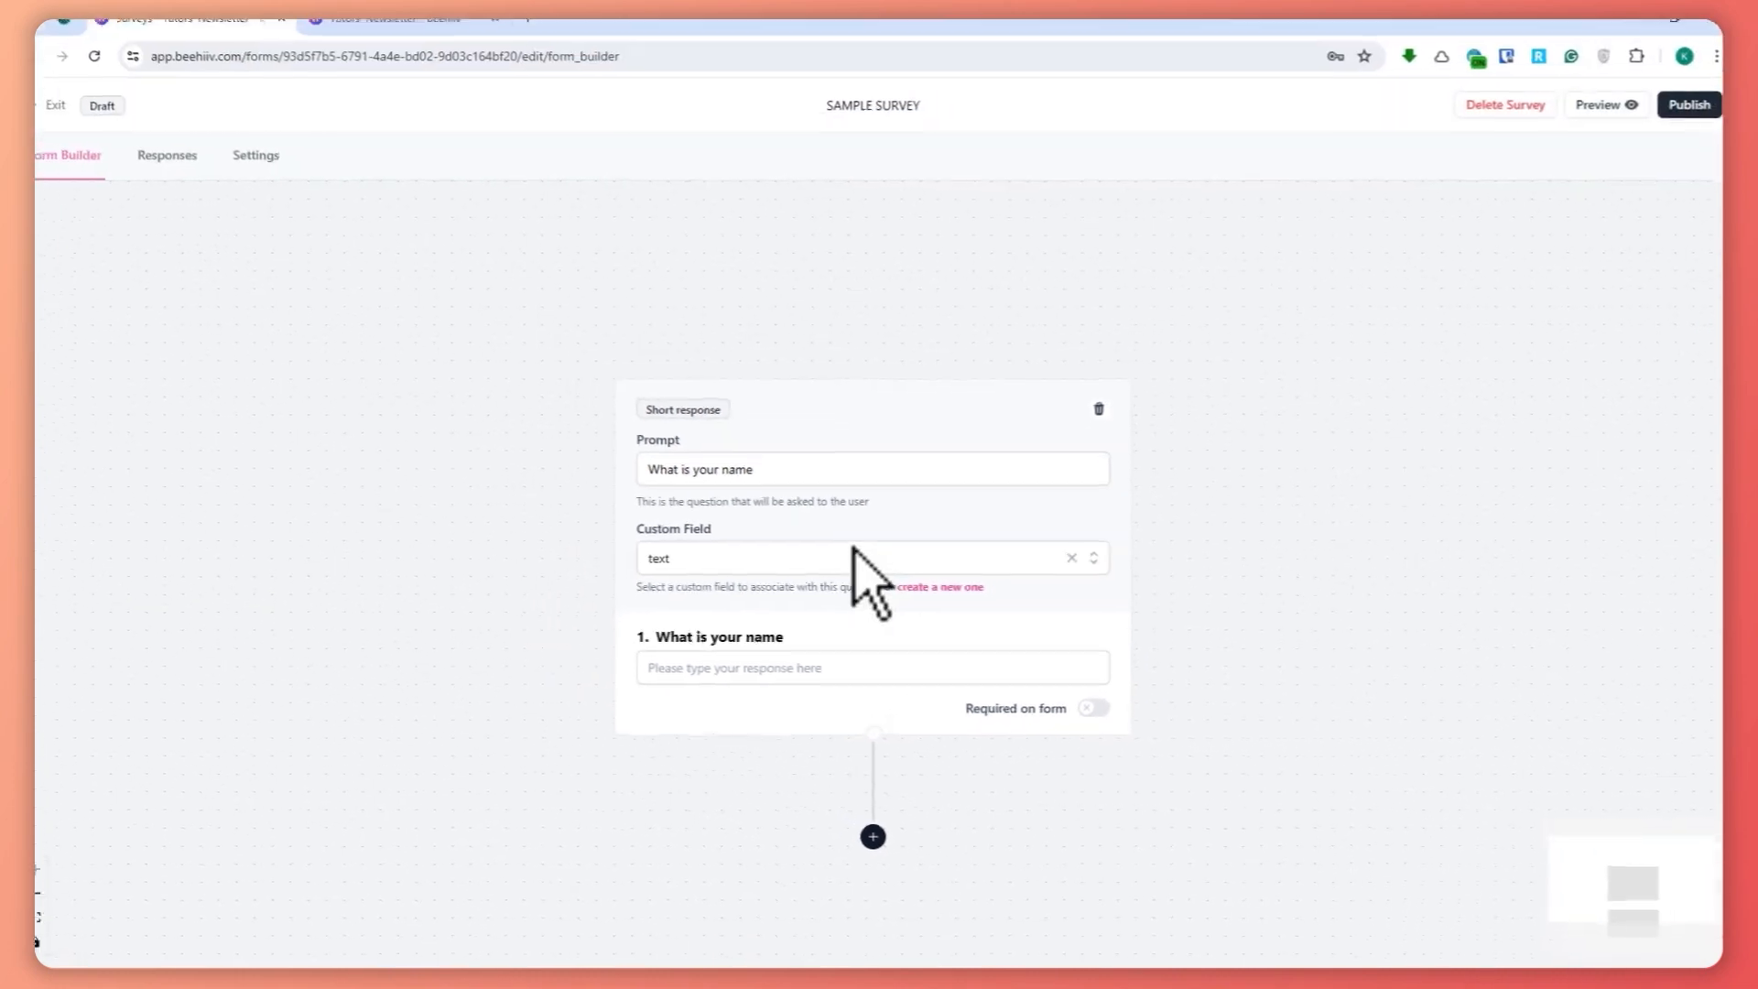
left_click(756, 673)
type("qwtqwit")
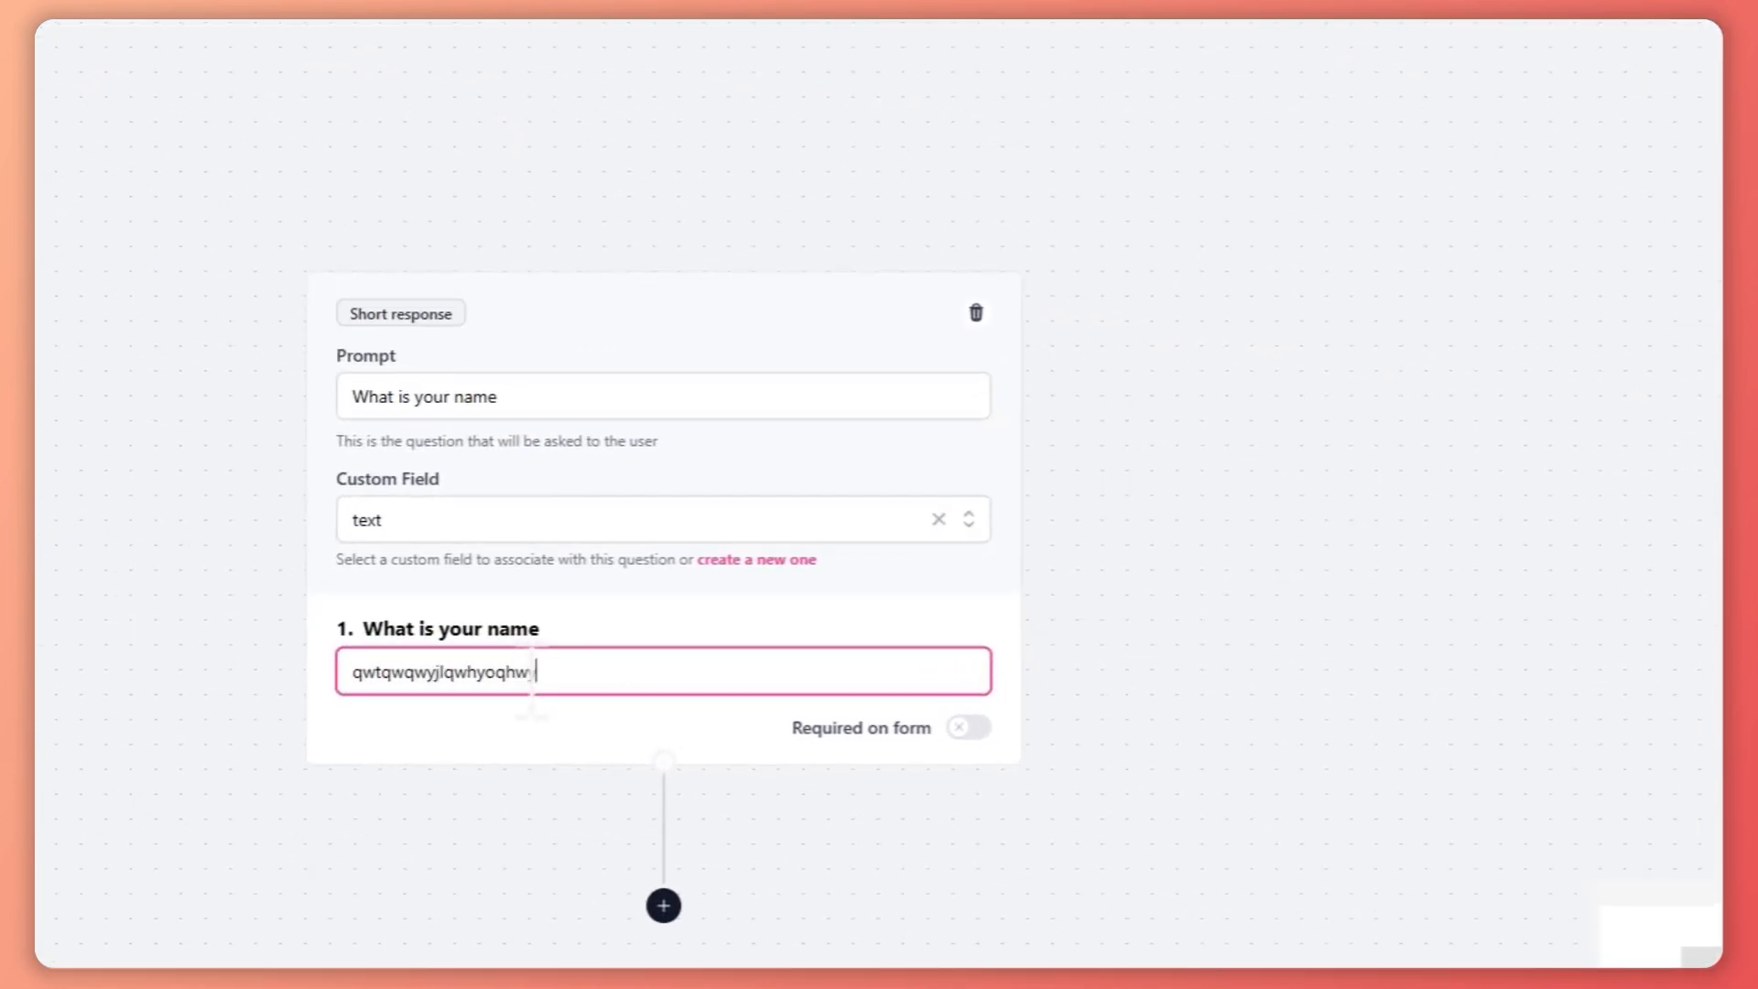
Step: Start a second question below the first, titled "what is your age", with the multiple choice type
scroll(529, 683, "down", 2)
left_click(664, 718)
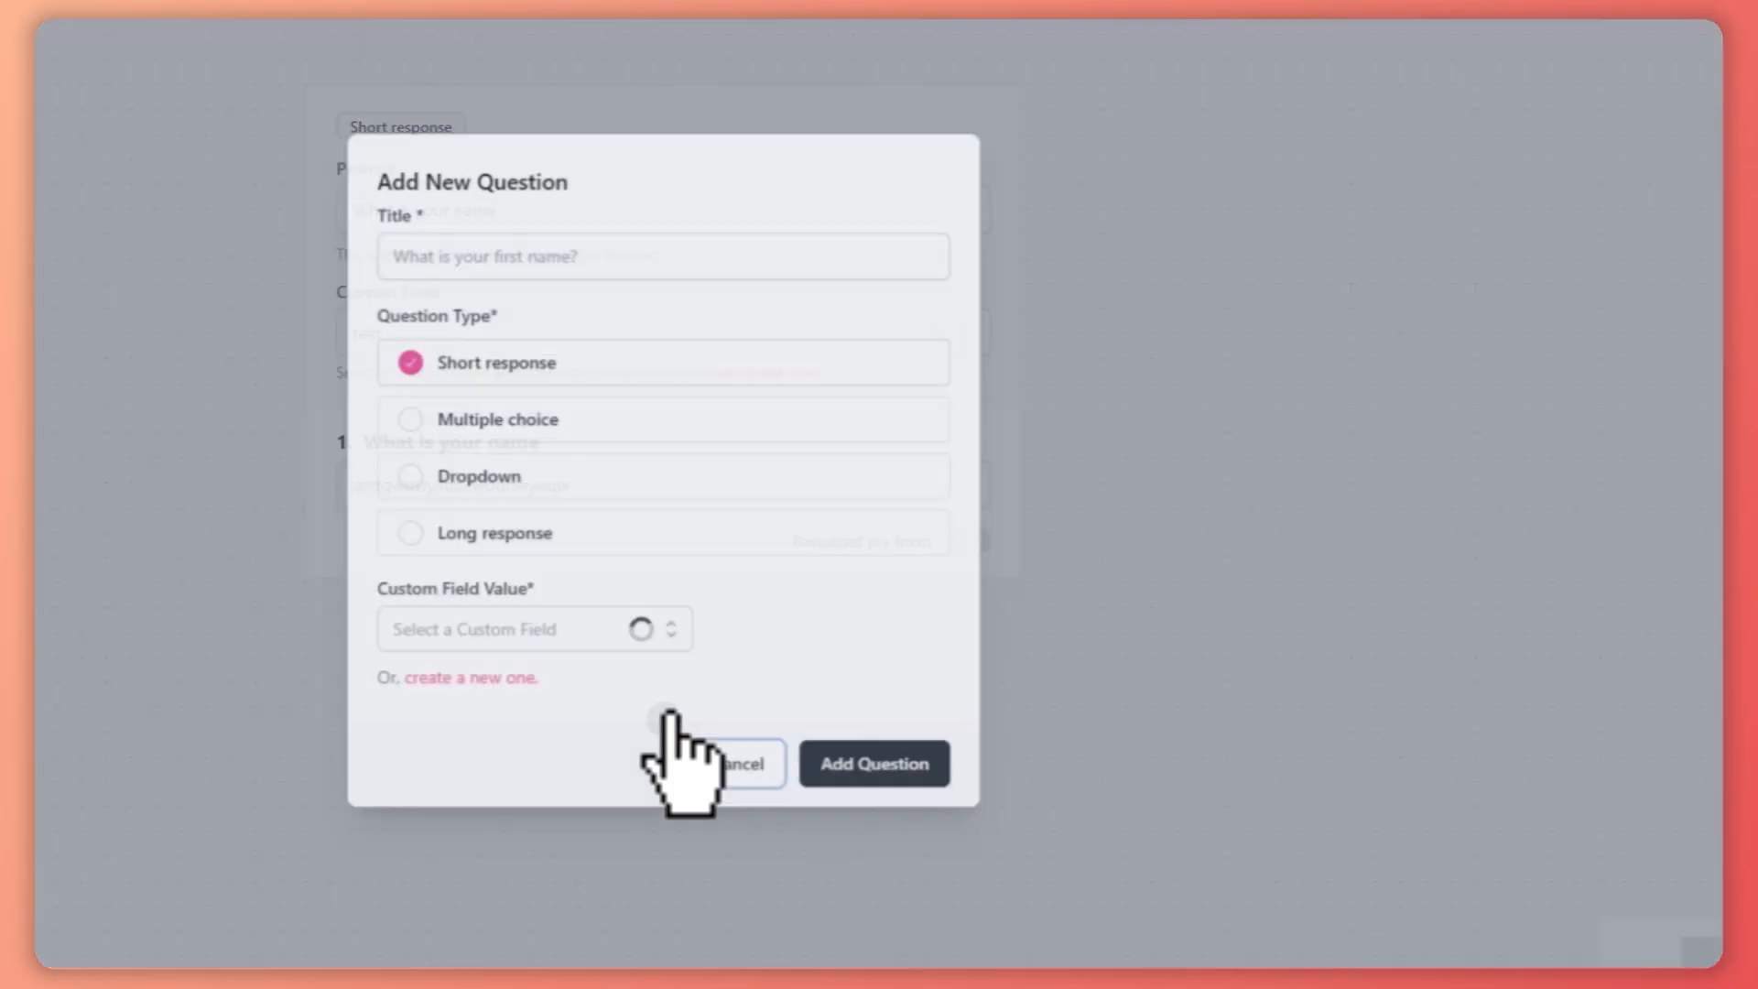
left_click(529, 322)
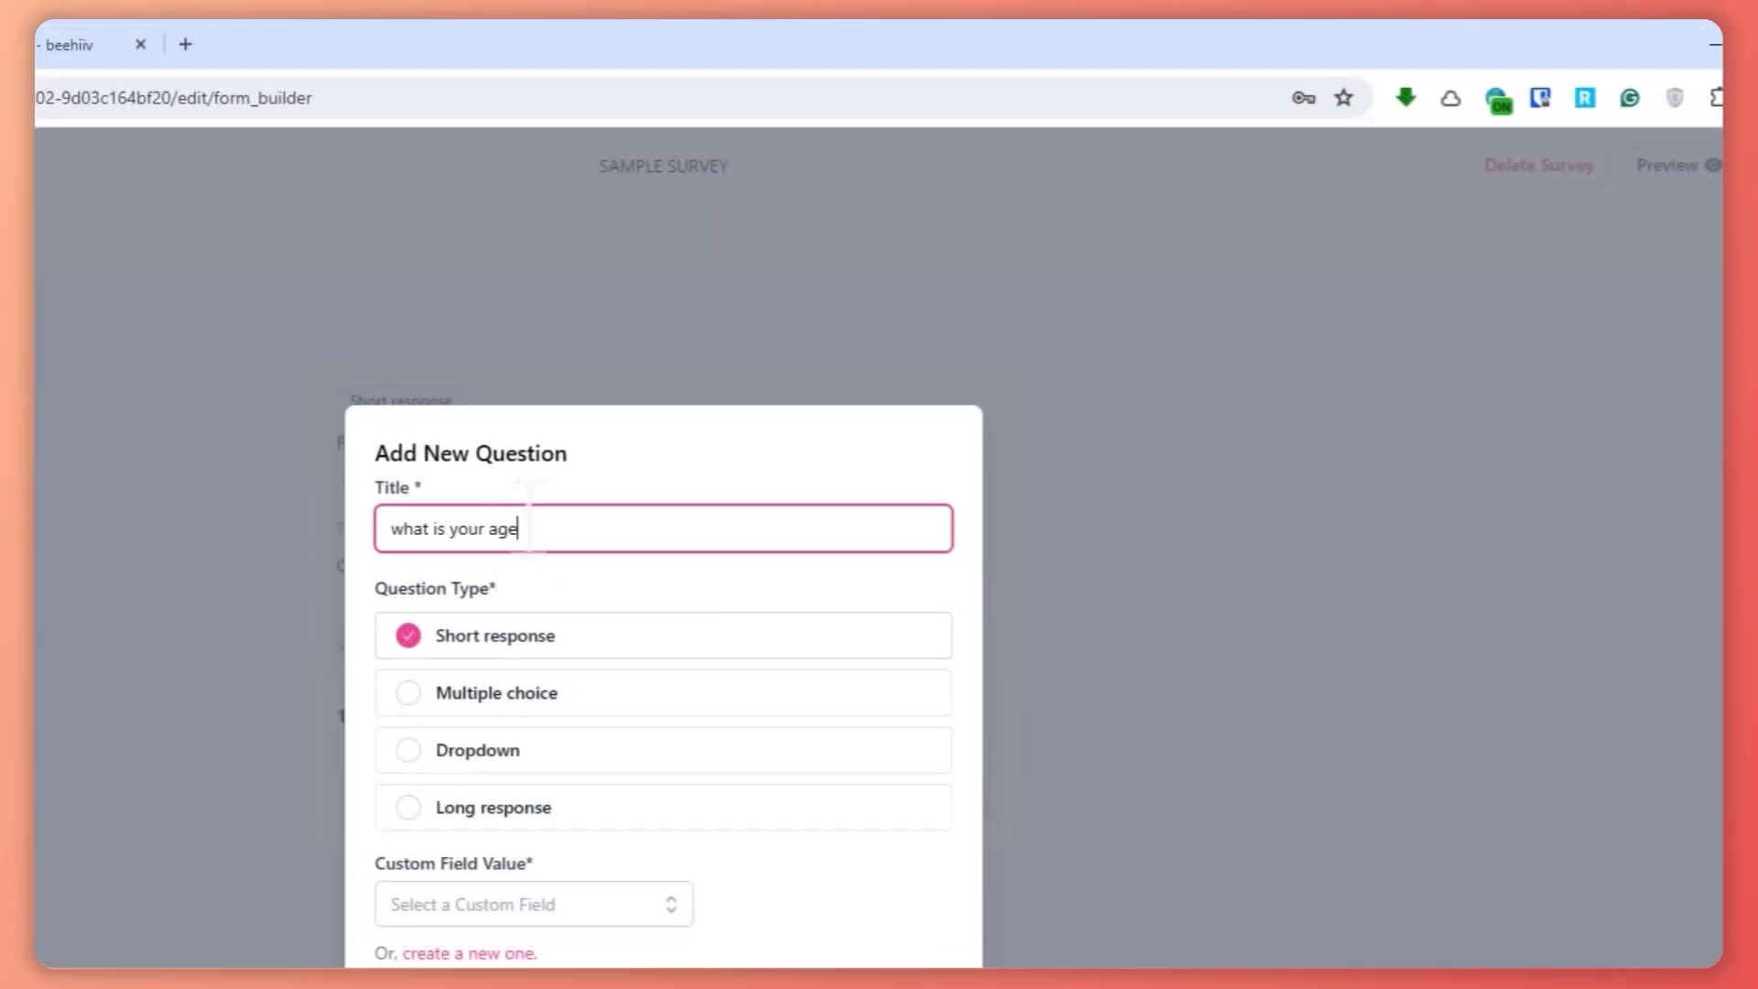
left_click(577, 555)
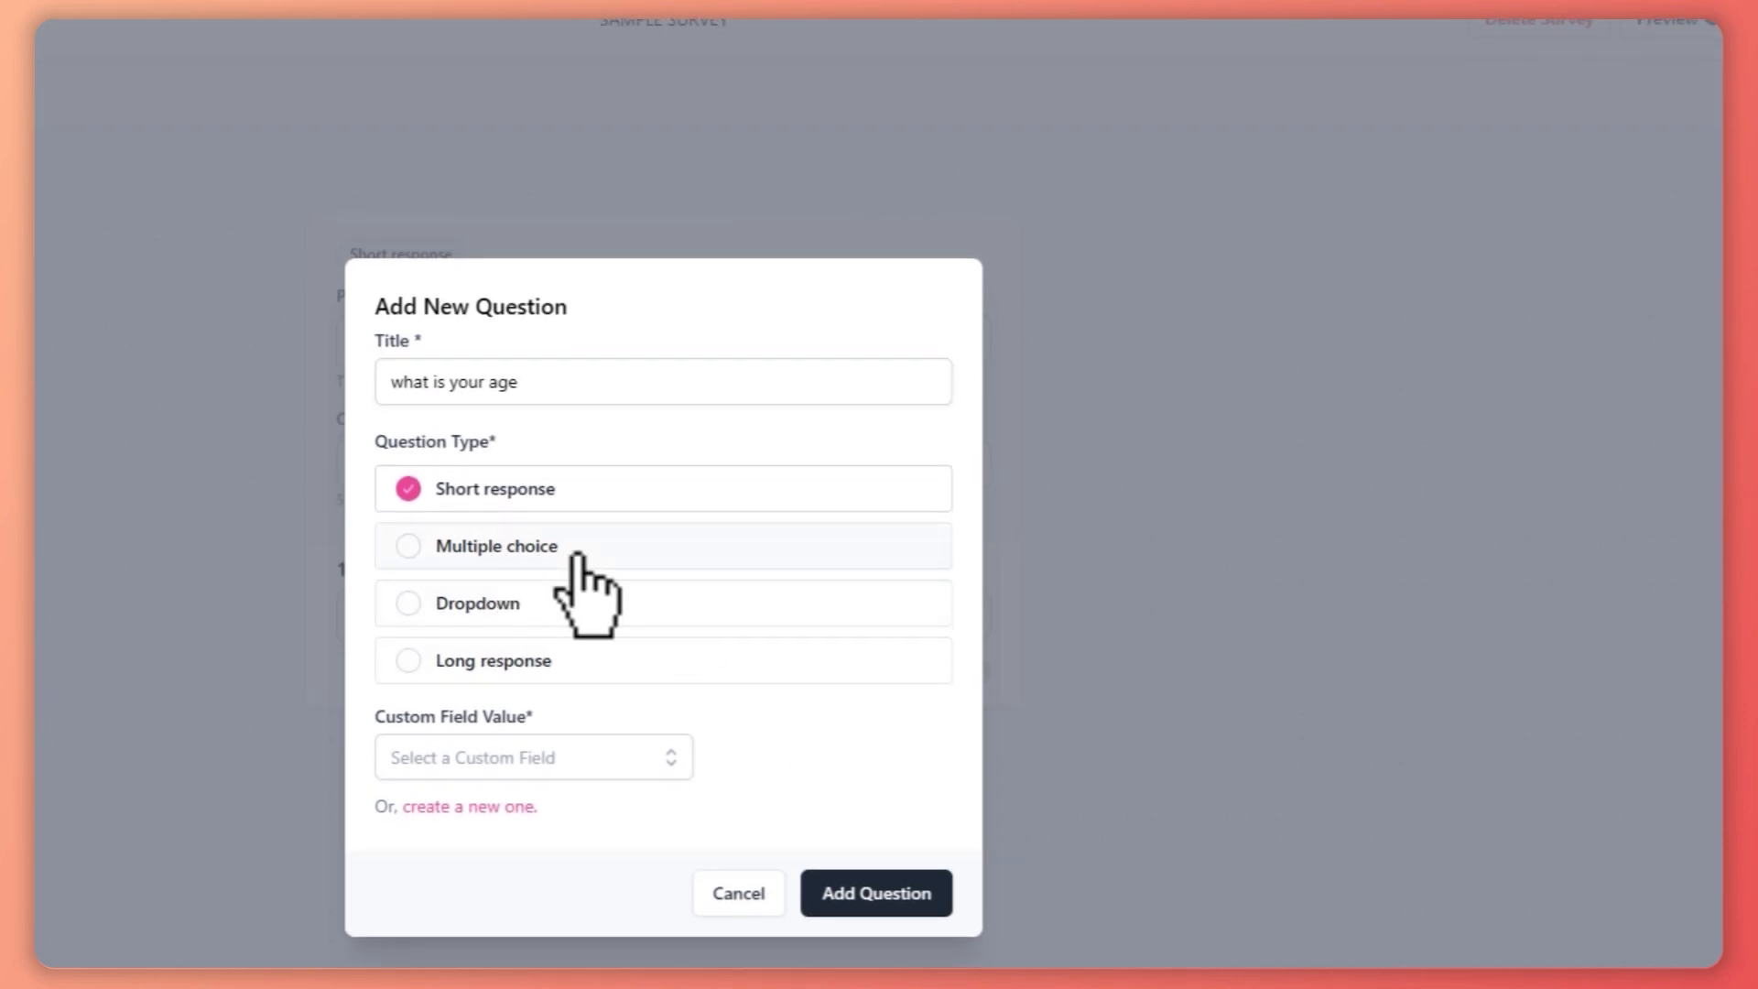
left_click(576, 555)
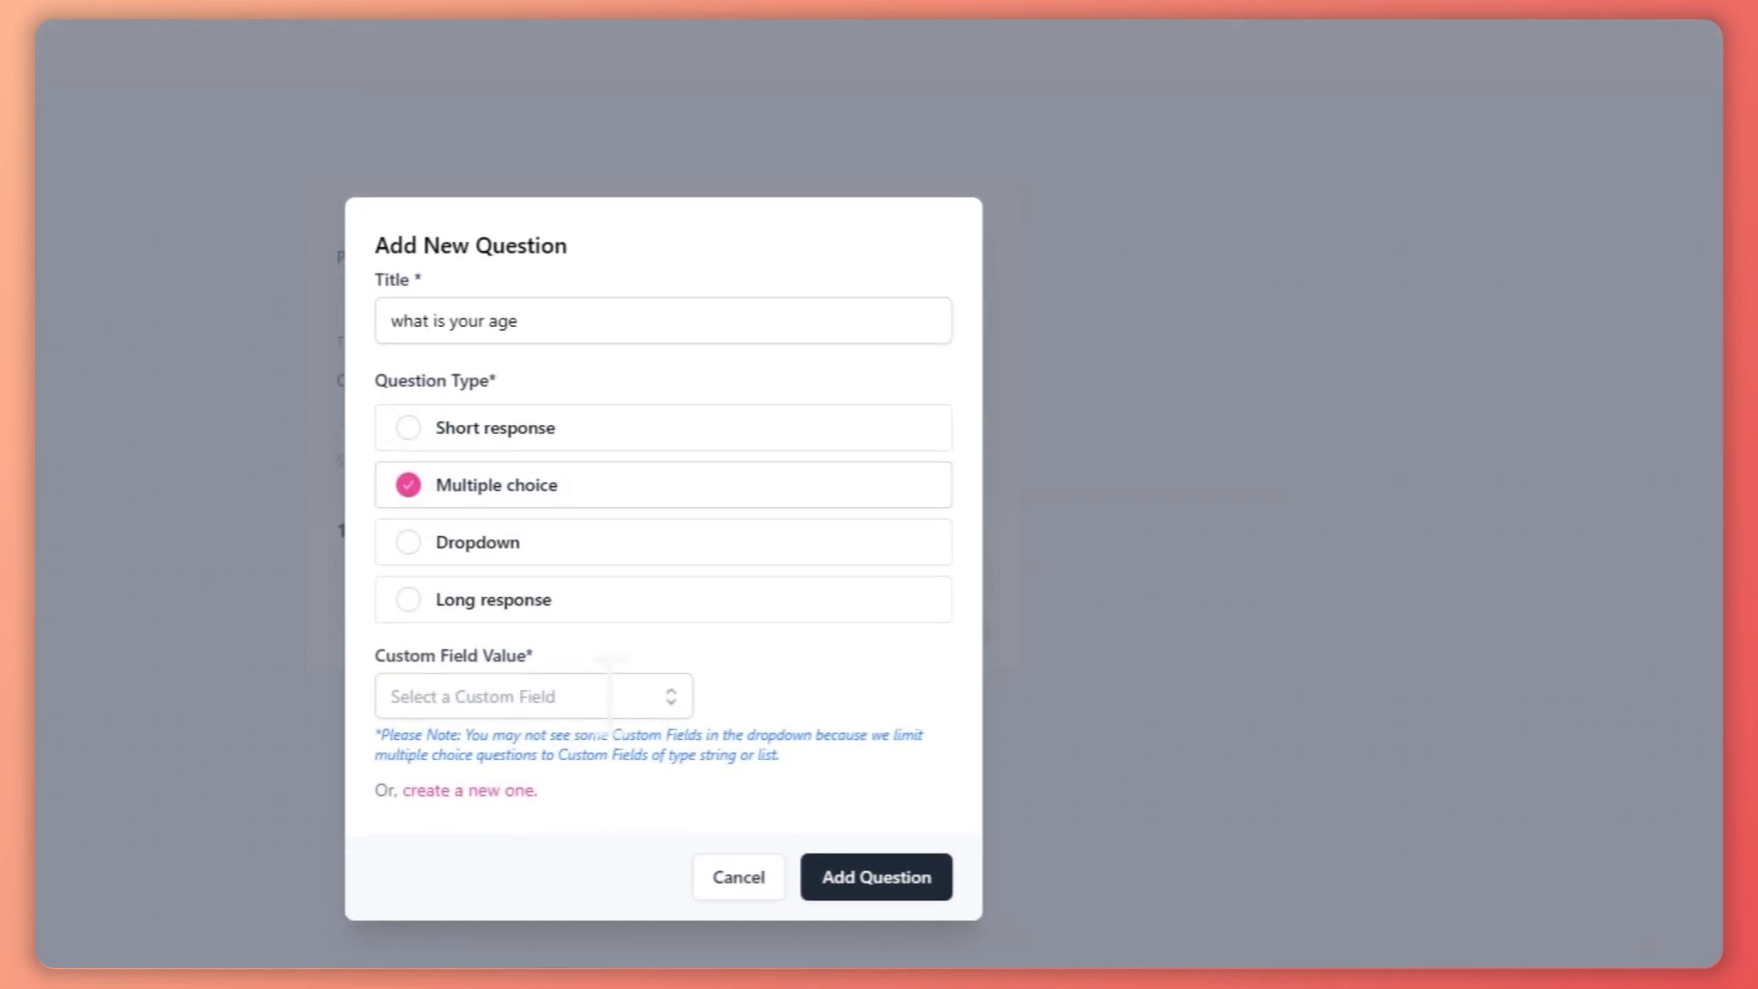
Step: Create a List (Multi-Select) custom field named "list" for the age question and add the question to the form
left_click(501, 790)
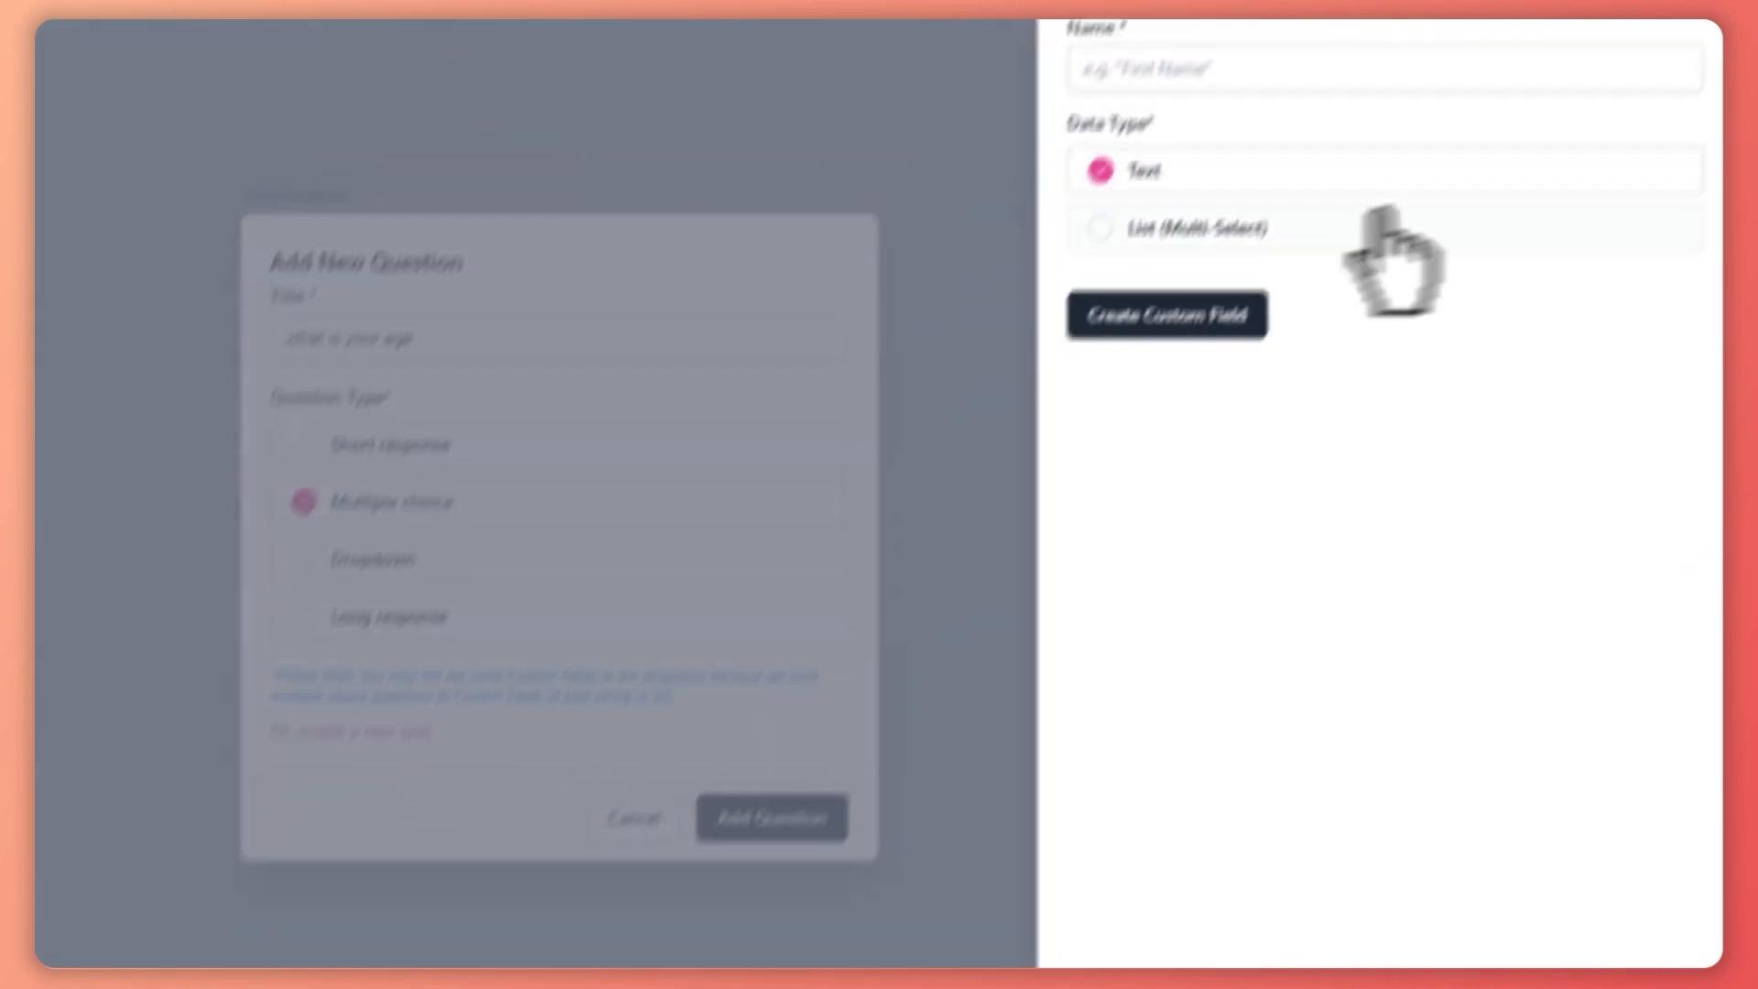
left_click(1136, 291)
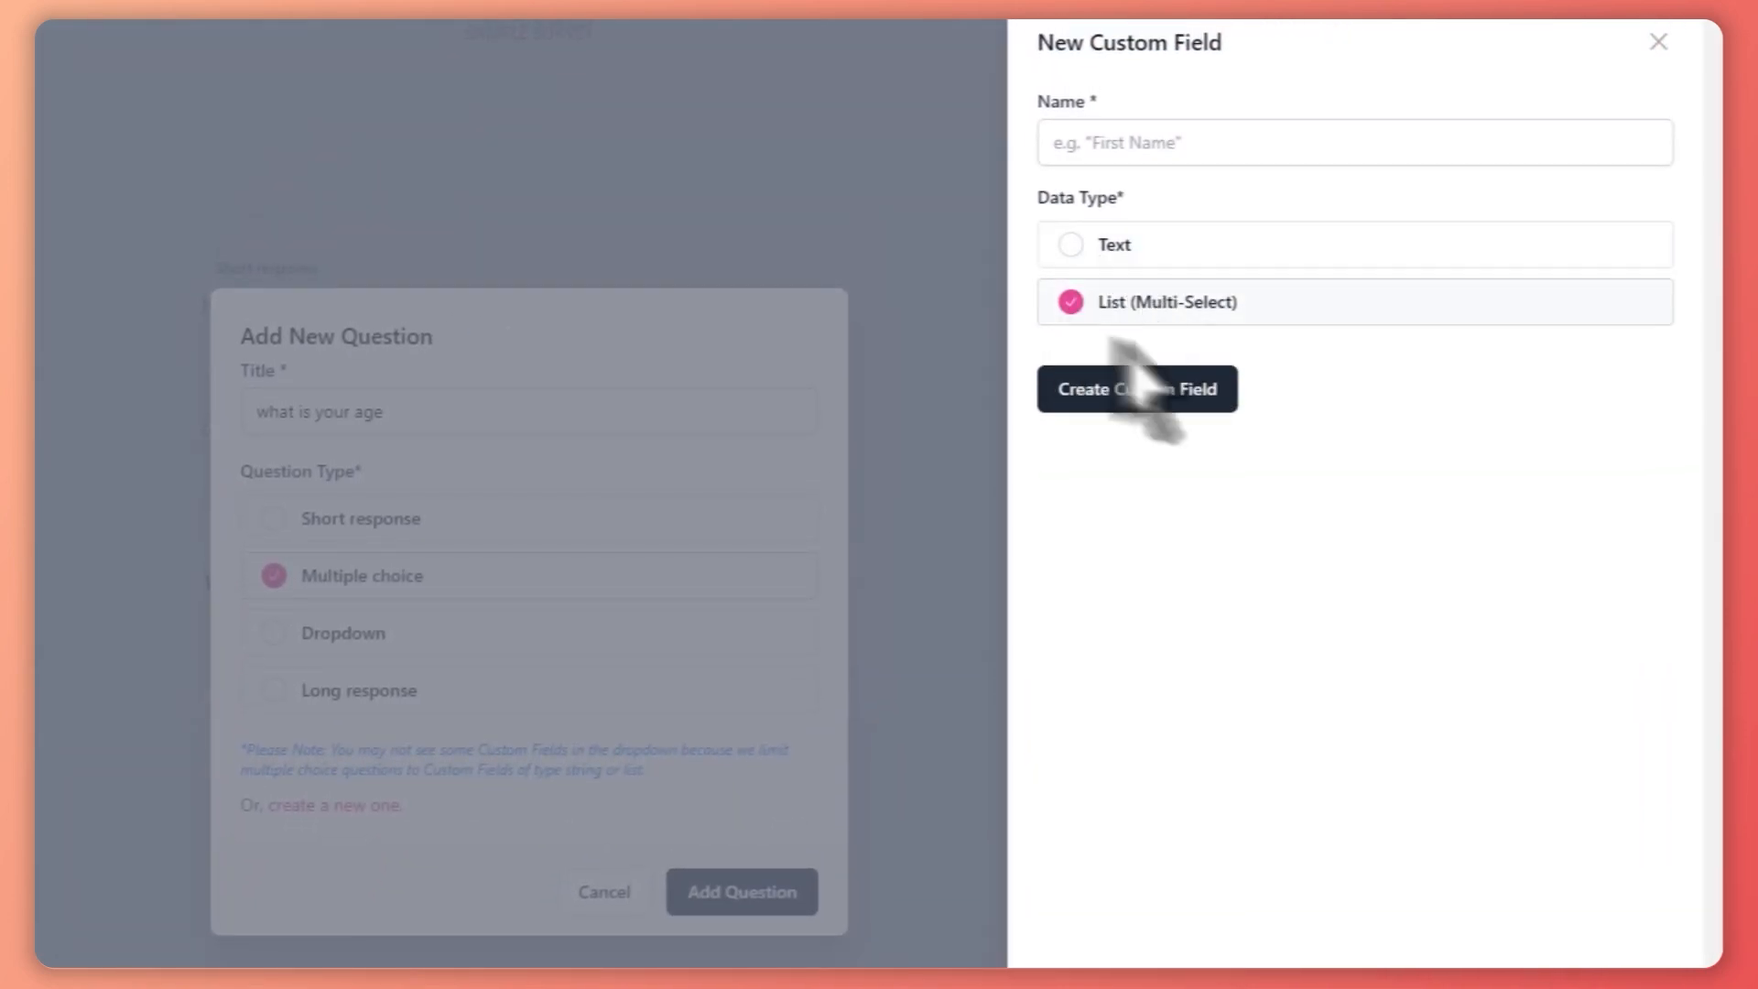
left_click(1143, 394)
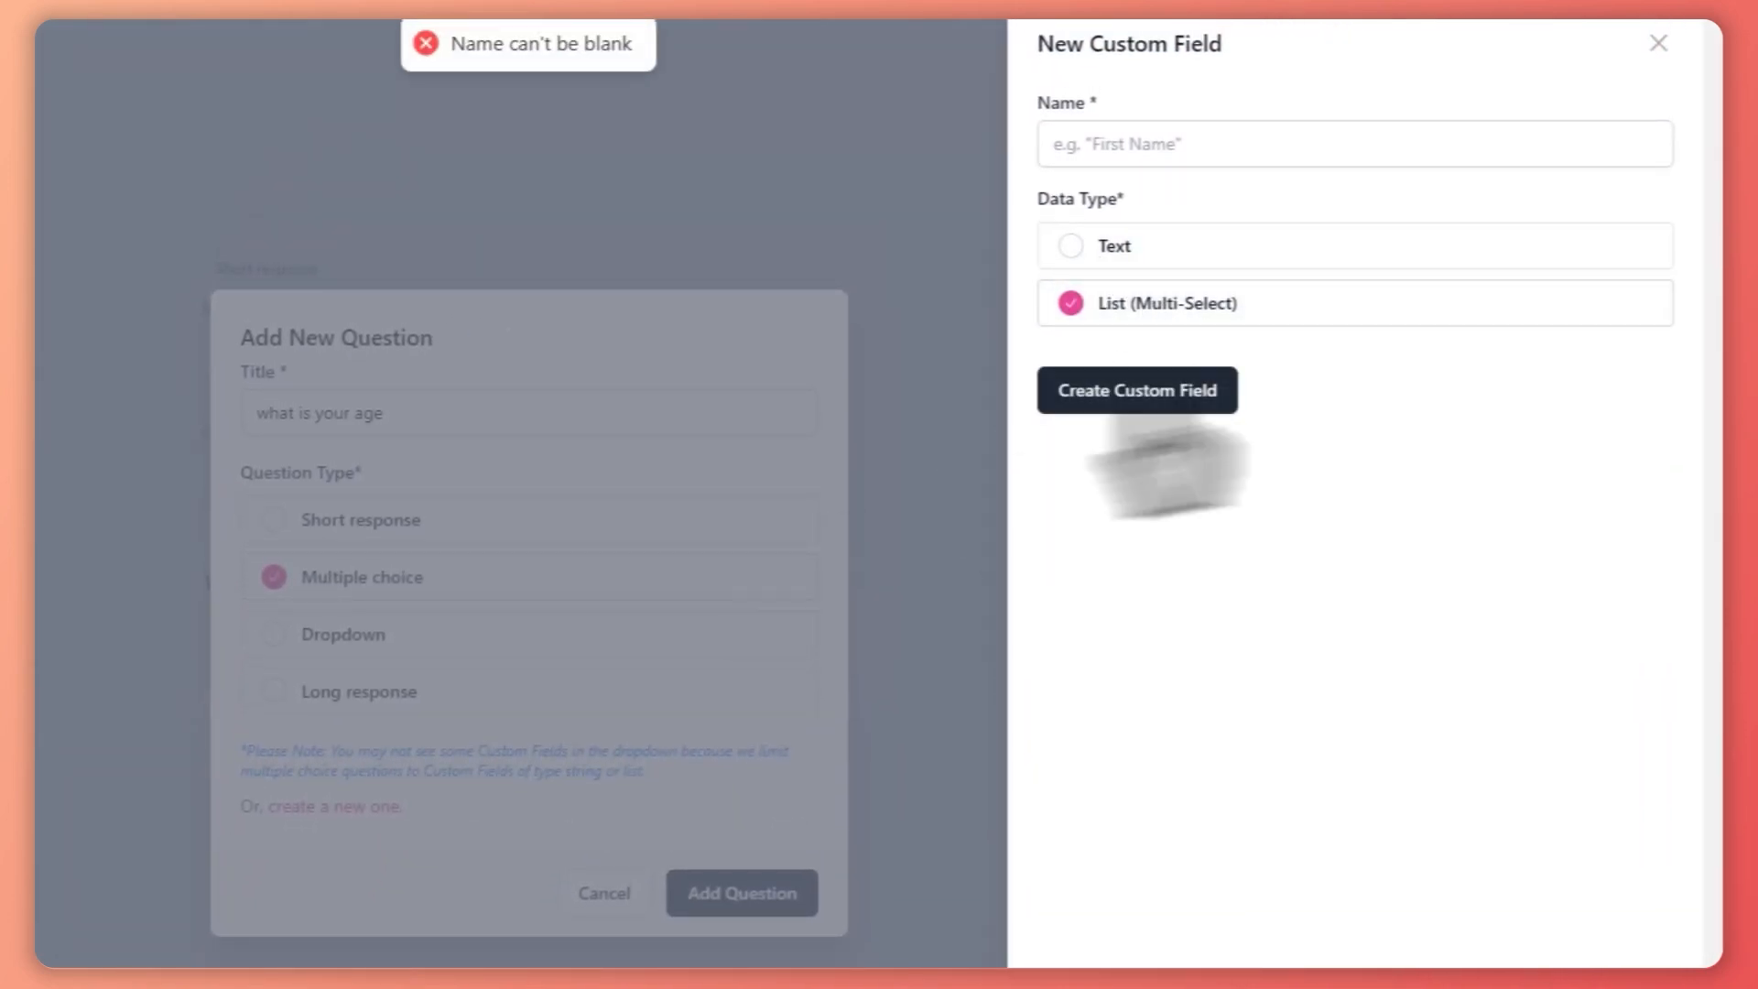
left_click(1191, 212)
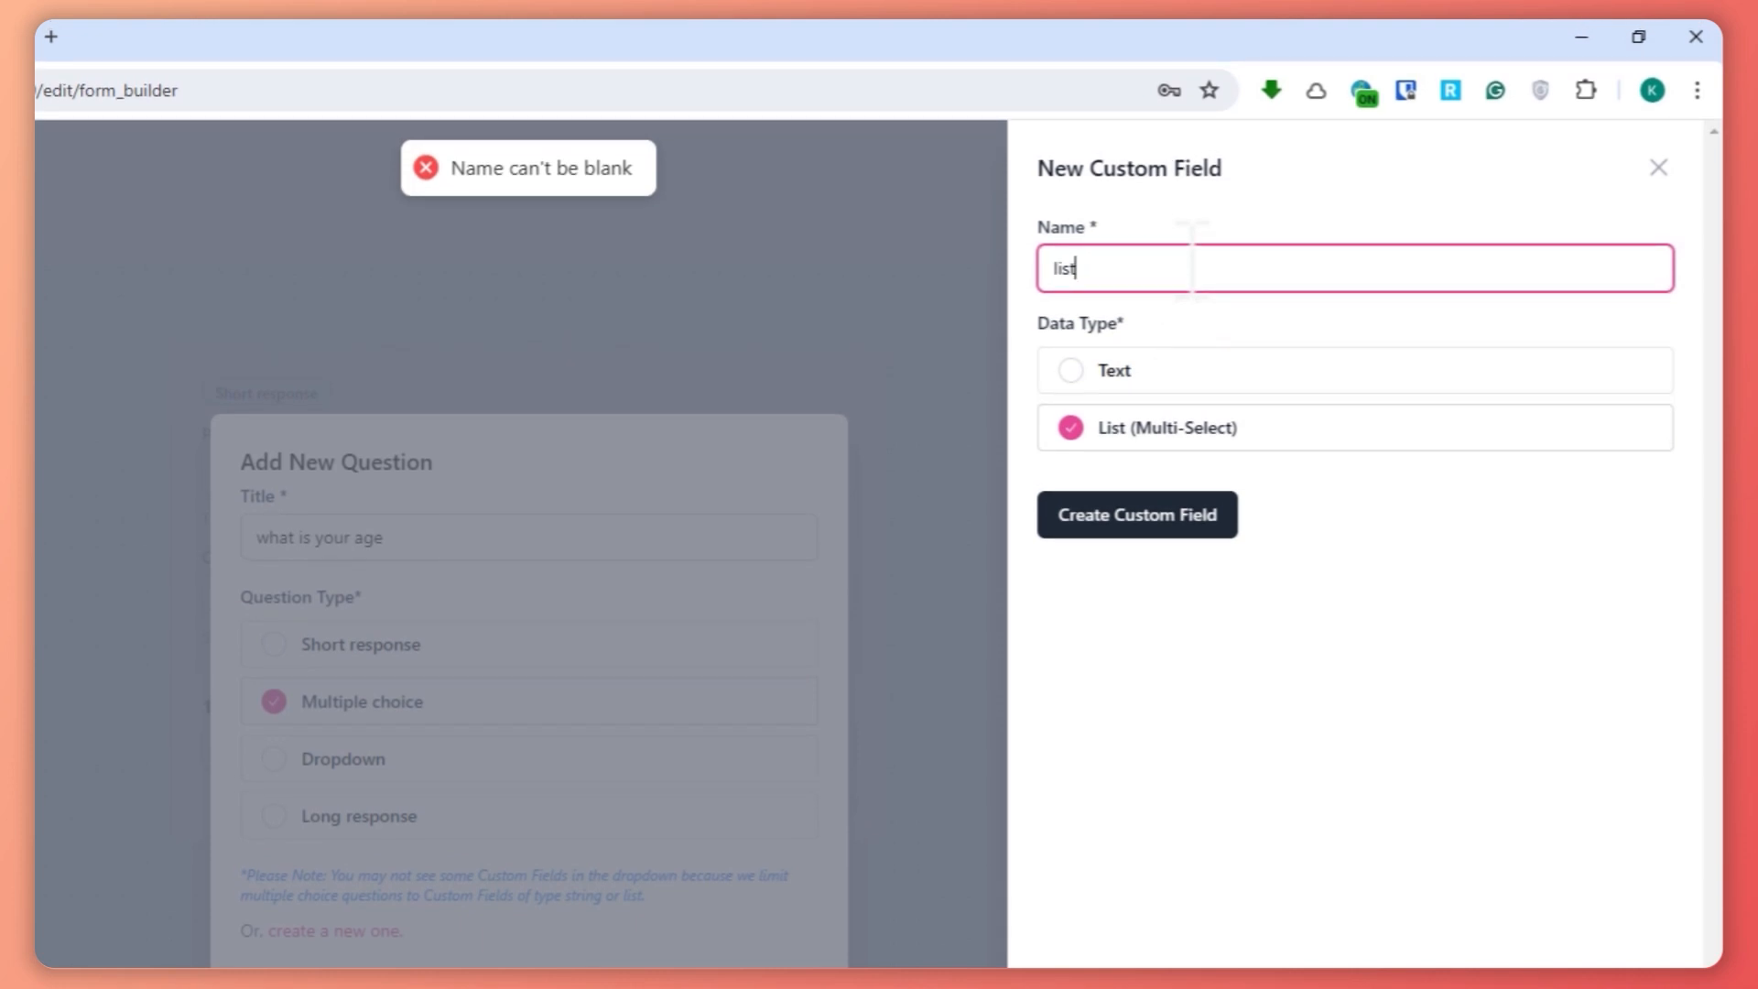
left_click(1089, 518)
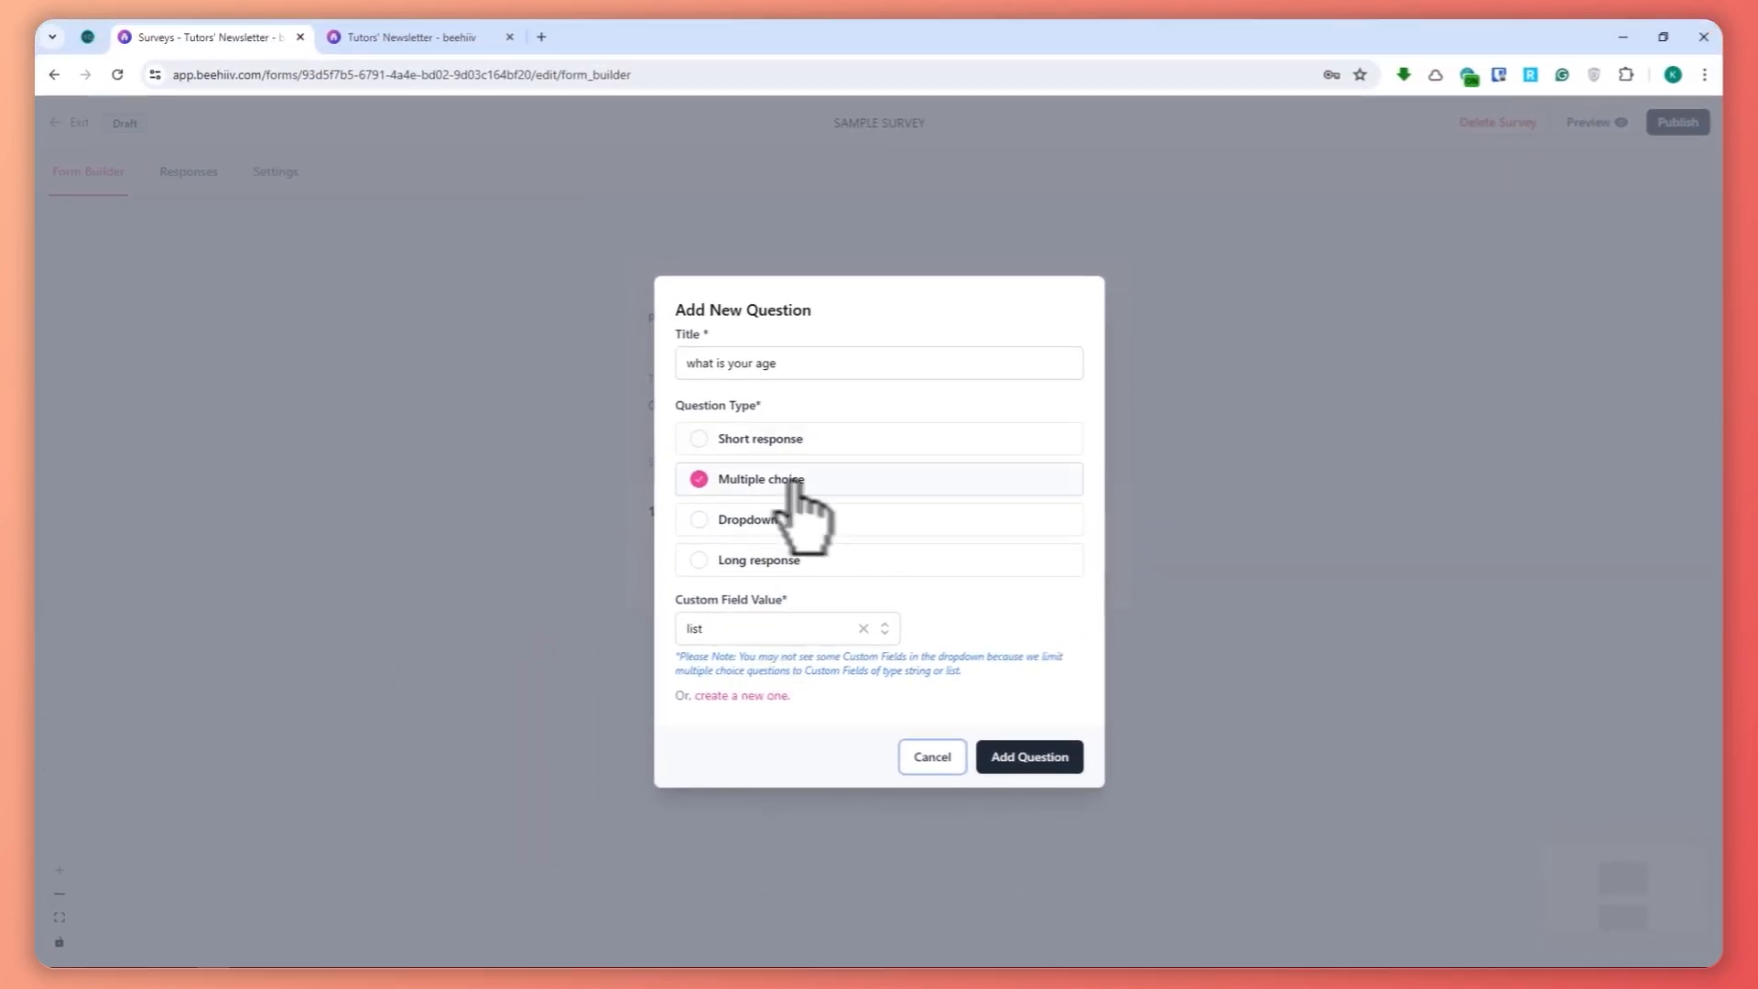
left_click(1019, 758)
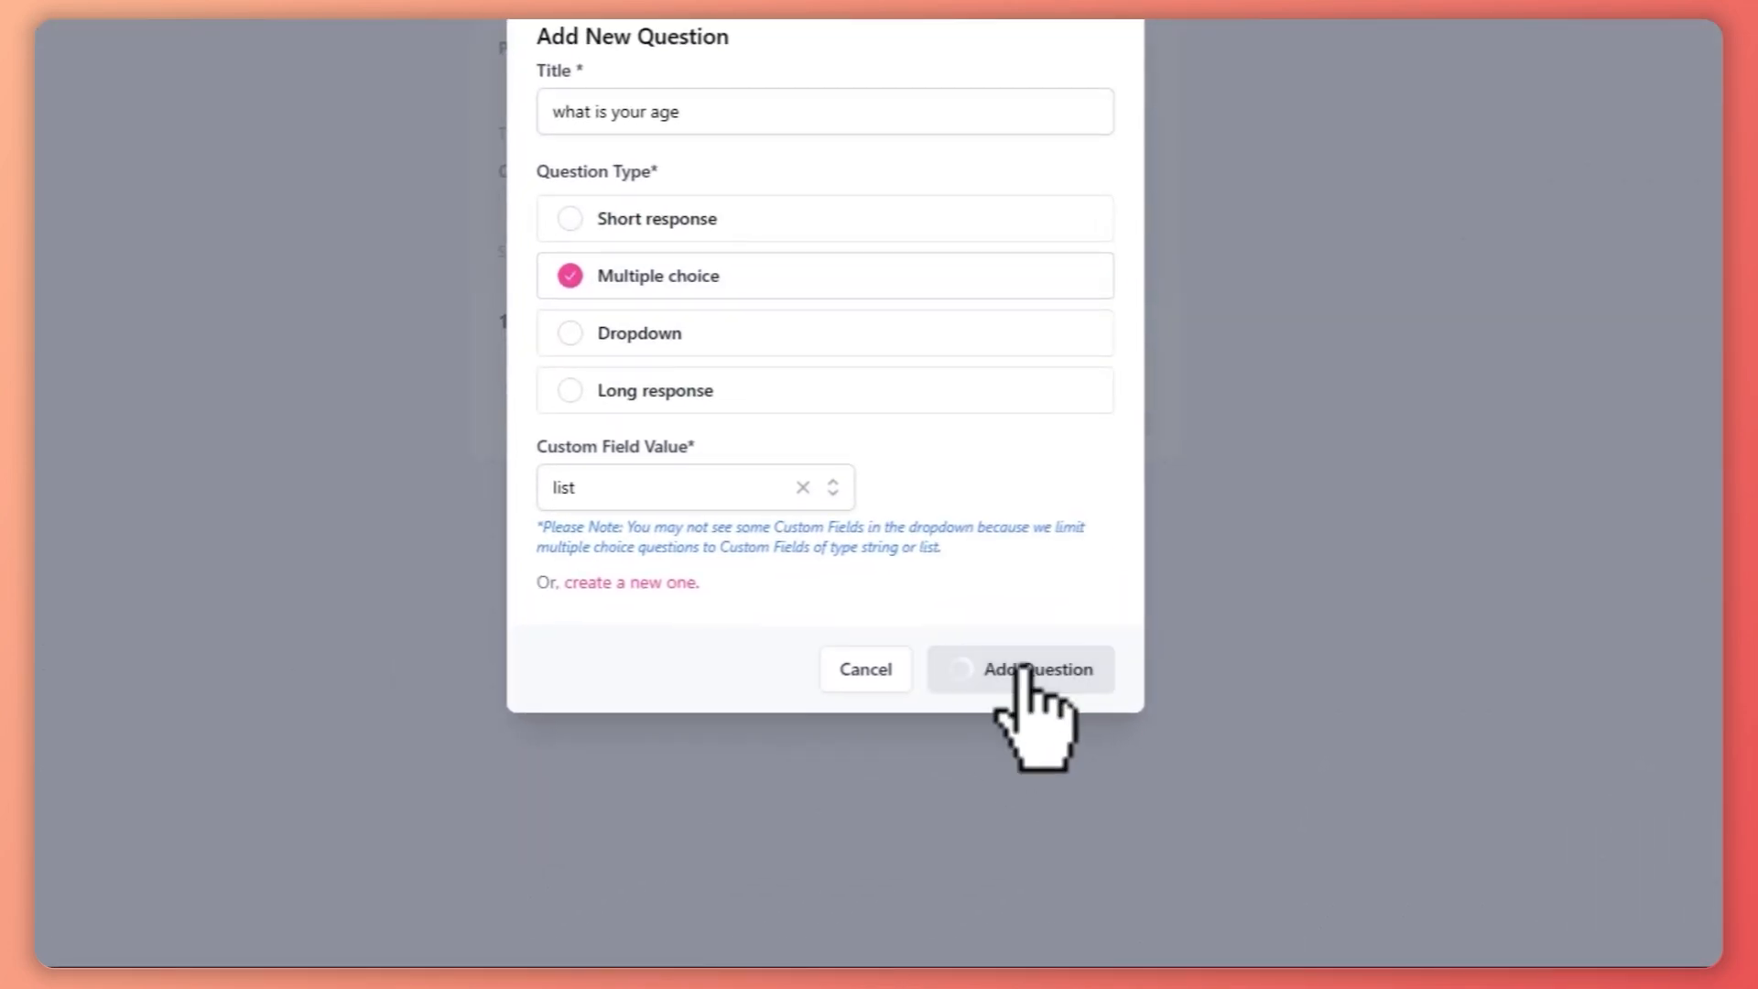
scroll(943, 555, "down", 3)
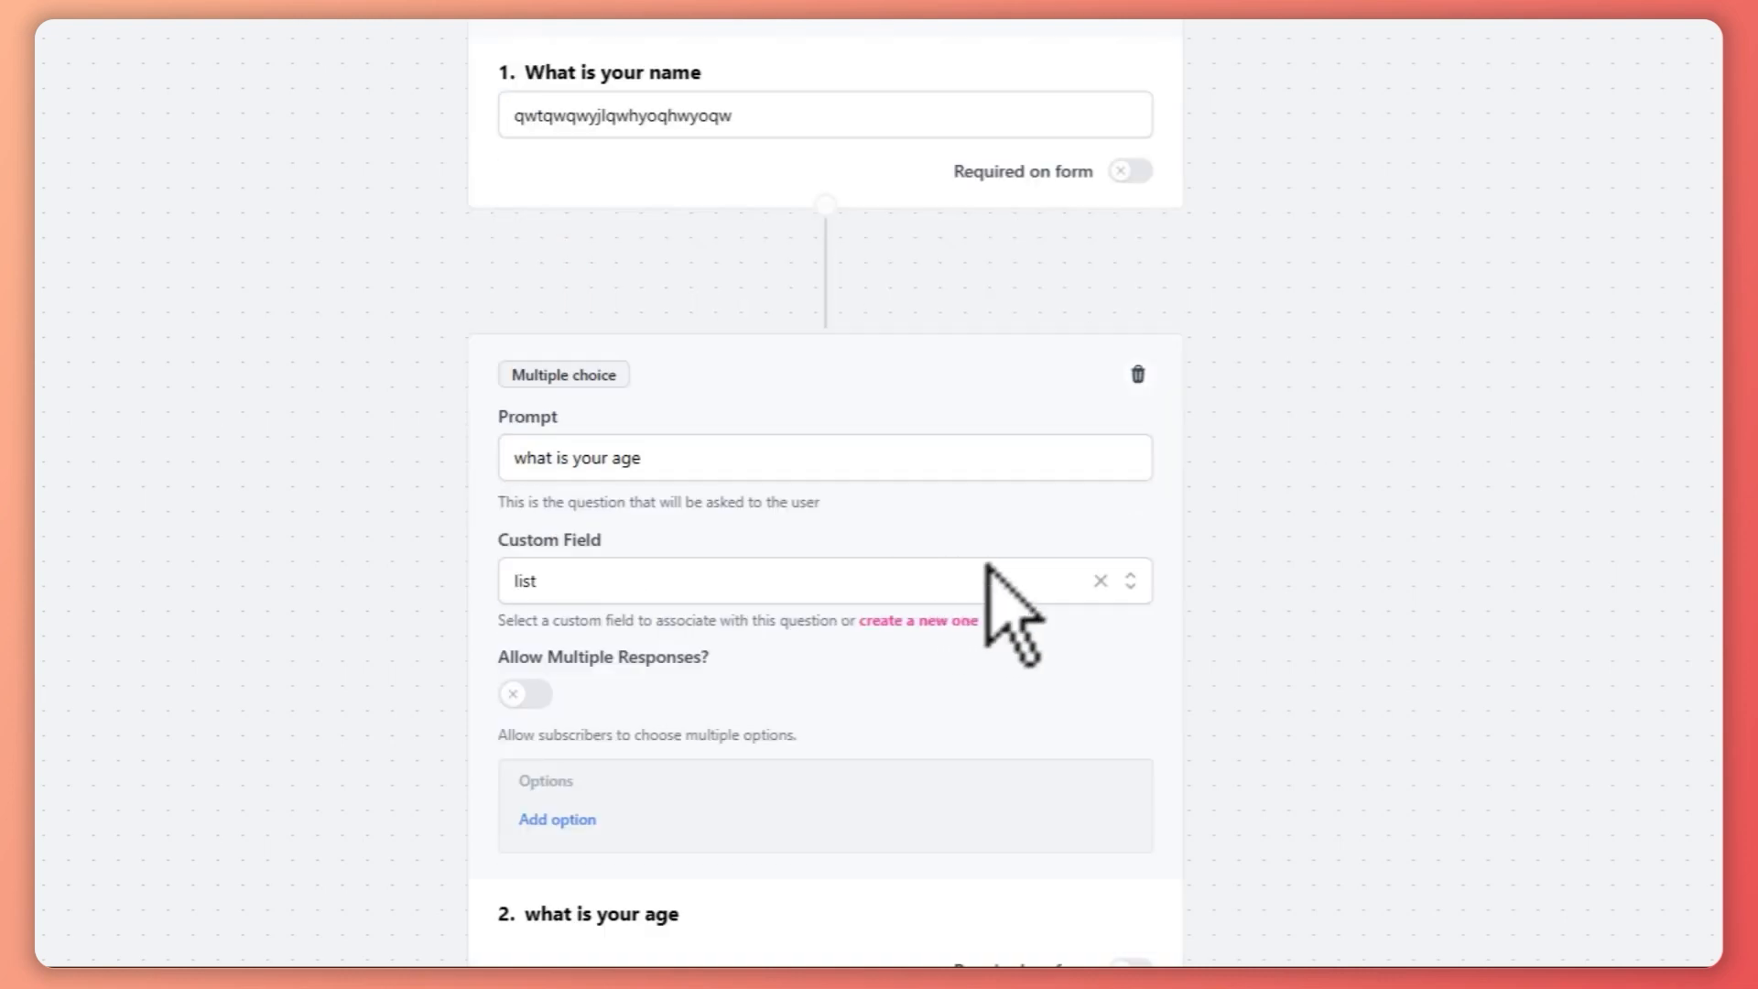
Step: Add the answer options "18-20" and "25-30" to the multiple choice age question
scroll(778, 549, "down", 3)
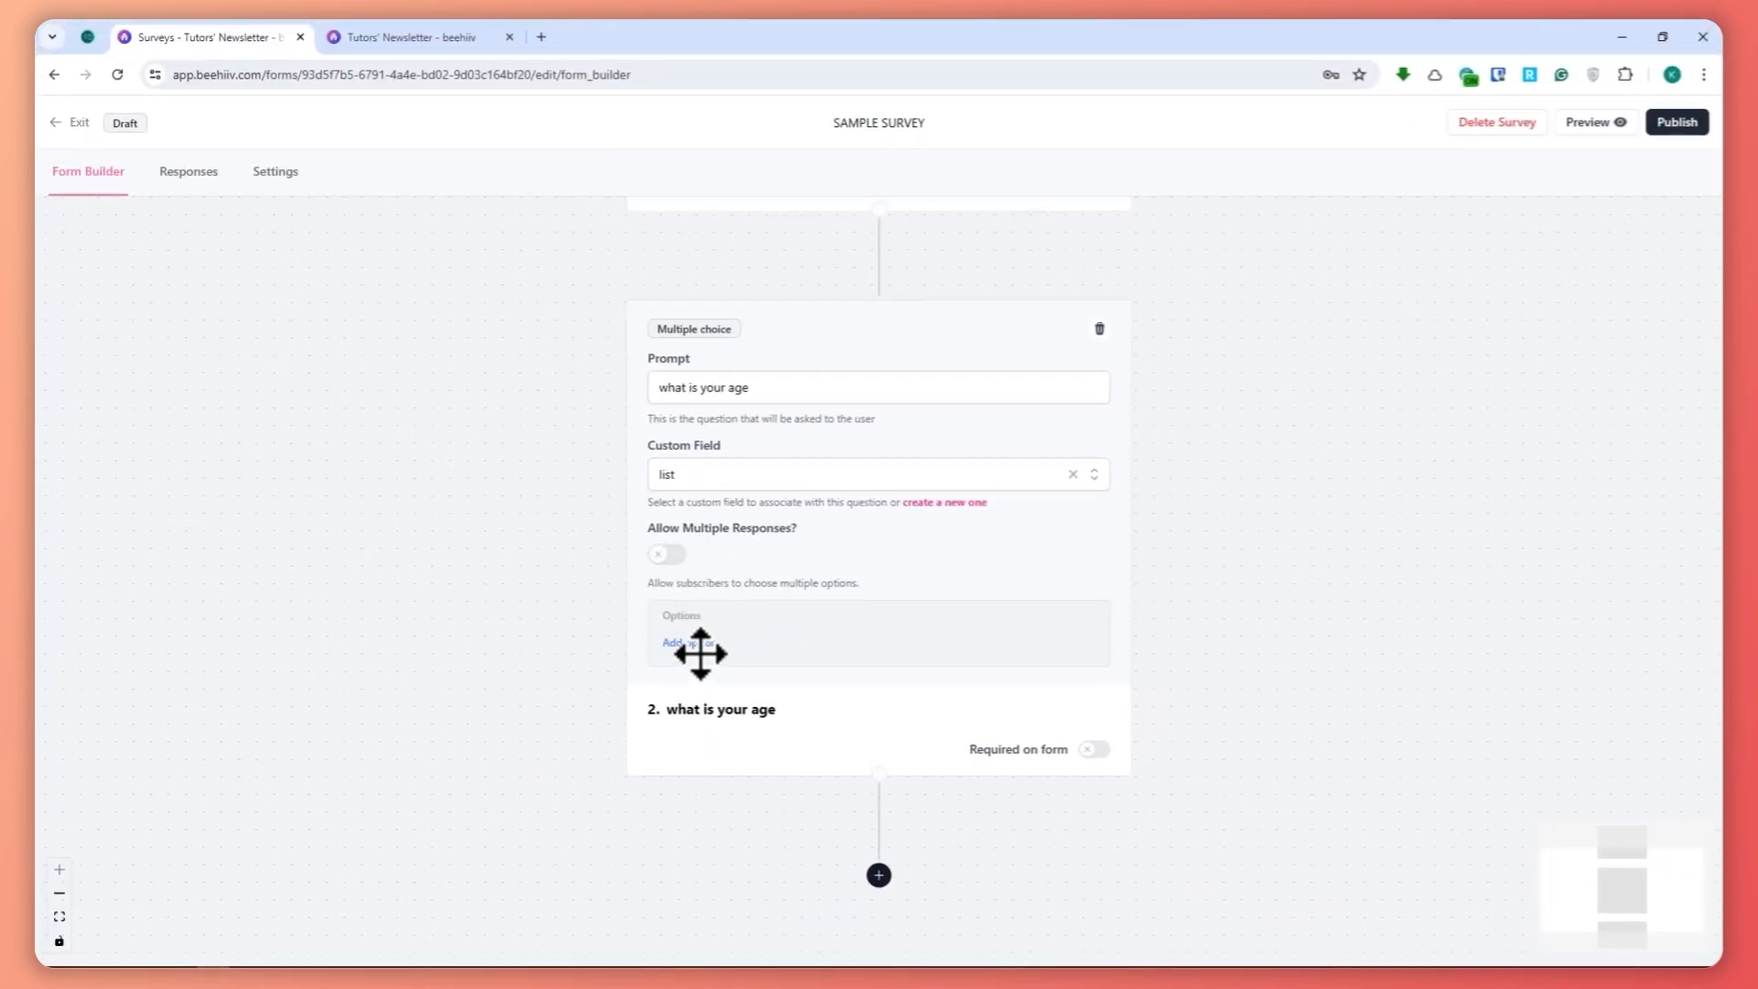
left_click(688, 642)
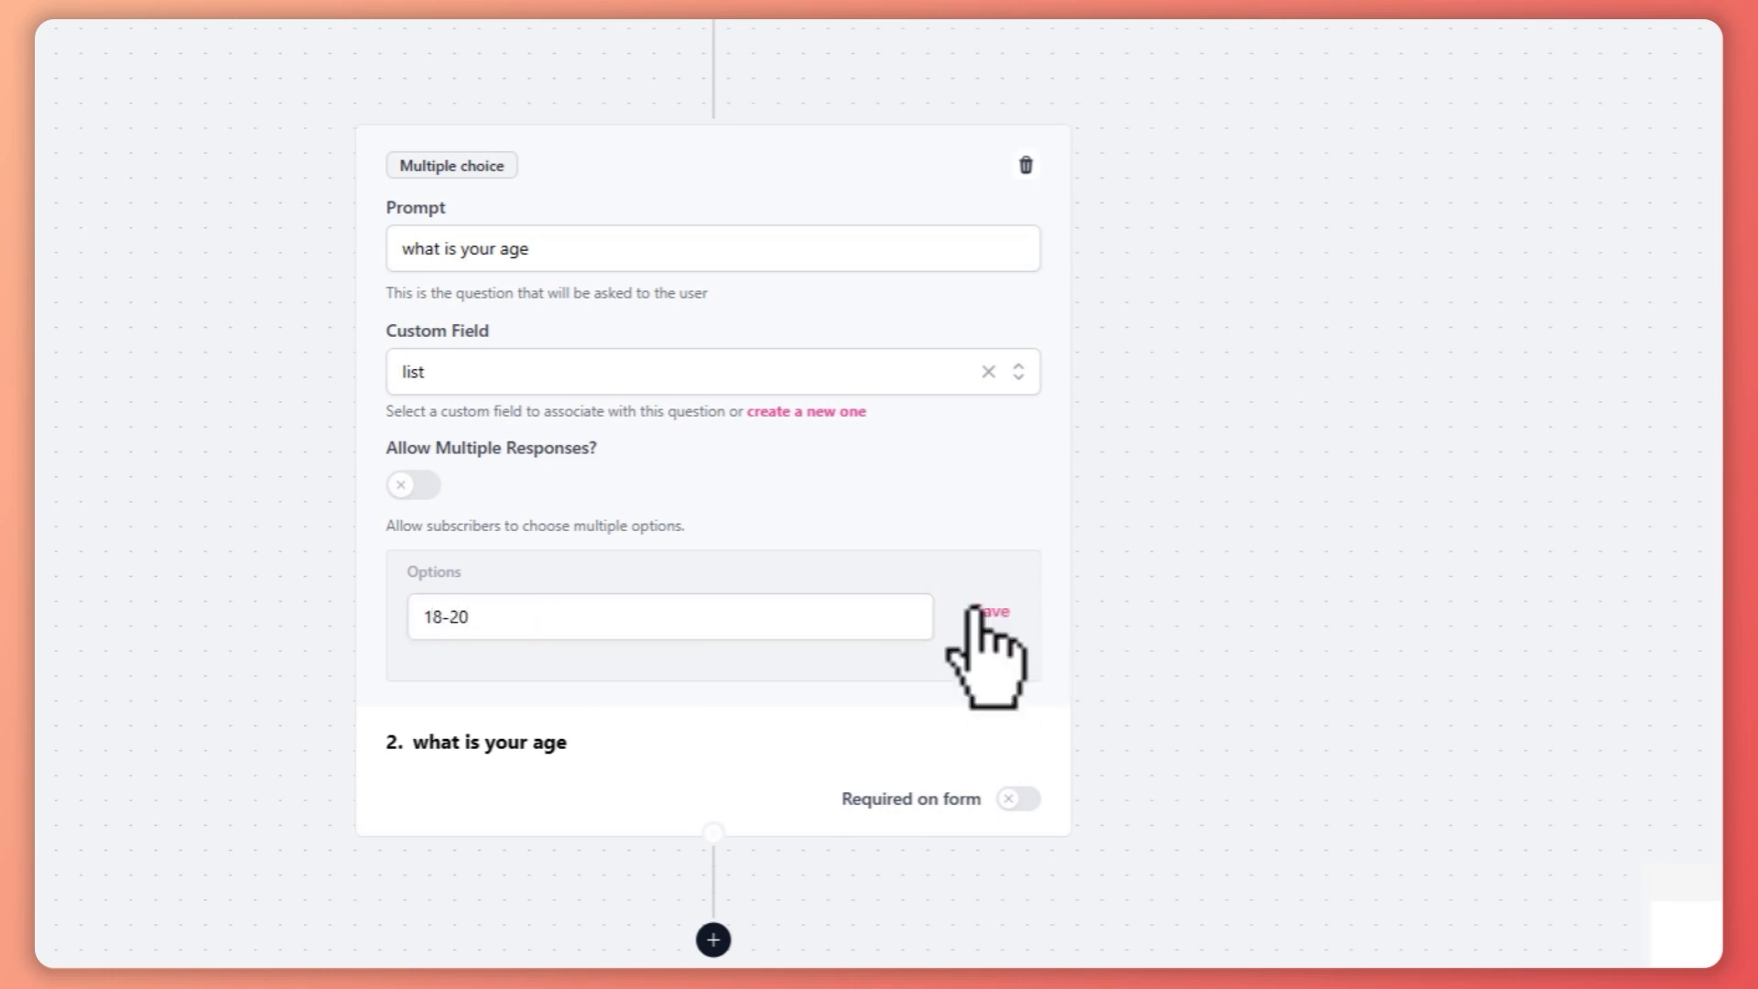
left_click(985, 612)
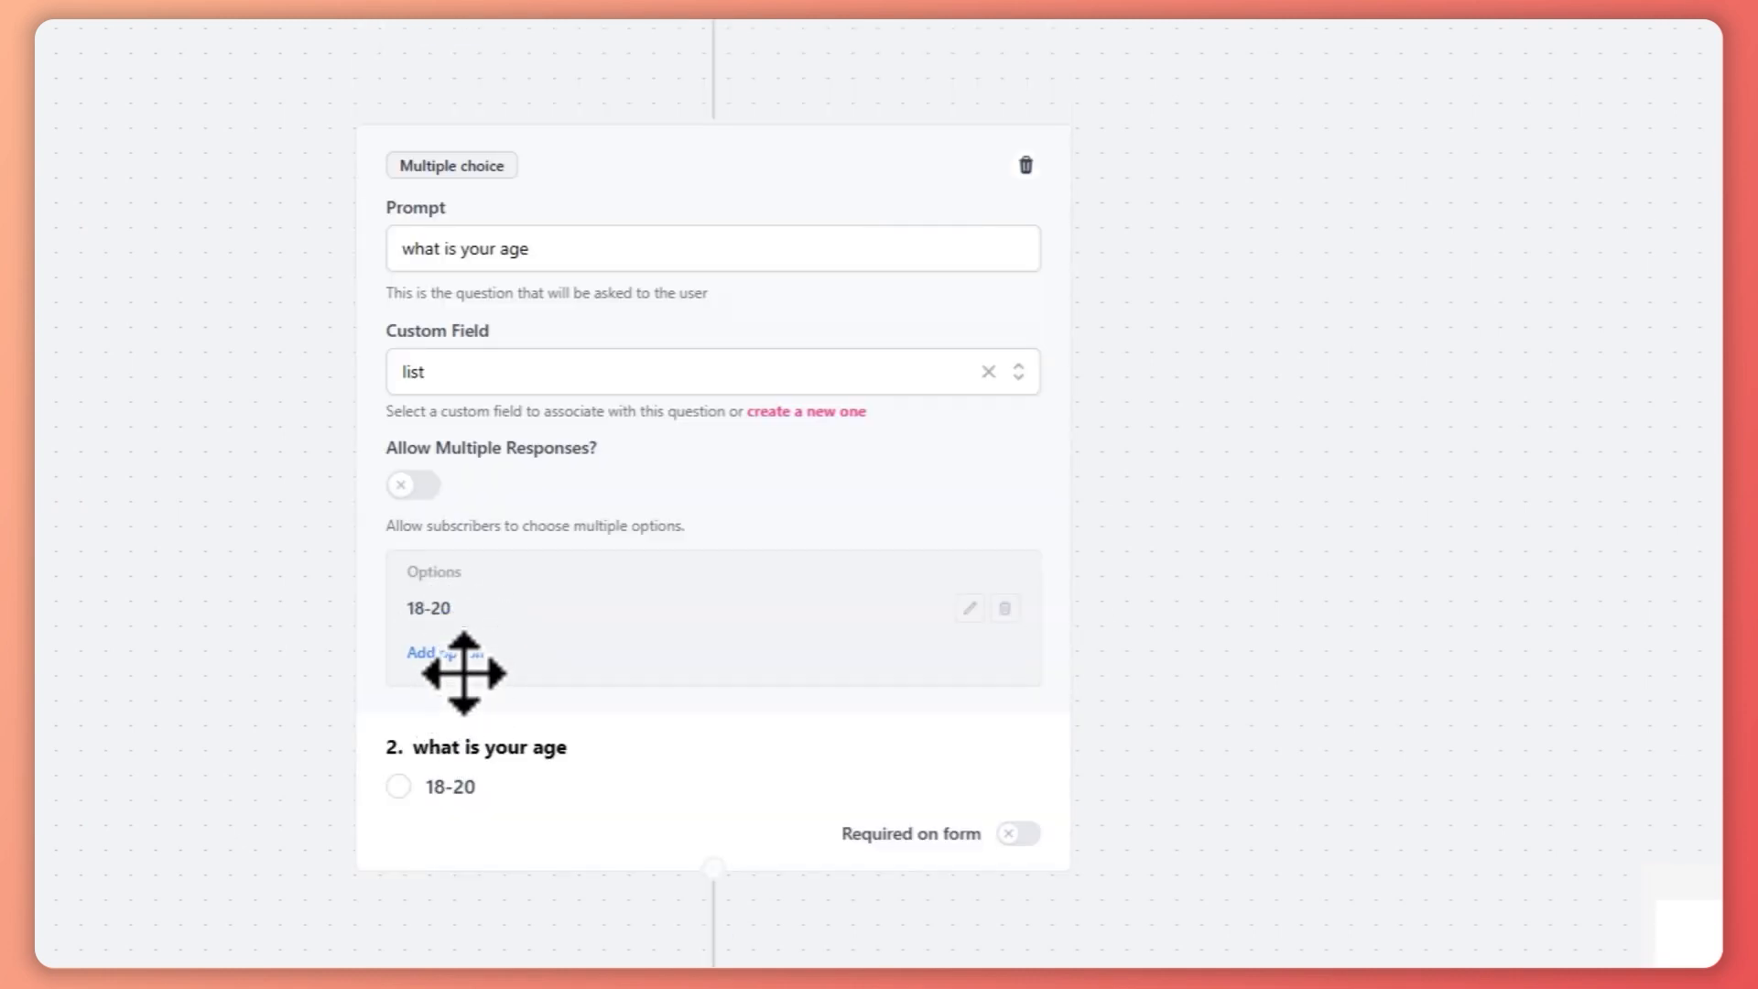
left_click(458, 652)
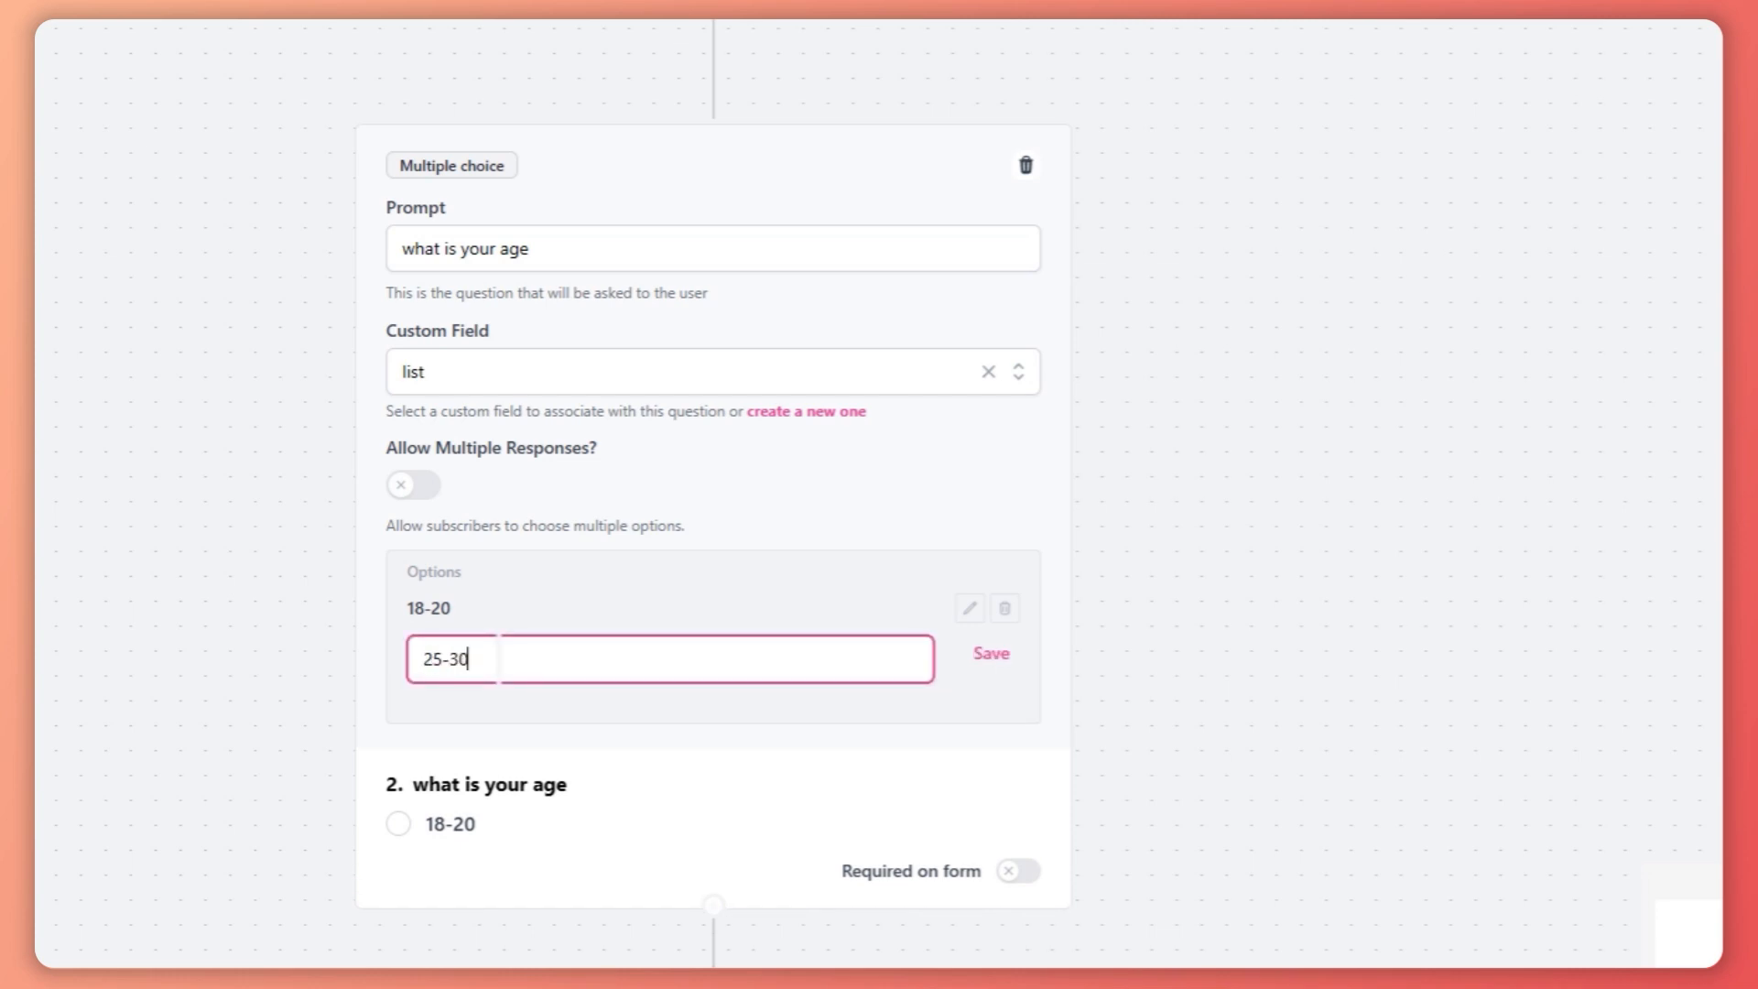
left_click(1000, 652)
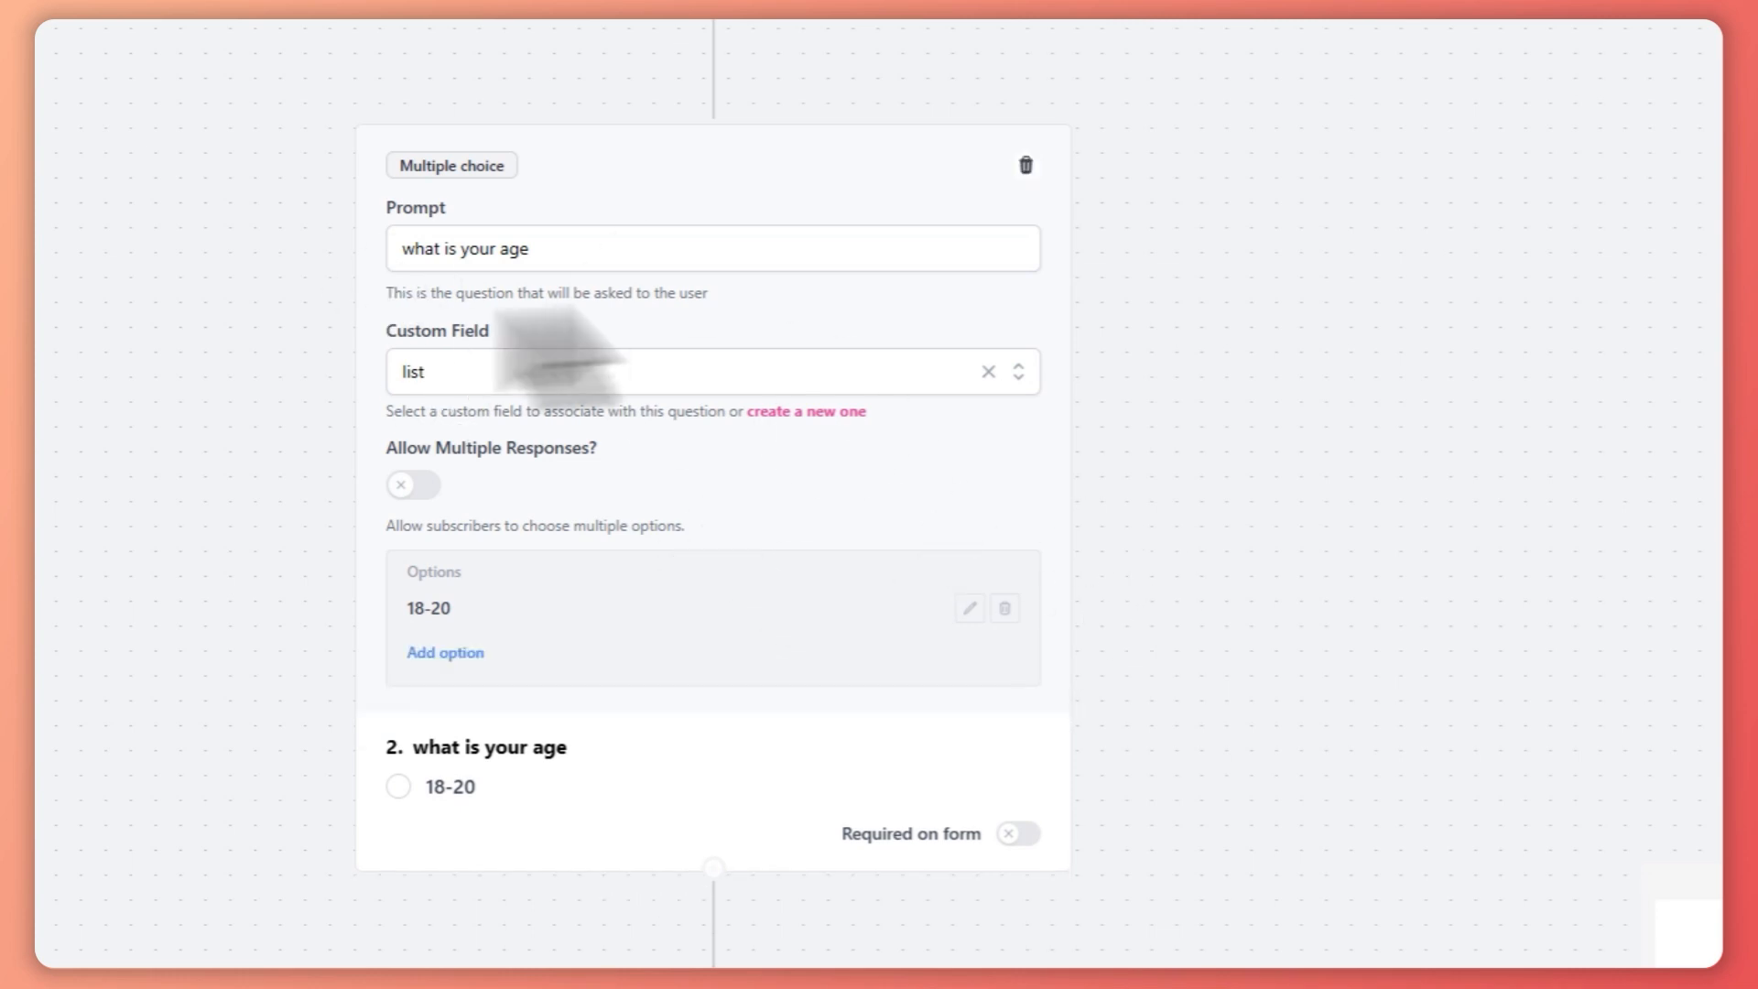
scroll(733, 648, "down", 2)
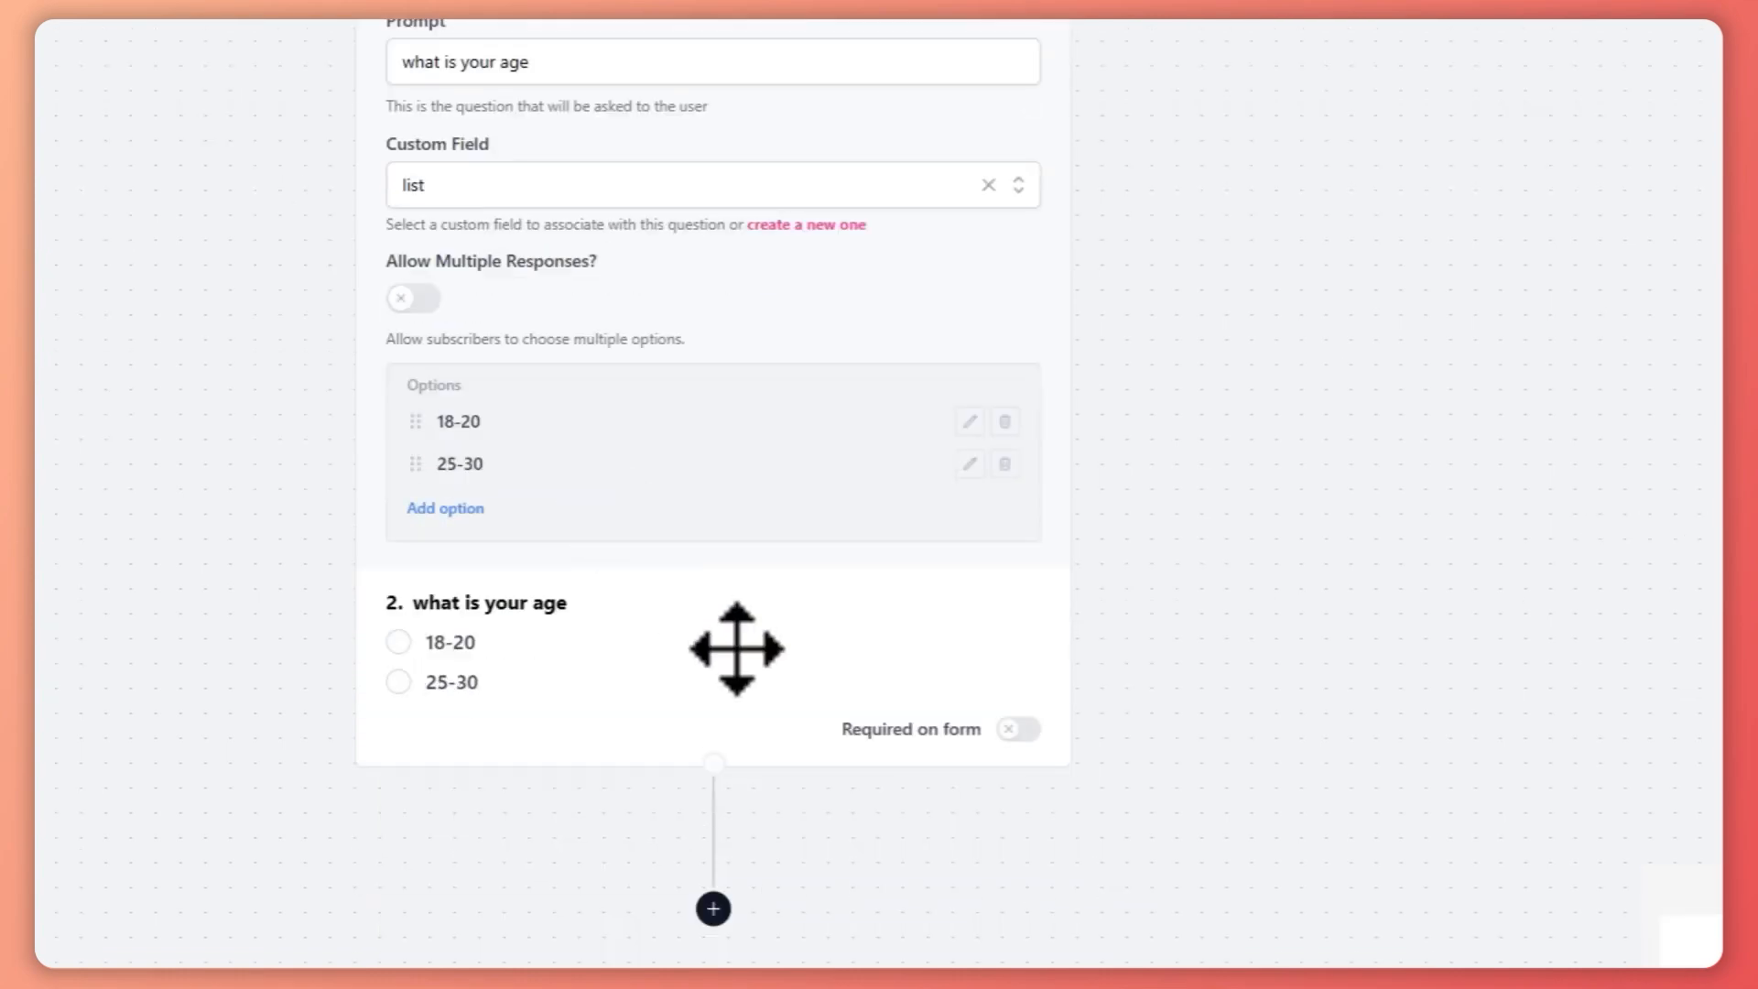
left_click(711, 906)
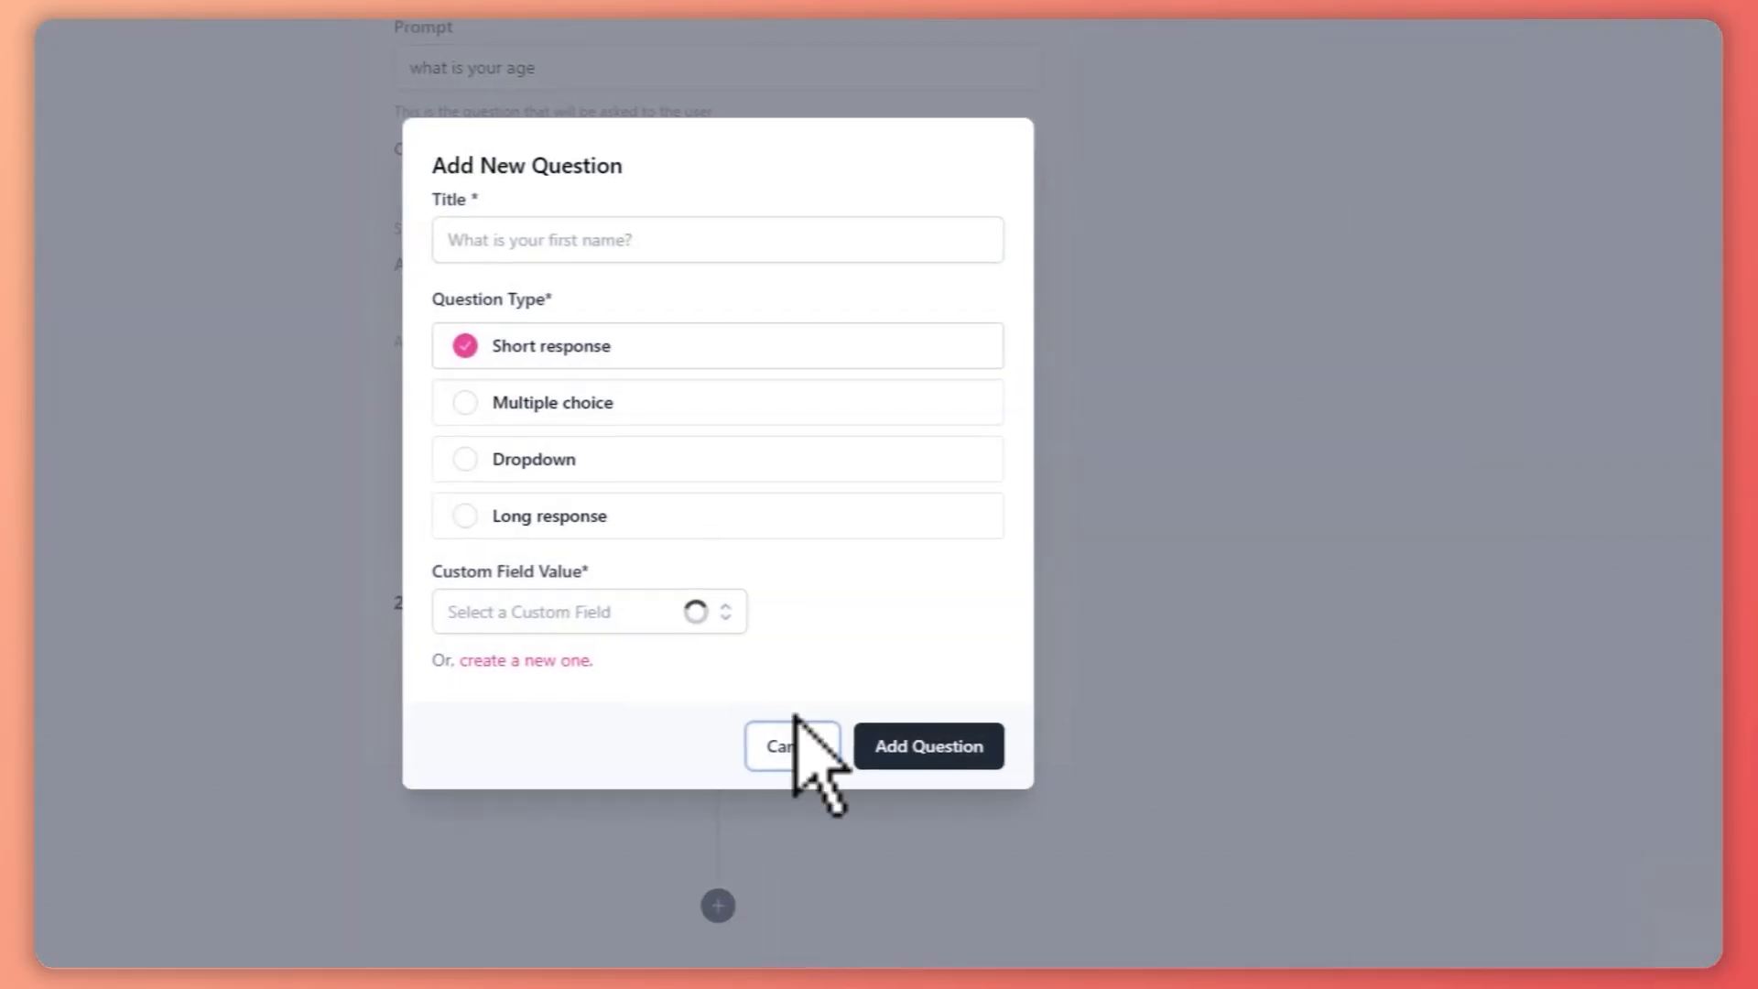
left_click(551, 465)
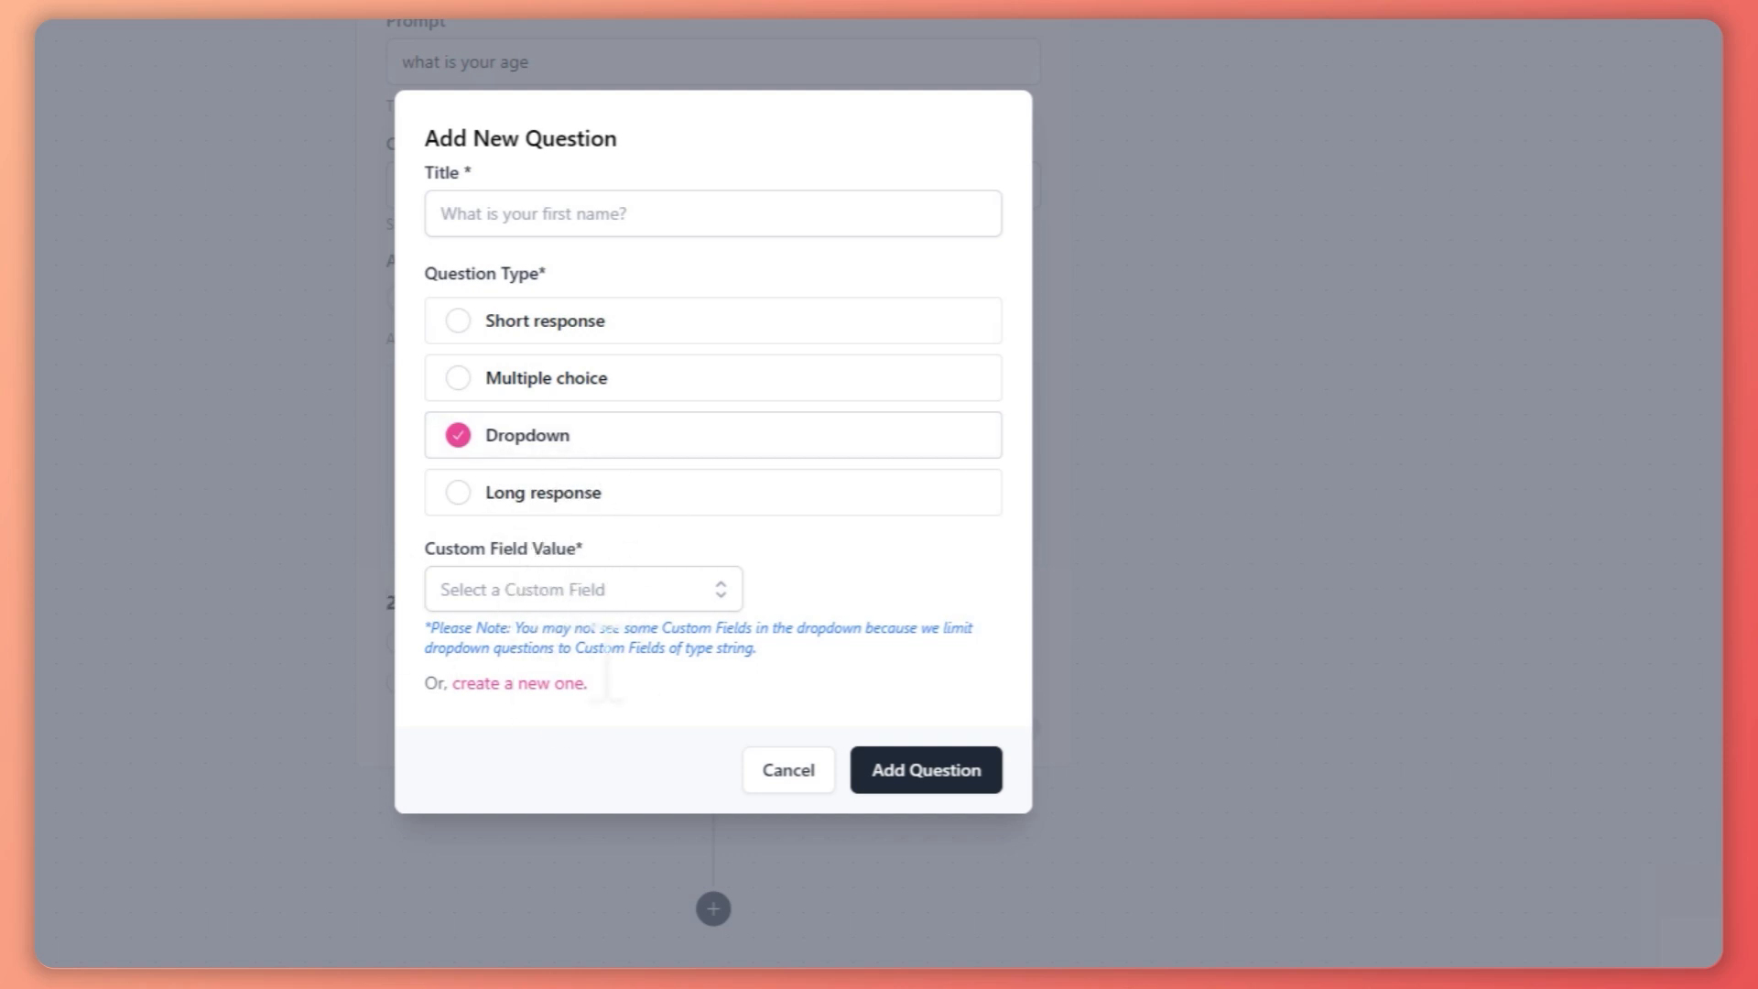
left_click(546, 505)
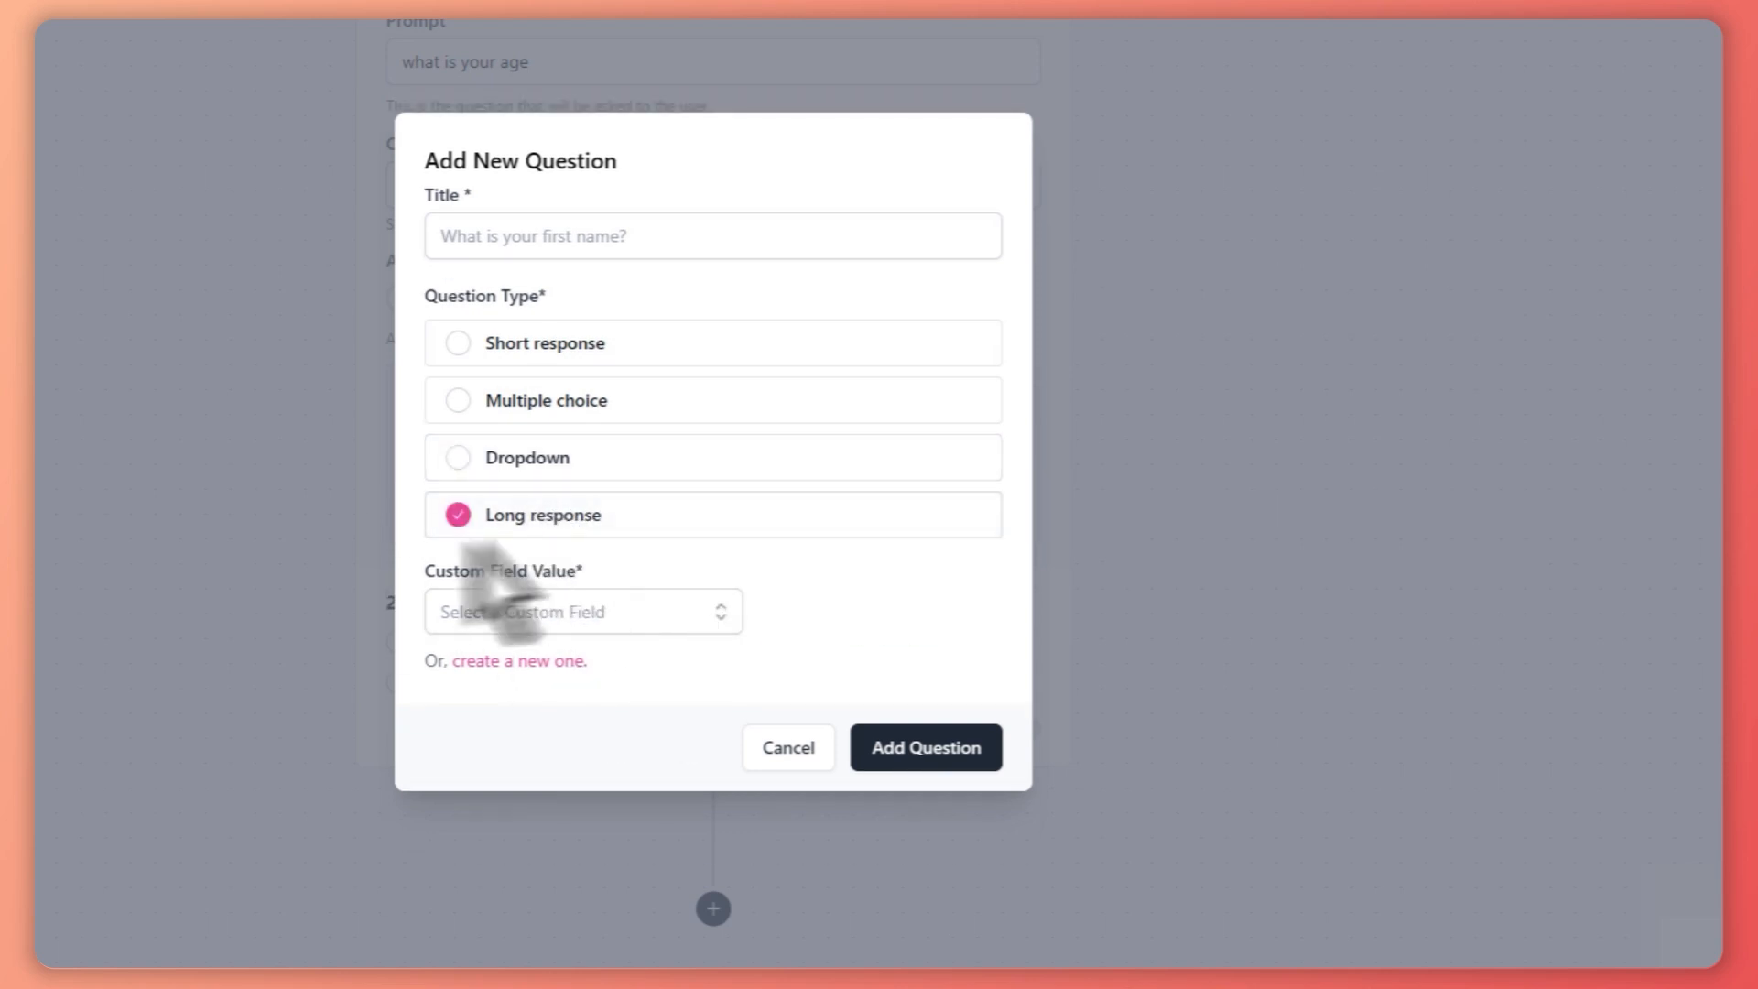
left_click(705, 612)
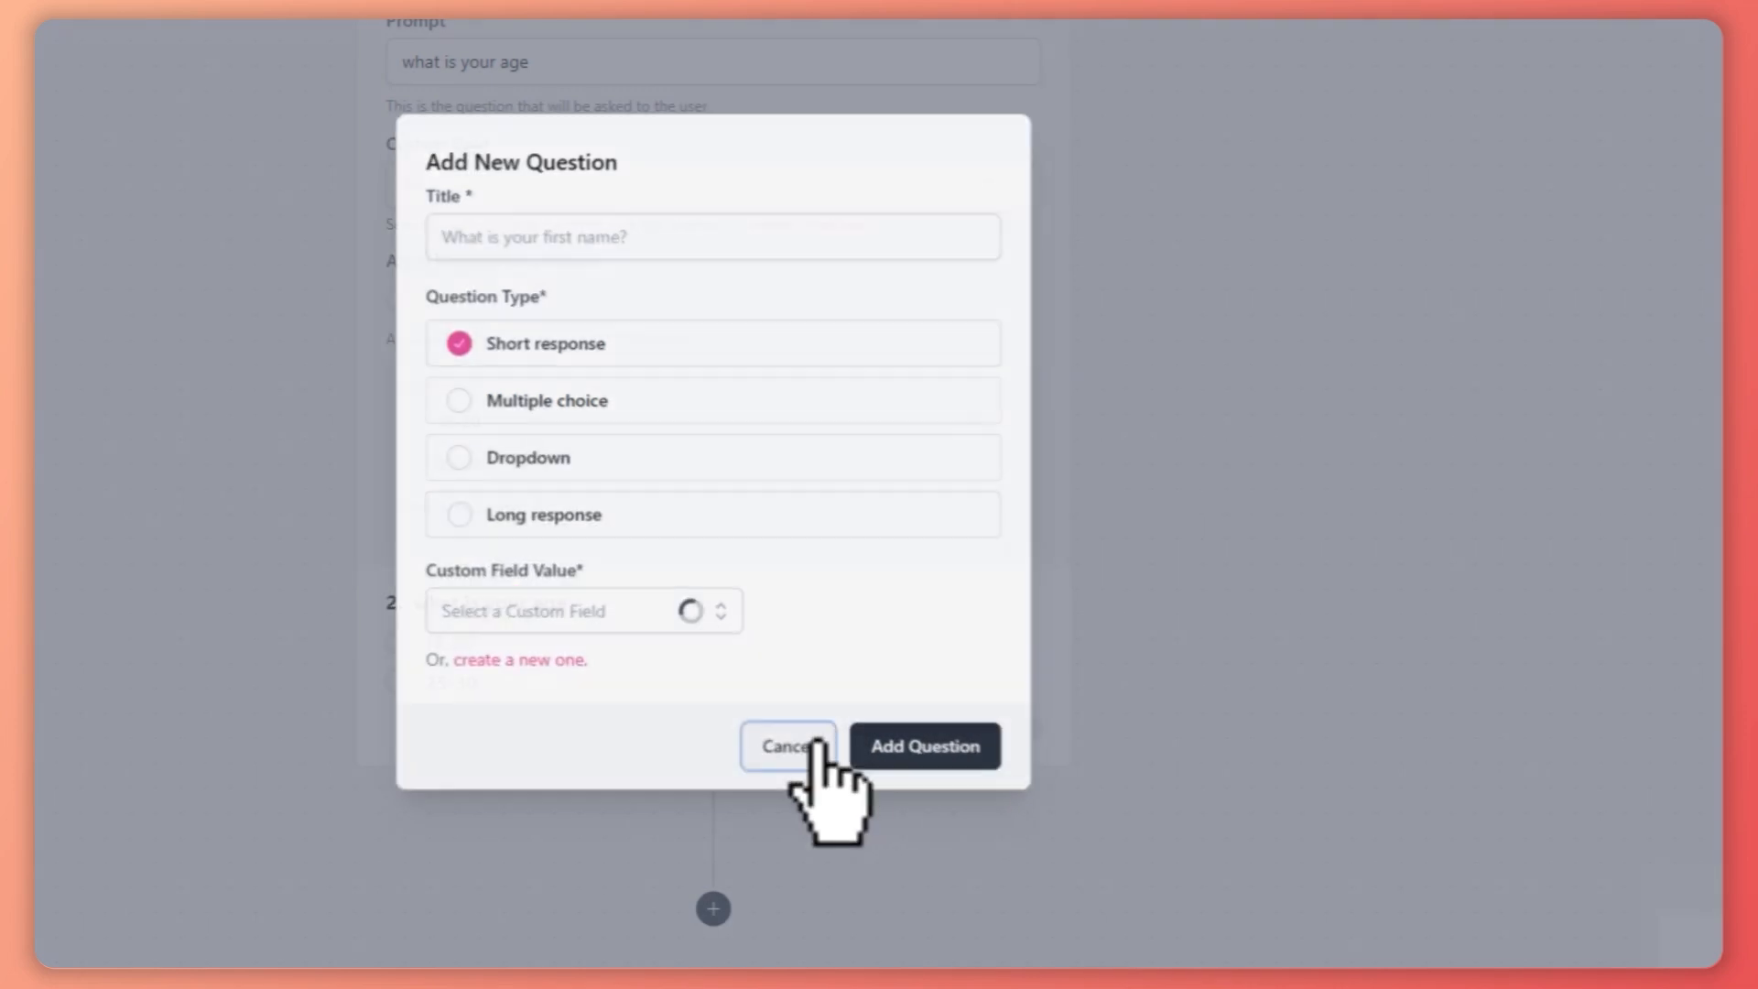
left_click(810, 748)
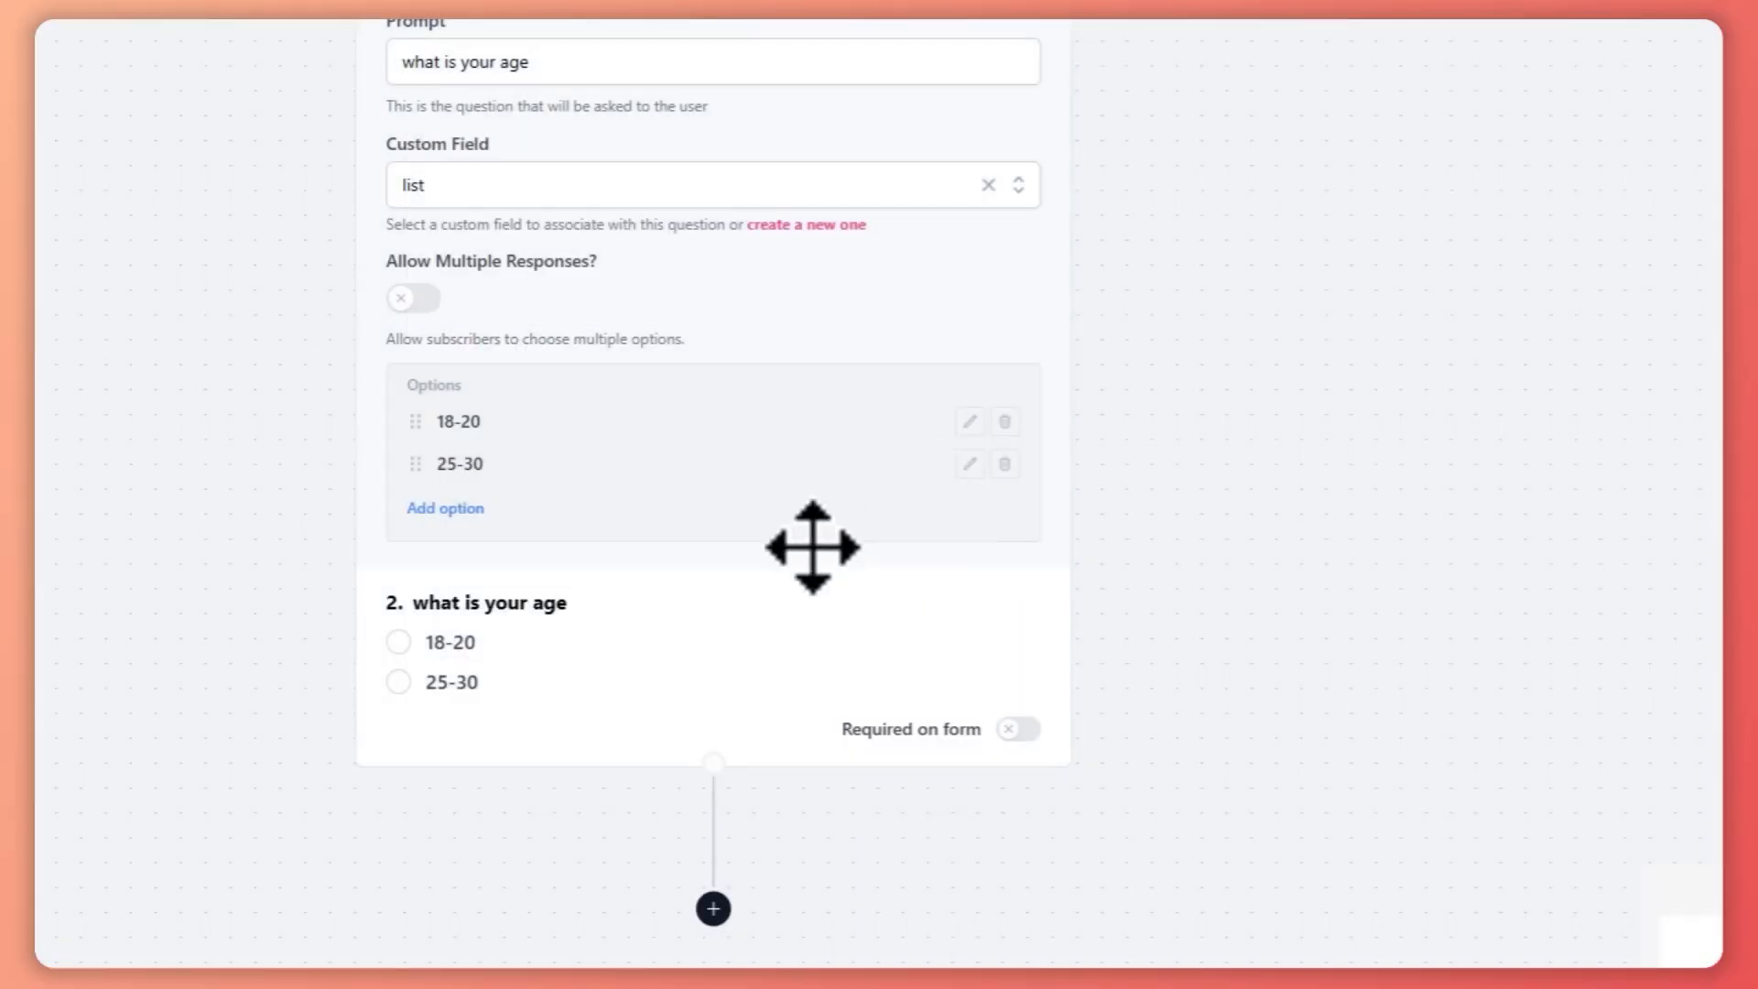
Step: Preview the survey, close the preview, and review both questions in the form builder
scroll(813, 547, "up", 2)
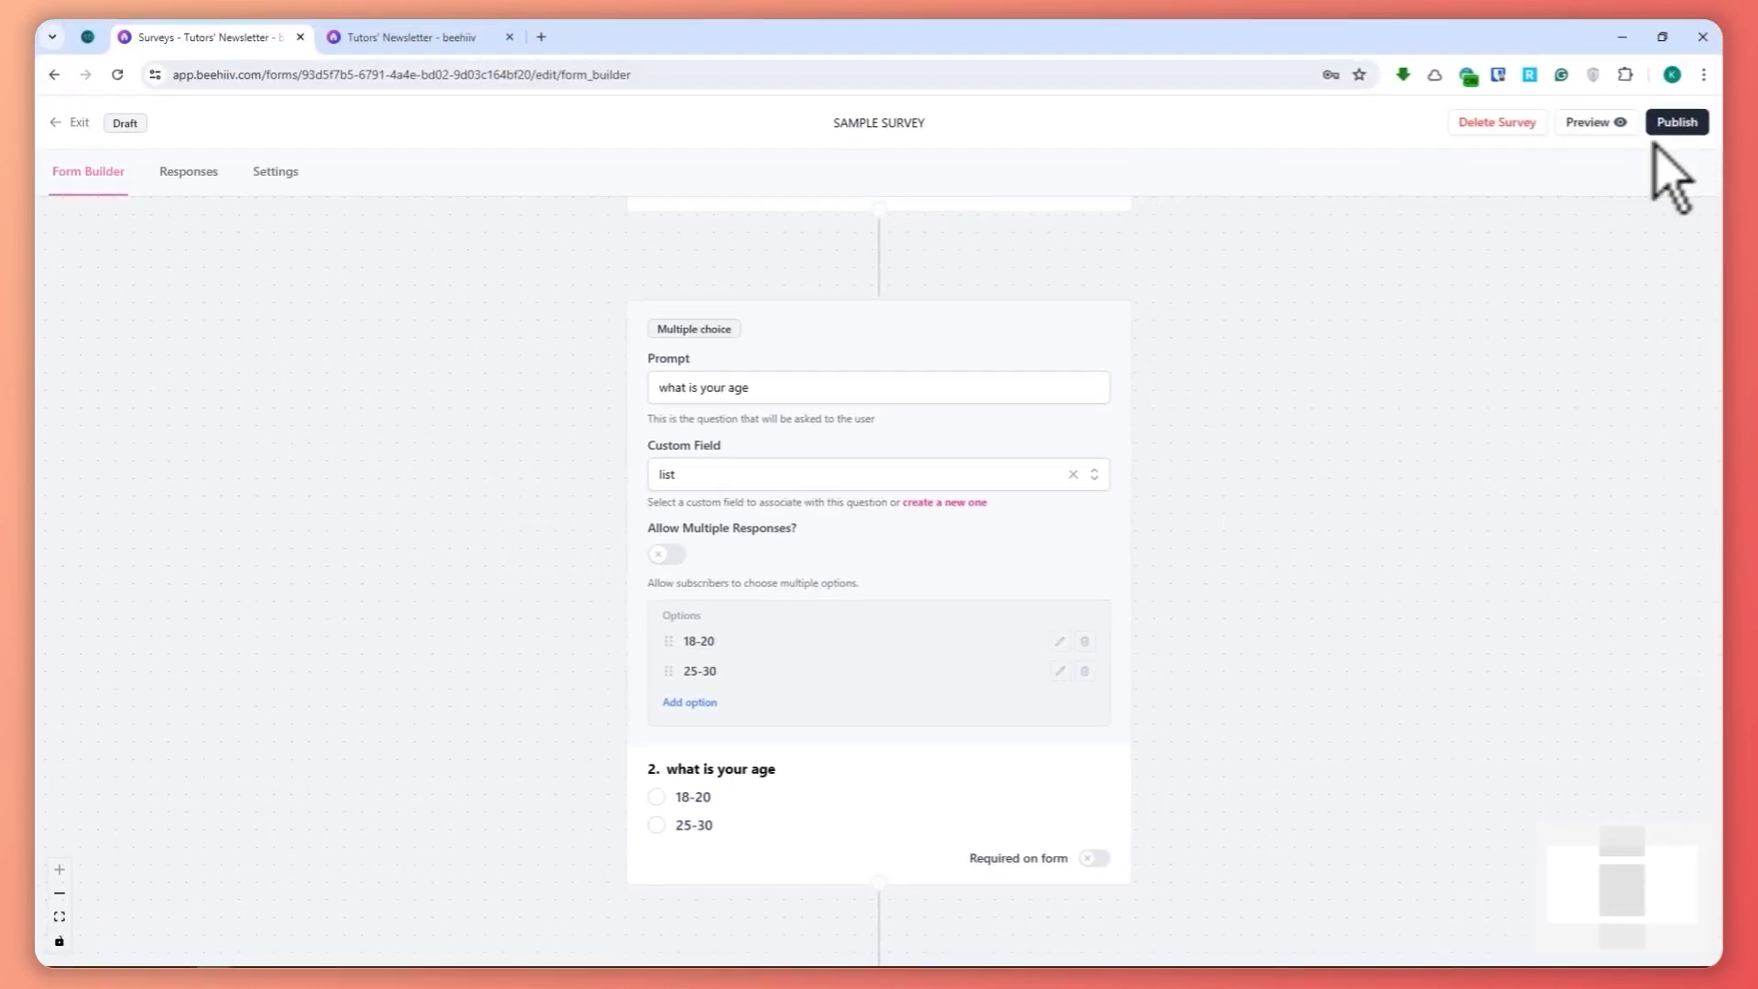
left_click(1594, 122)
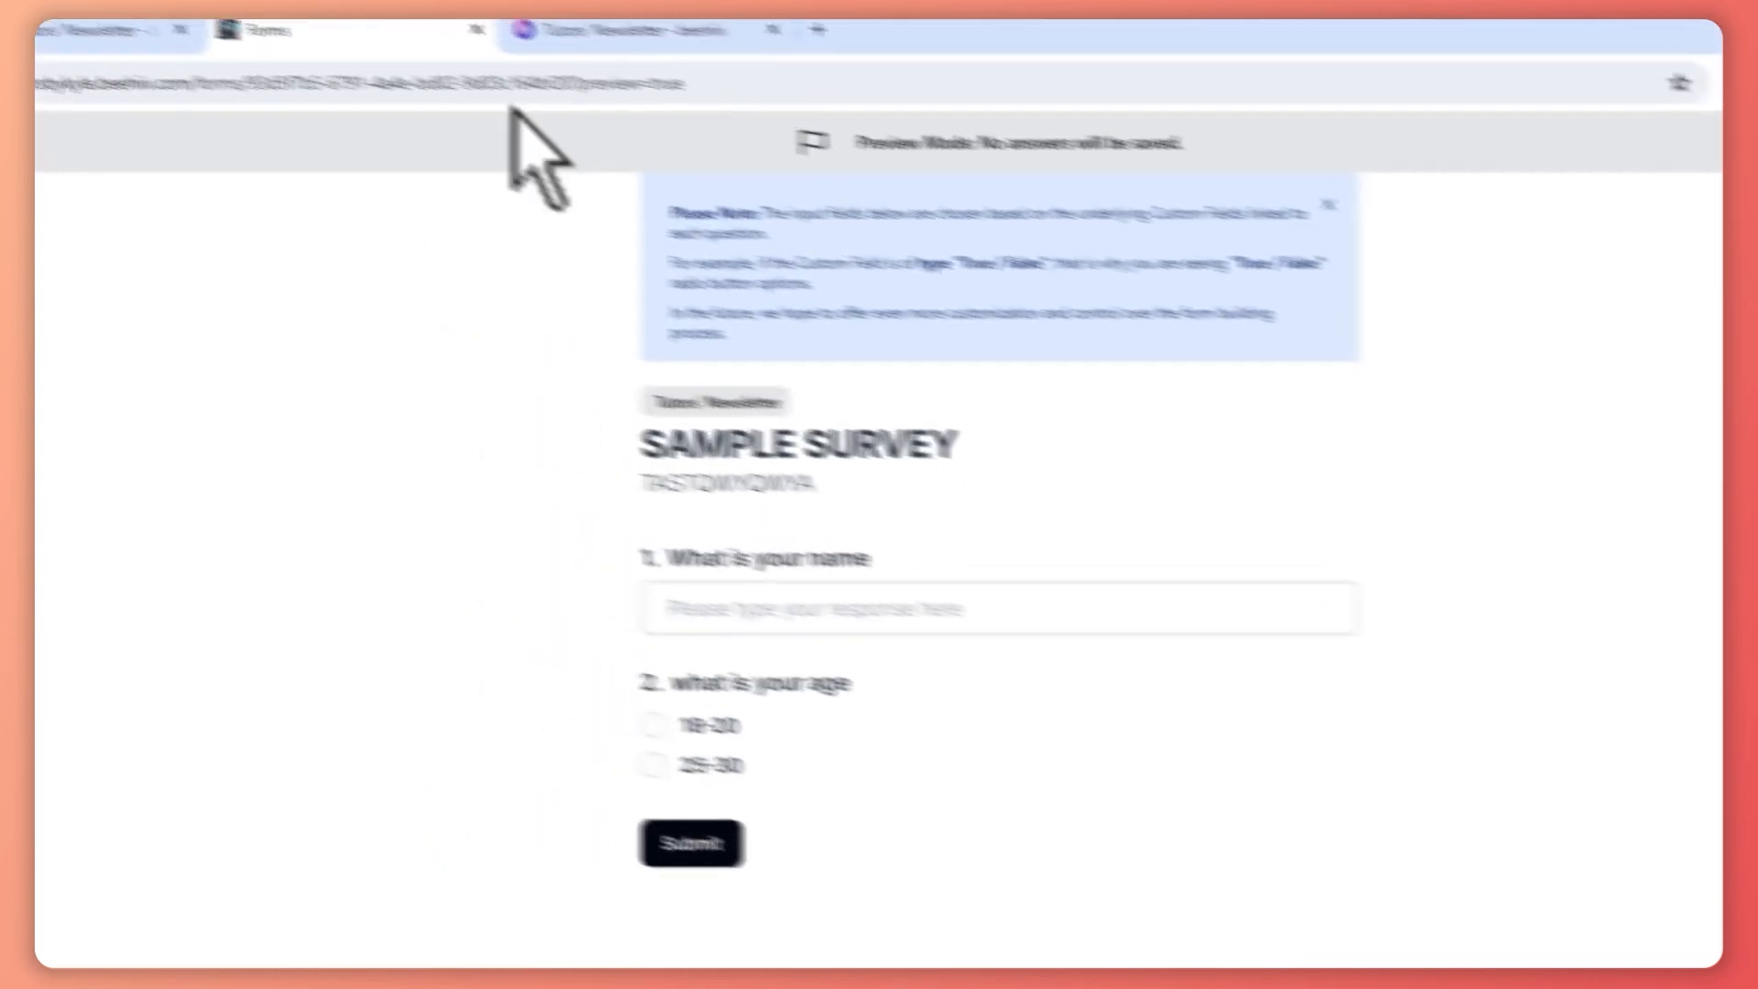
left_click(550, 47)
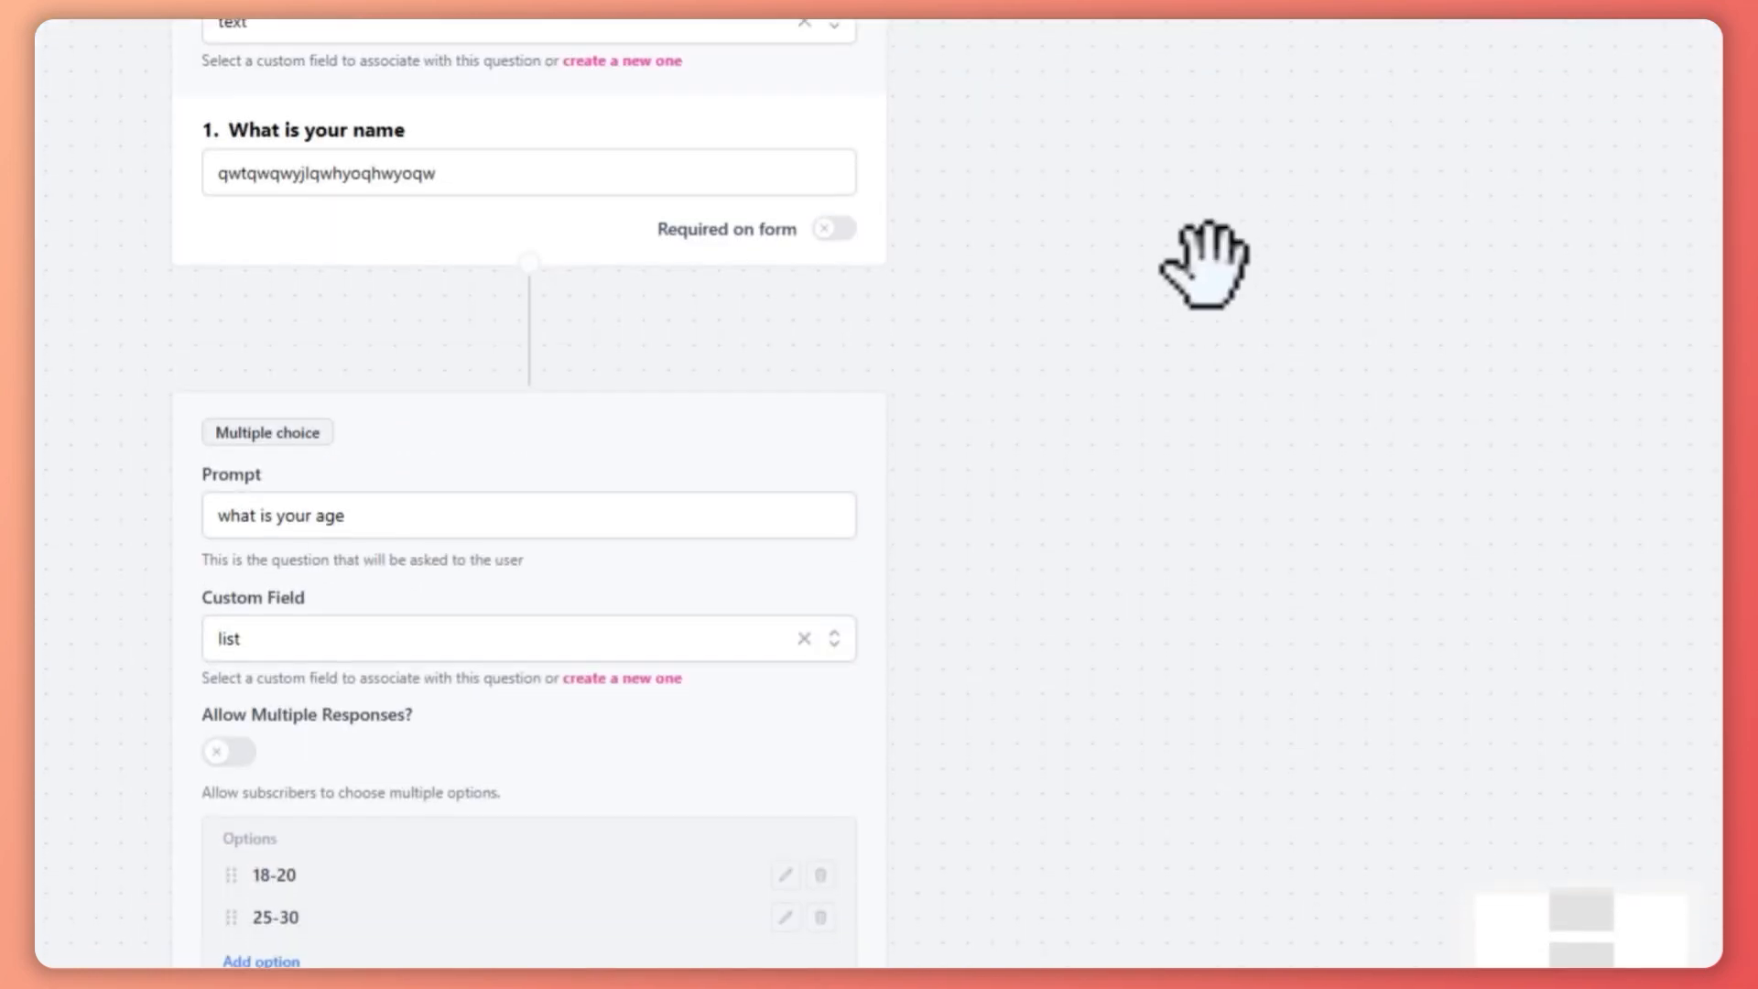
scroll(1205, 264, "up", 6)
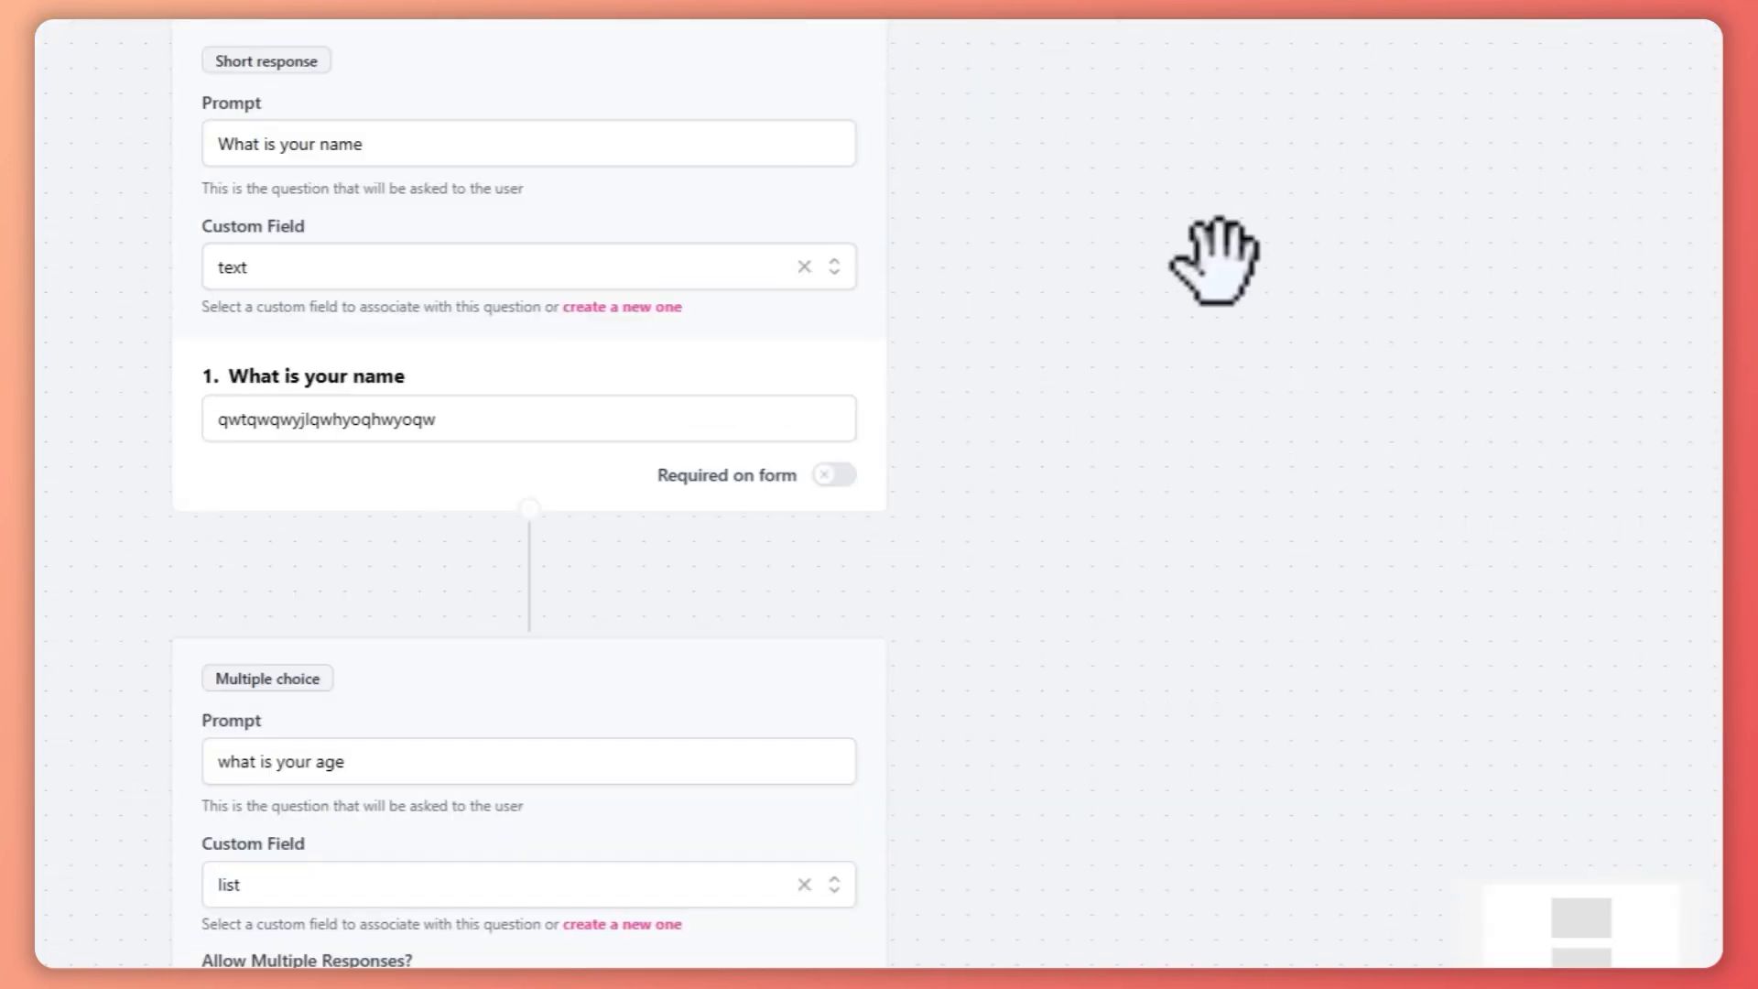
scroll(1162, 302, "down", 8)
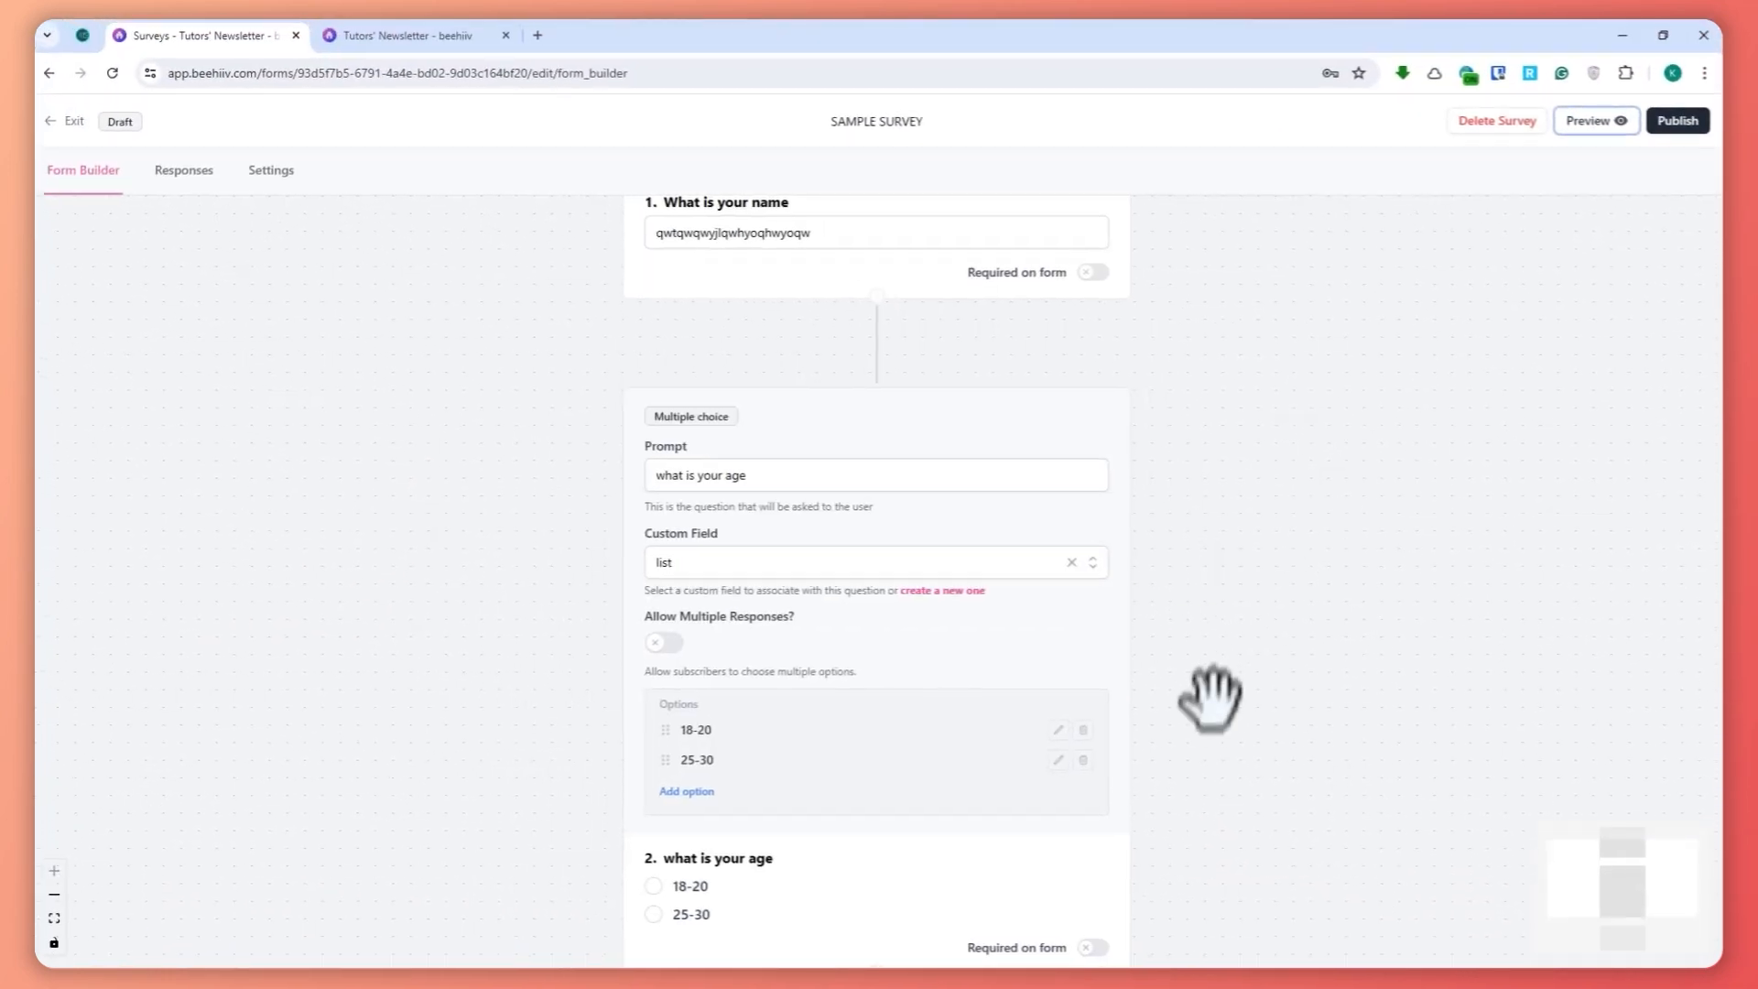
scroll(1208, 701, "down", 5)
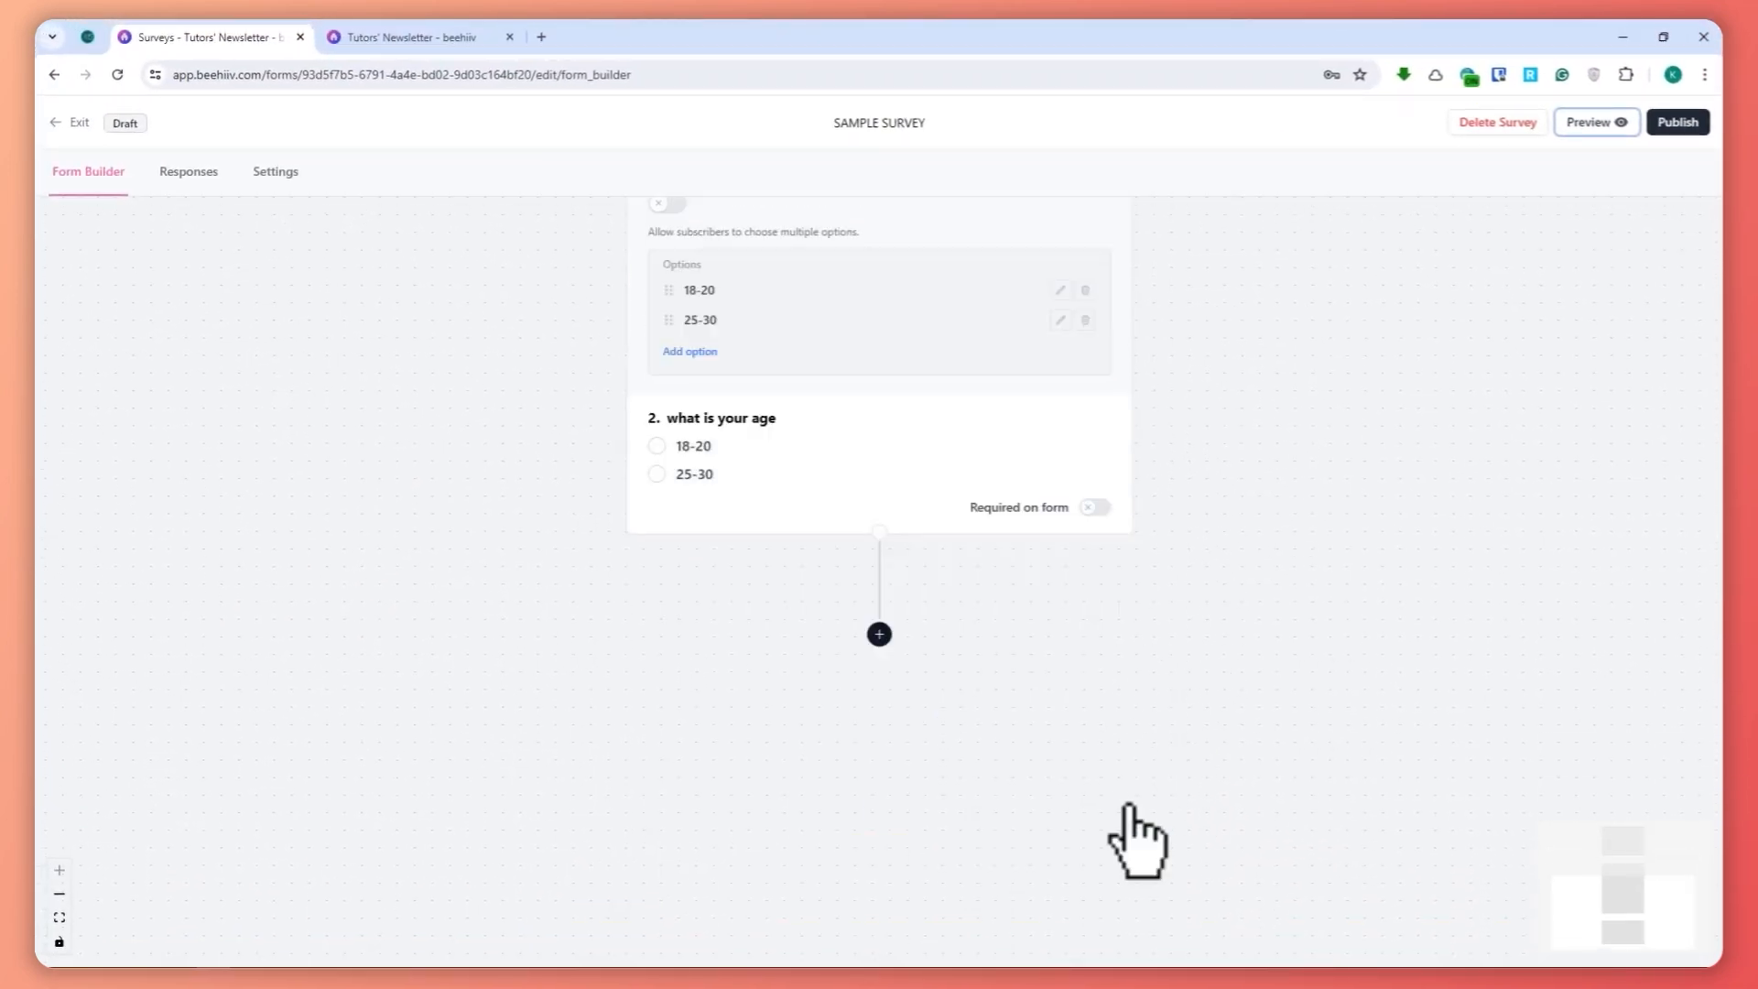
Step: Publish SAMPLE SURVEY and copy its URL from the surveys list
left_click(879, 632)
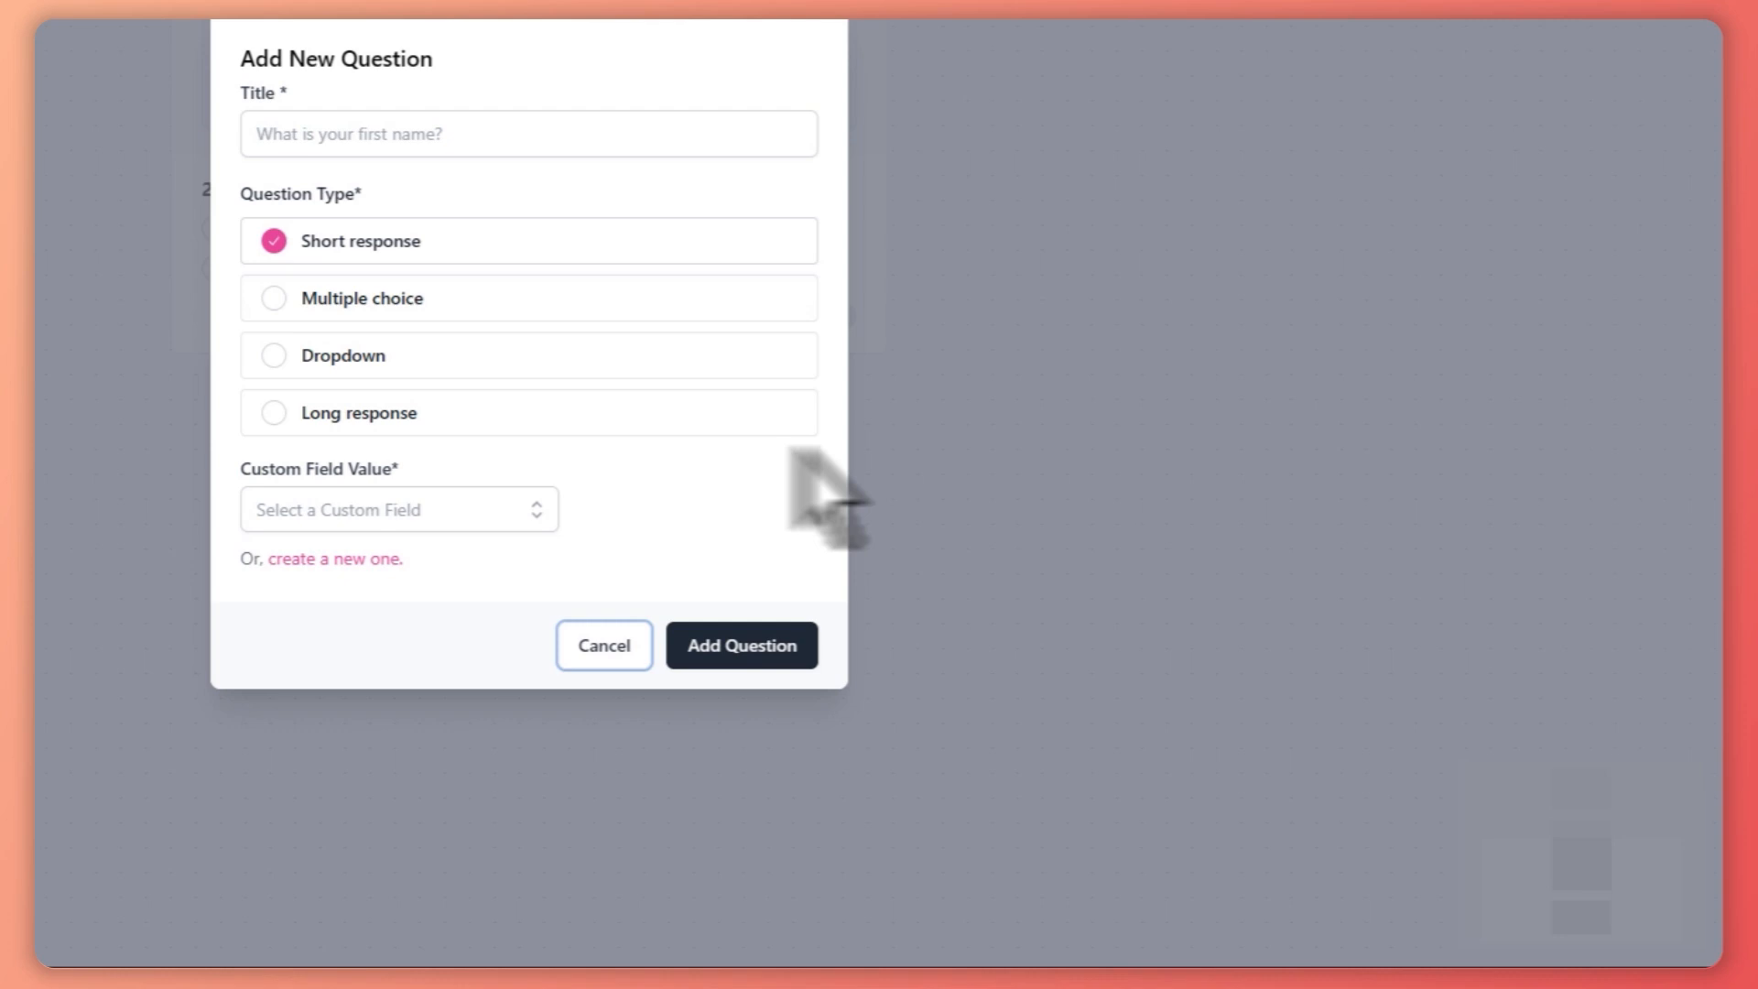
left_click(1028, 370)
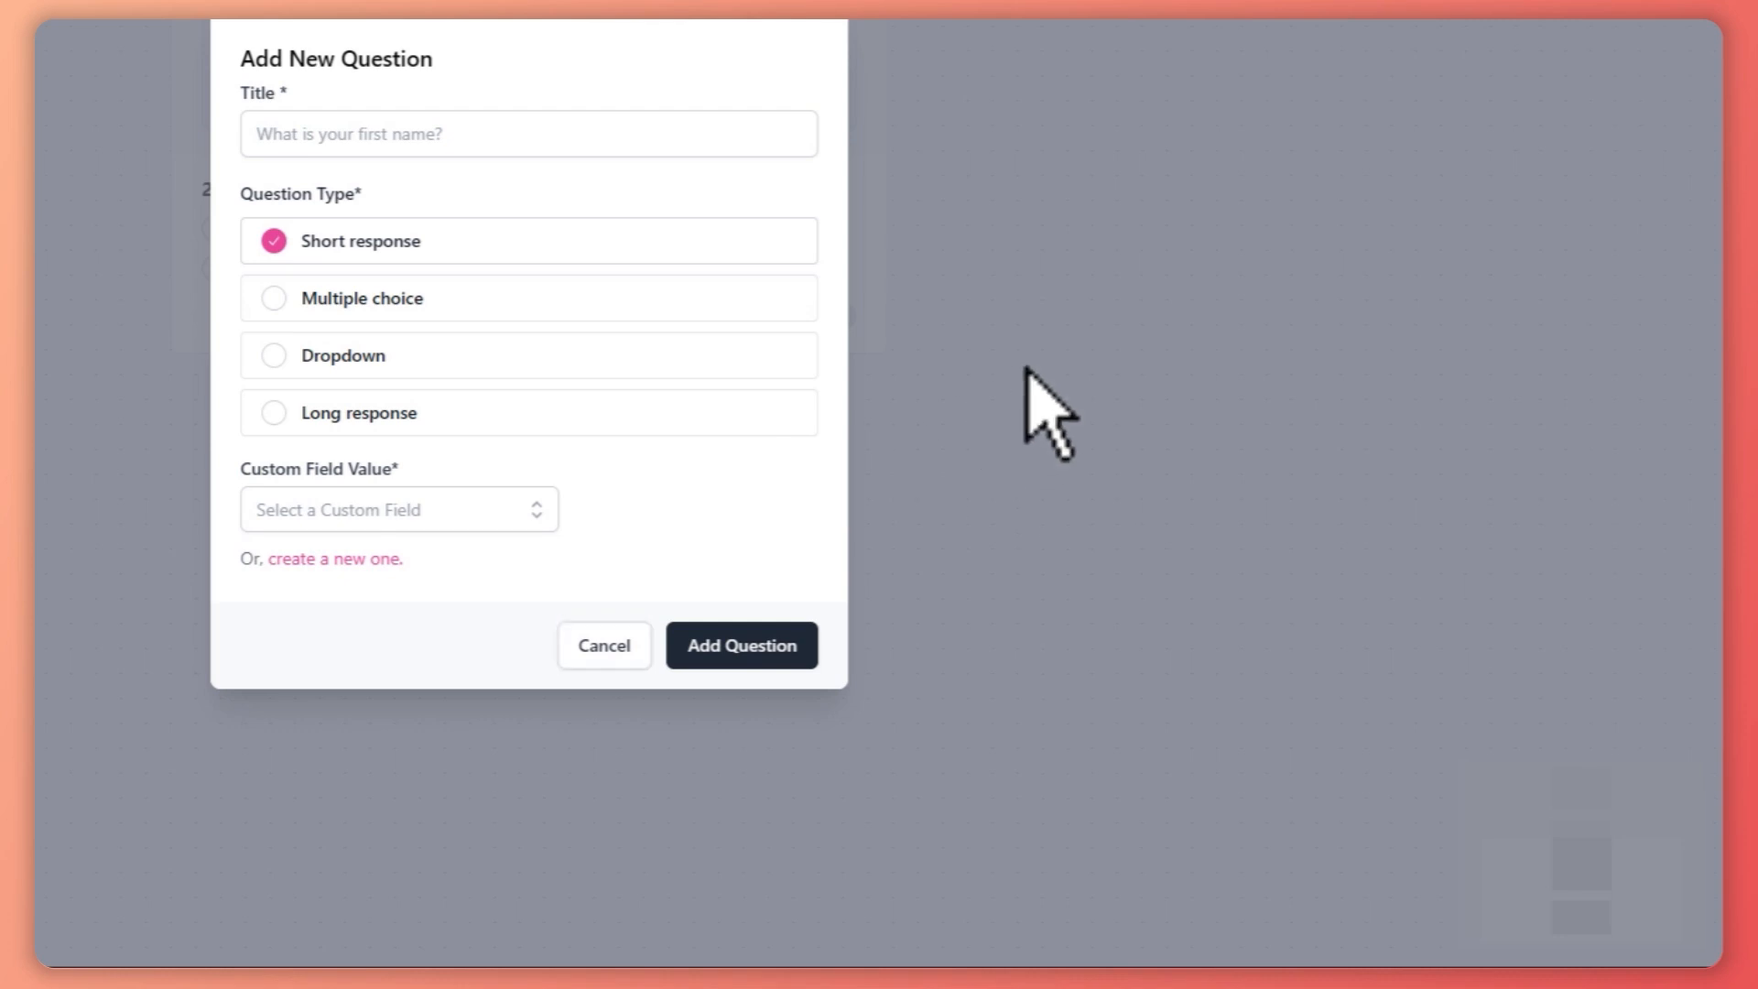
left_click(1678, 163)
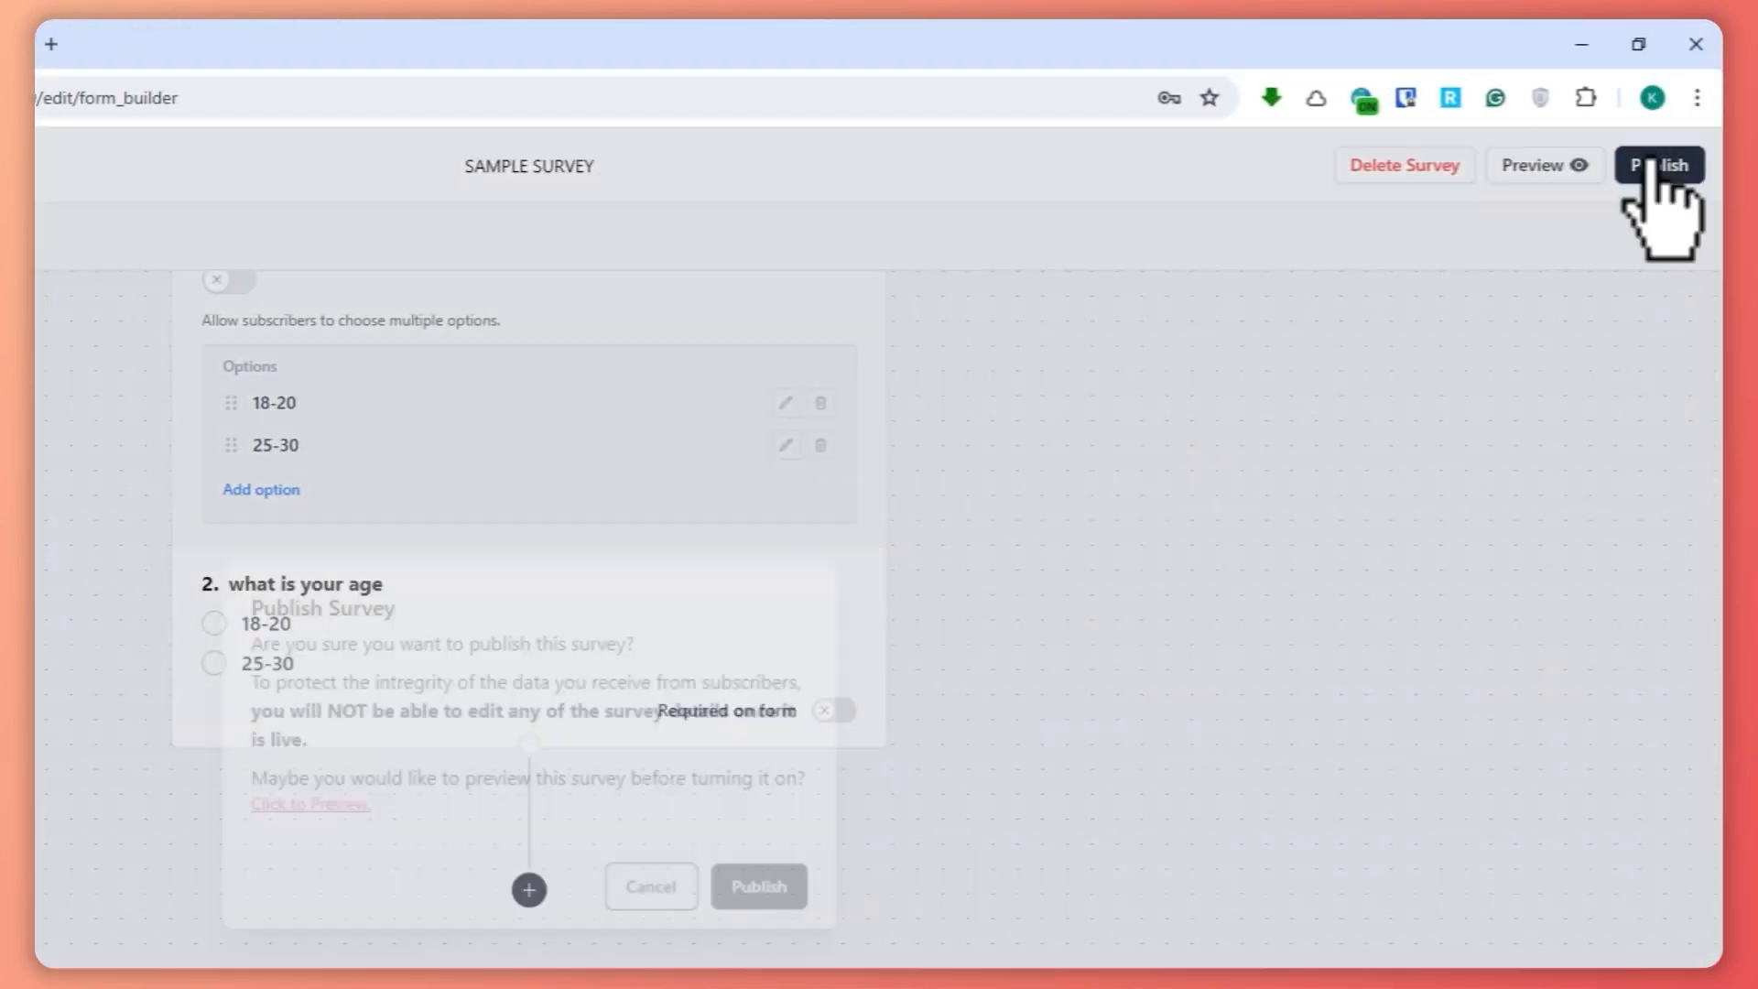
left_click(809, 899)
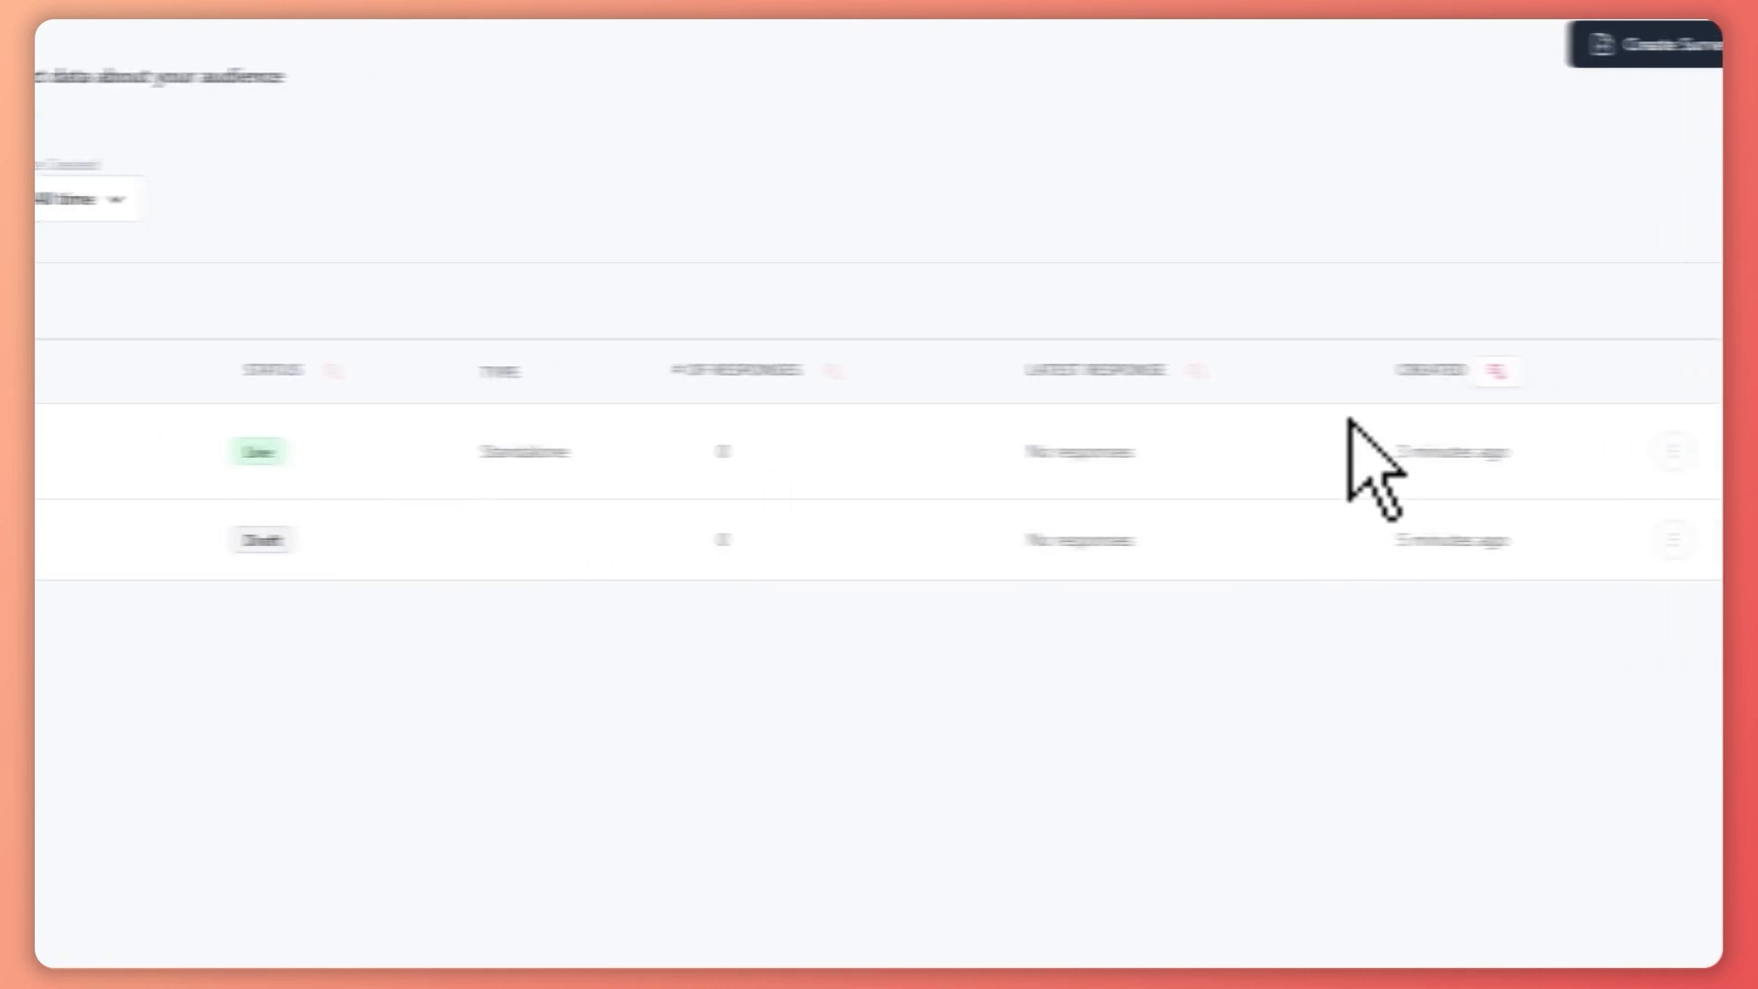
left_click(1593, 450)
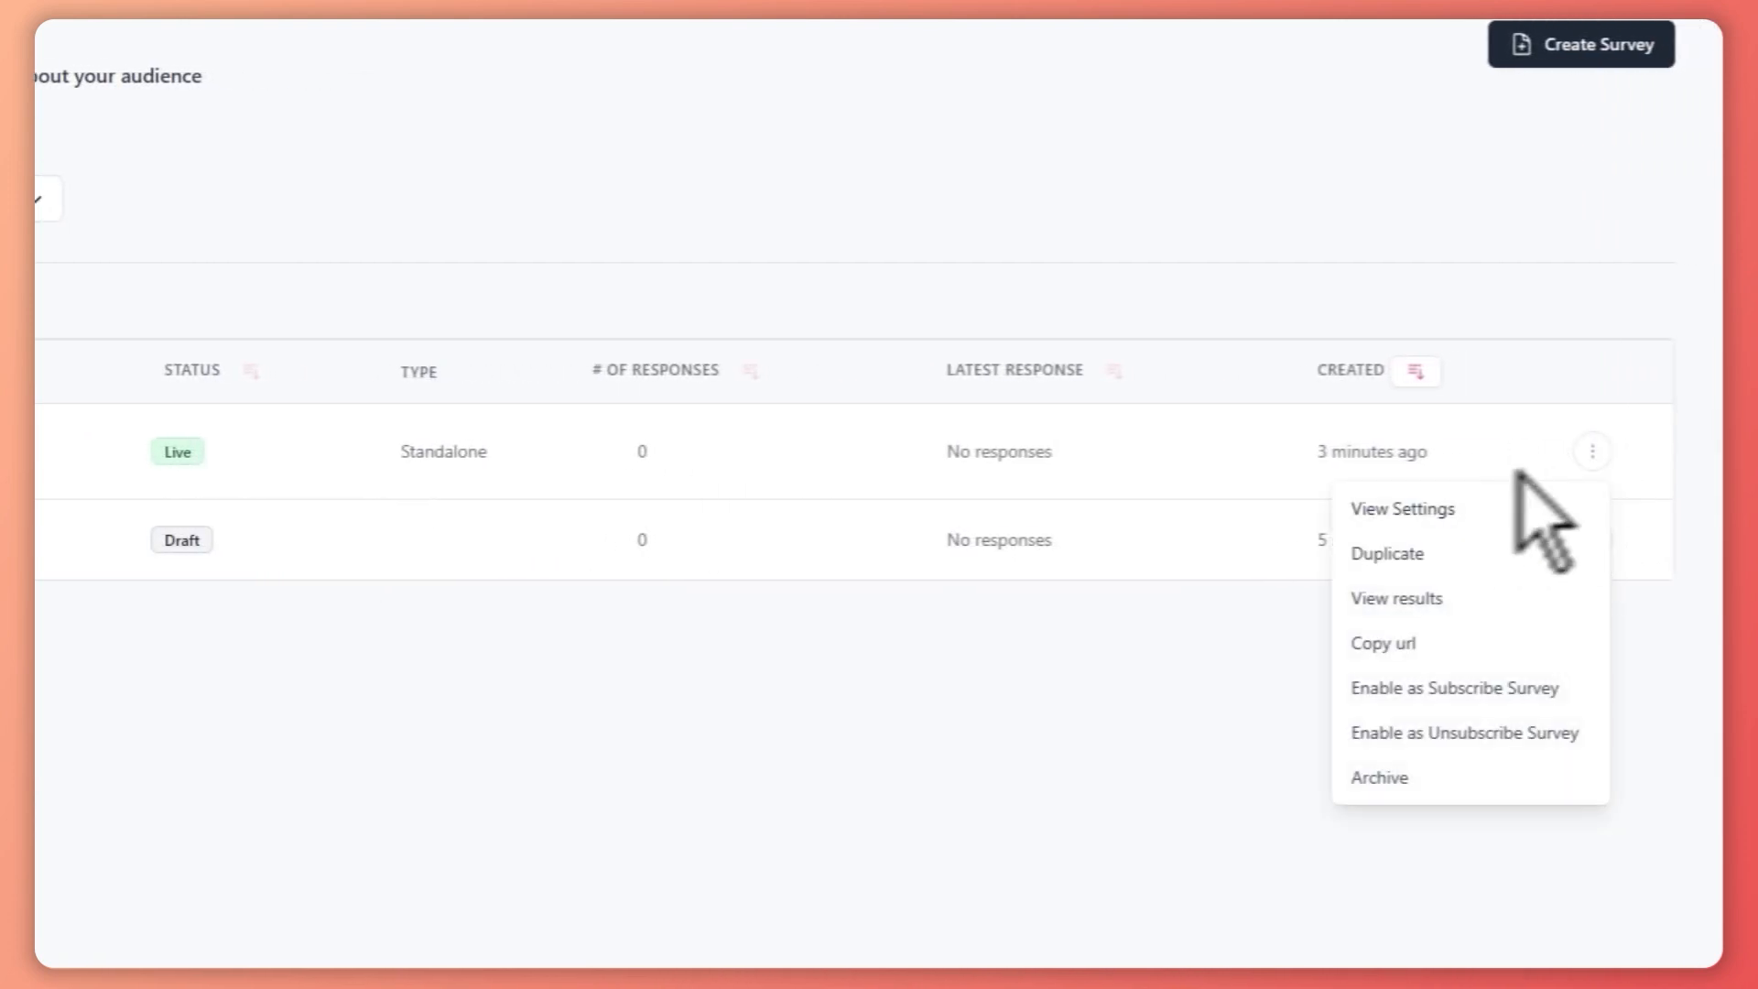
left_click(1410, 646)
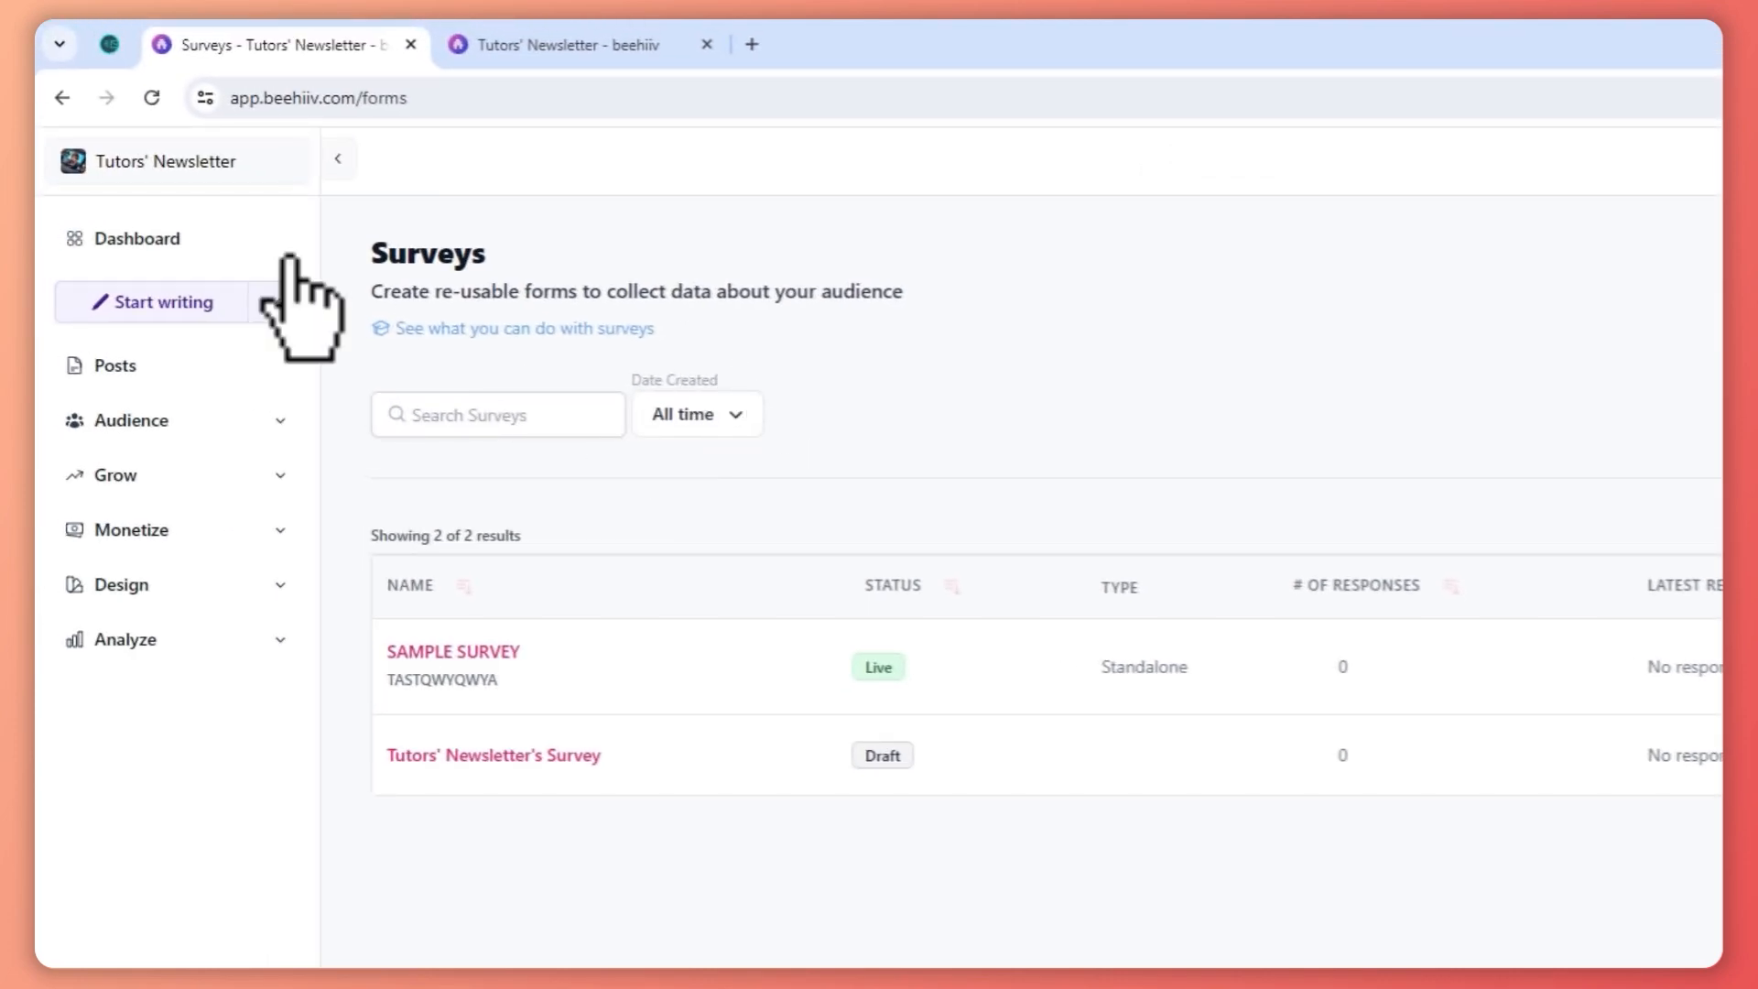
Step: Open the first "Sample newsletter" draft among the posts for editing
left_click(138, 238)
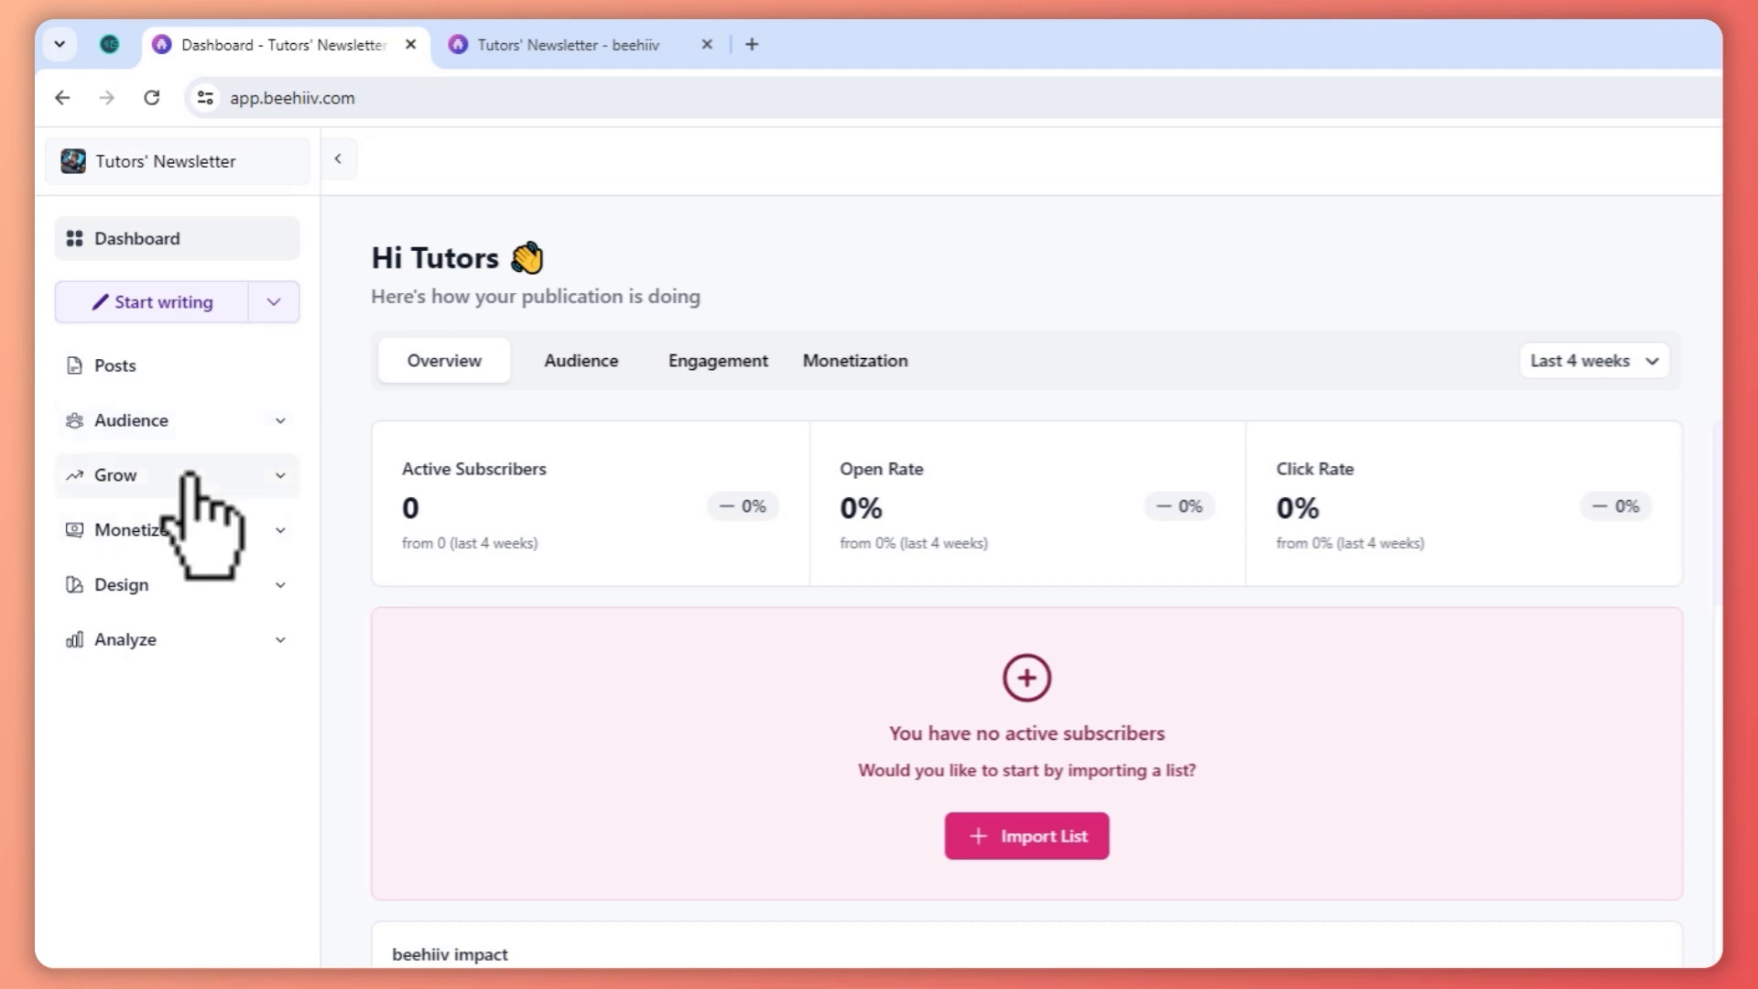
left_click(153, 370)
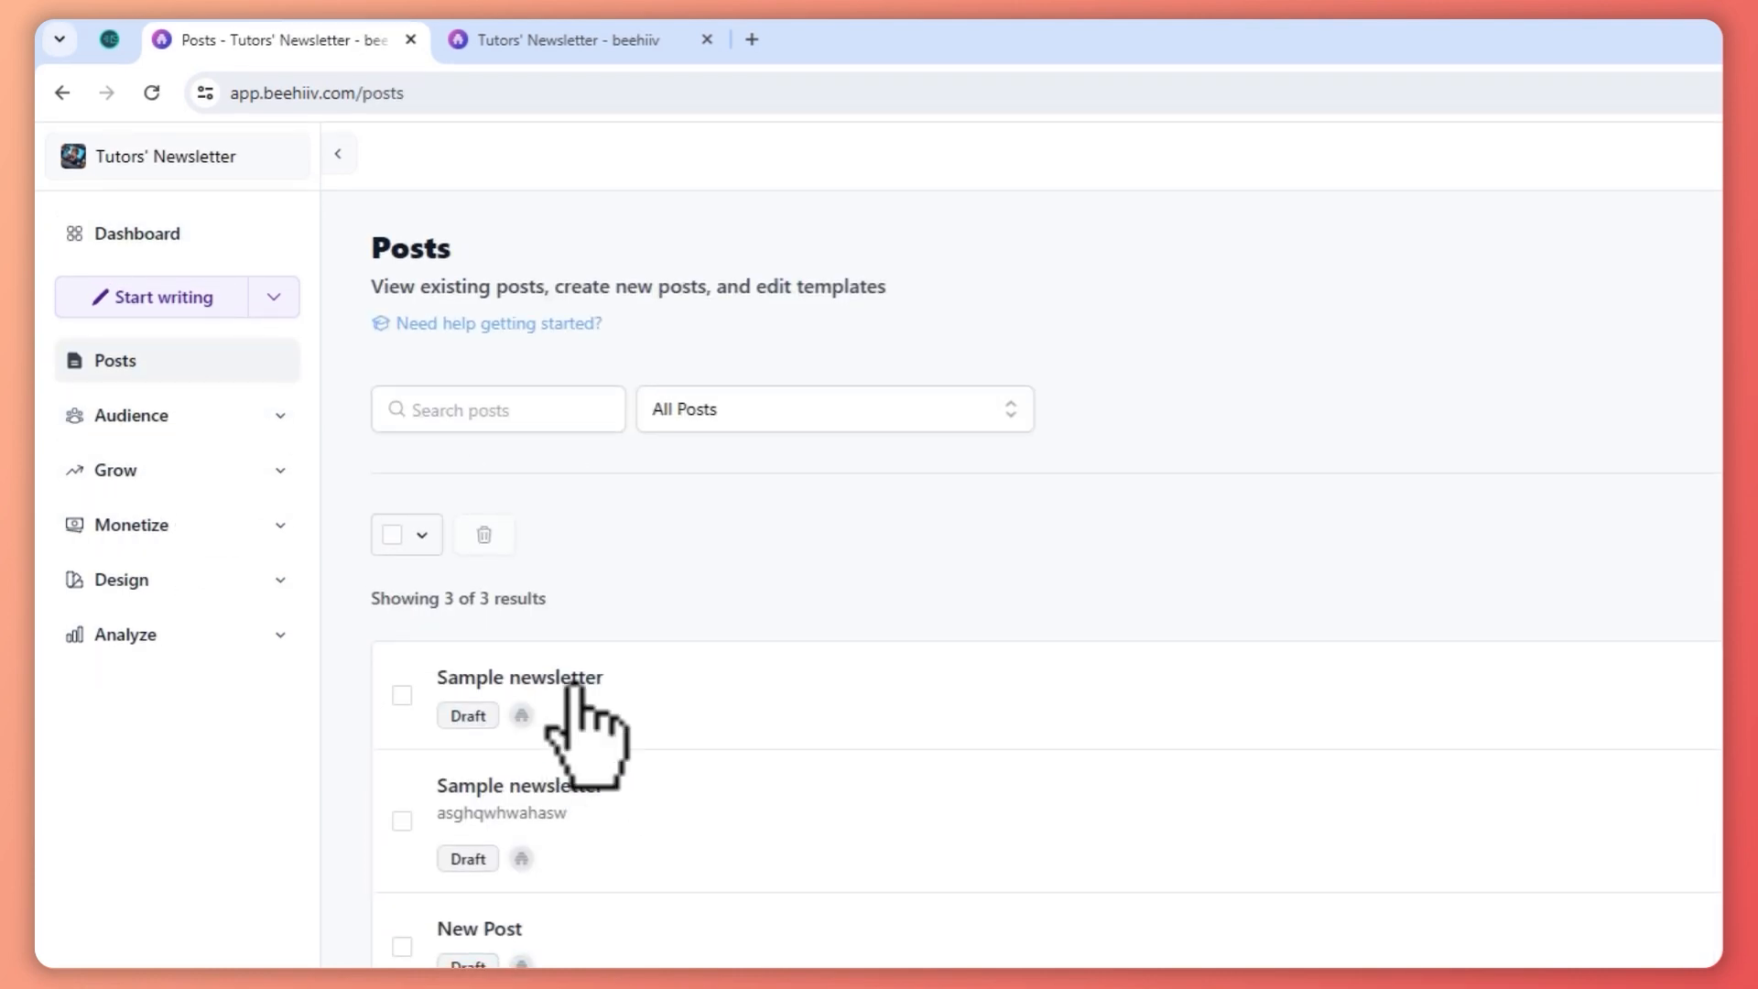
left_click(488, 677)
scroll(723, 650, "down", 5)
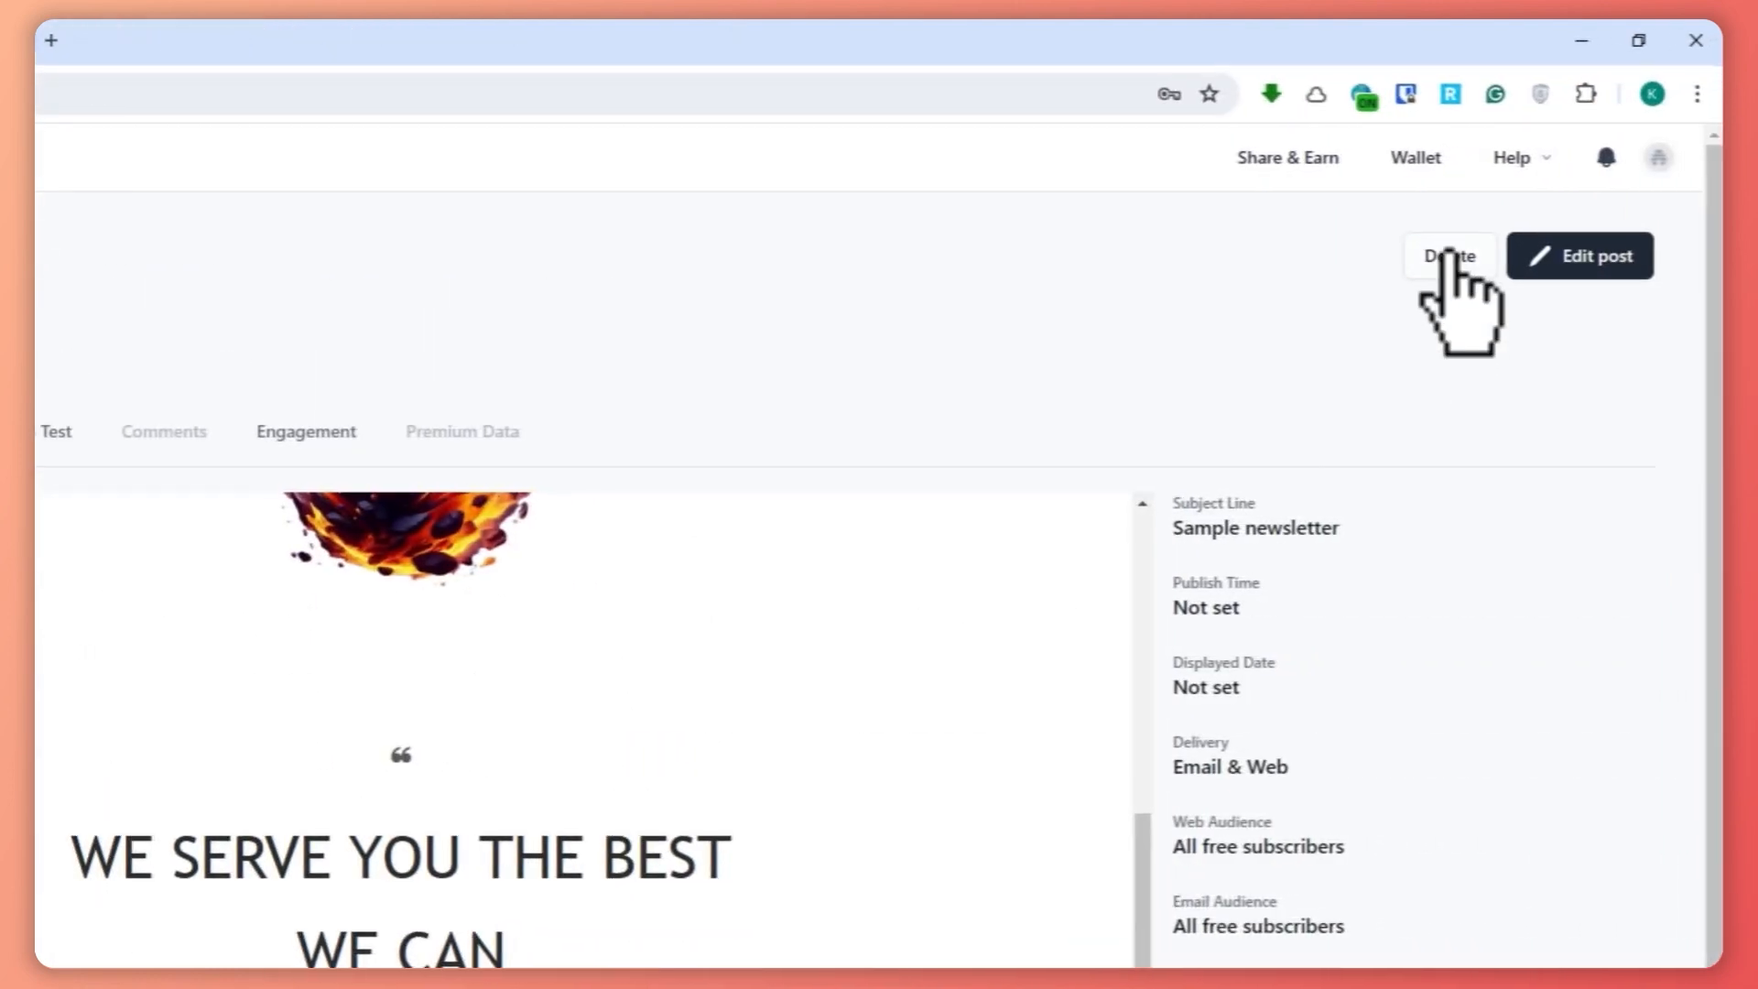
left_click(1623, 265)
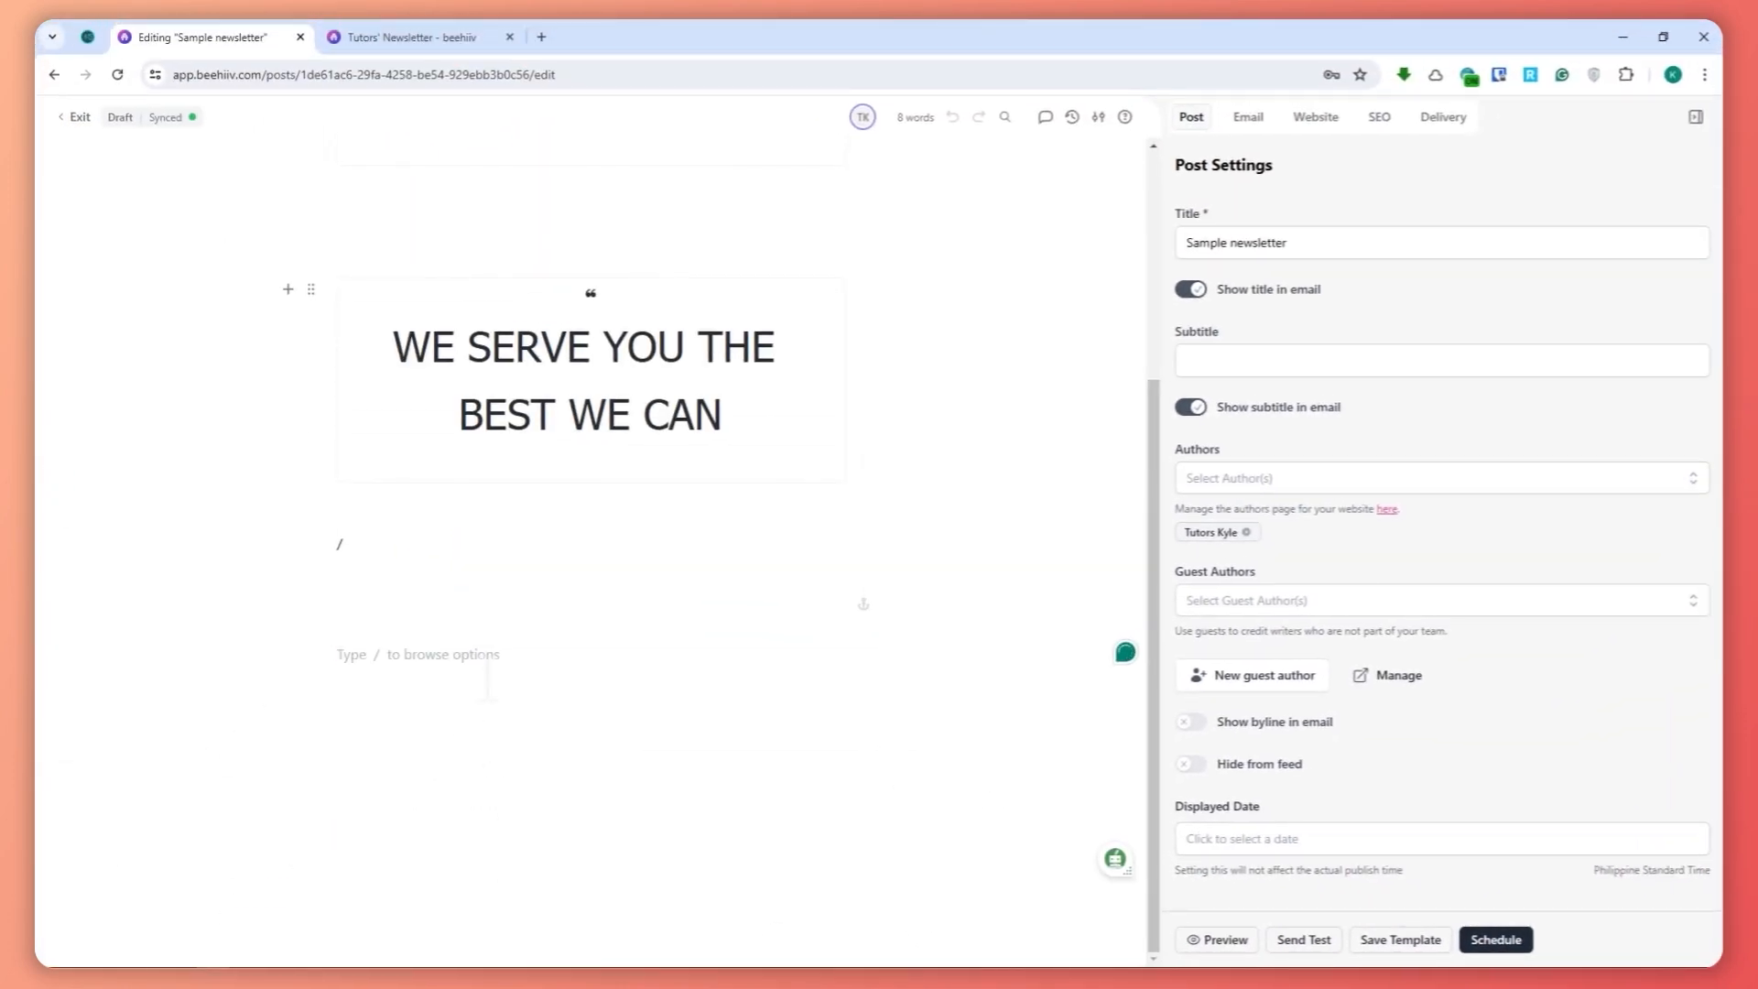
Step: Insert a button with the Unsubscribe preset at the end of the newsletter and link it to the copied survey URL
type("/bu")
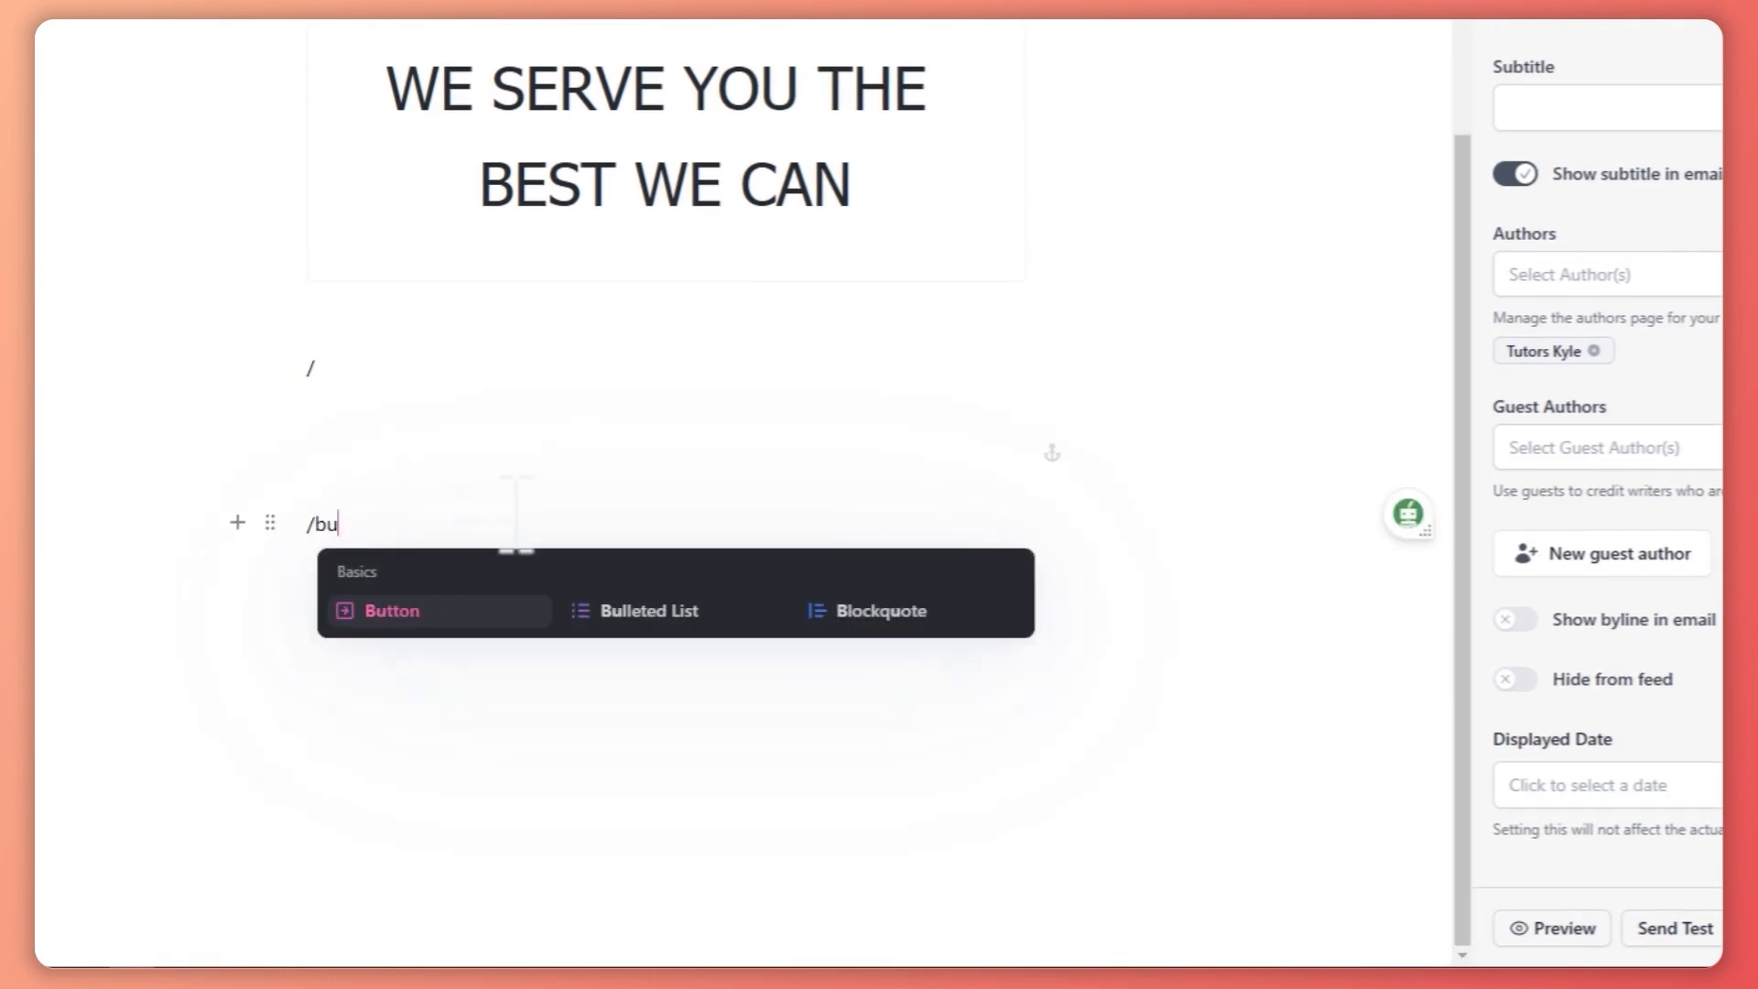
left_click(403, 611)
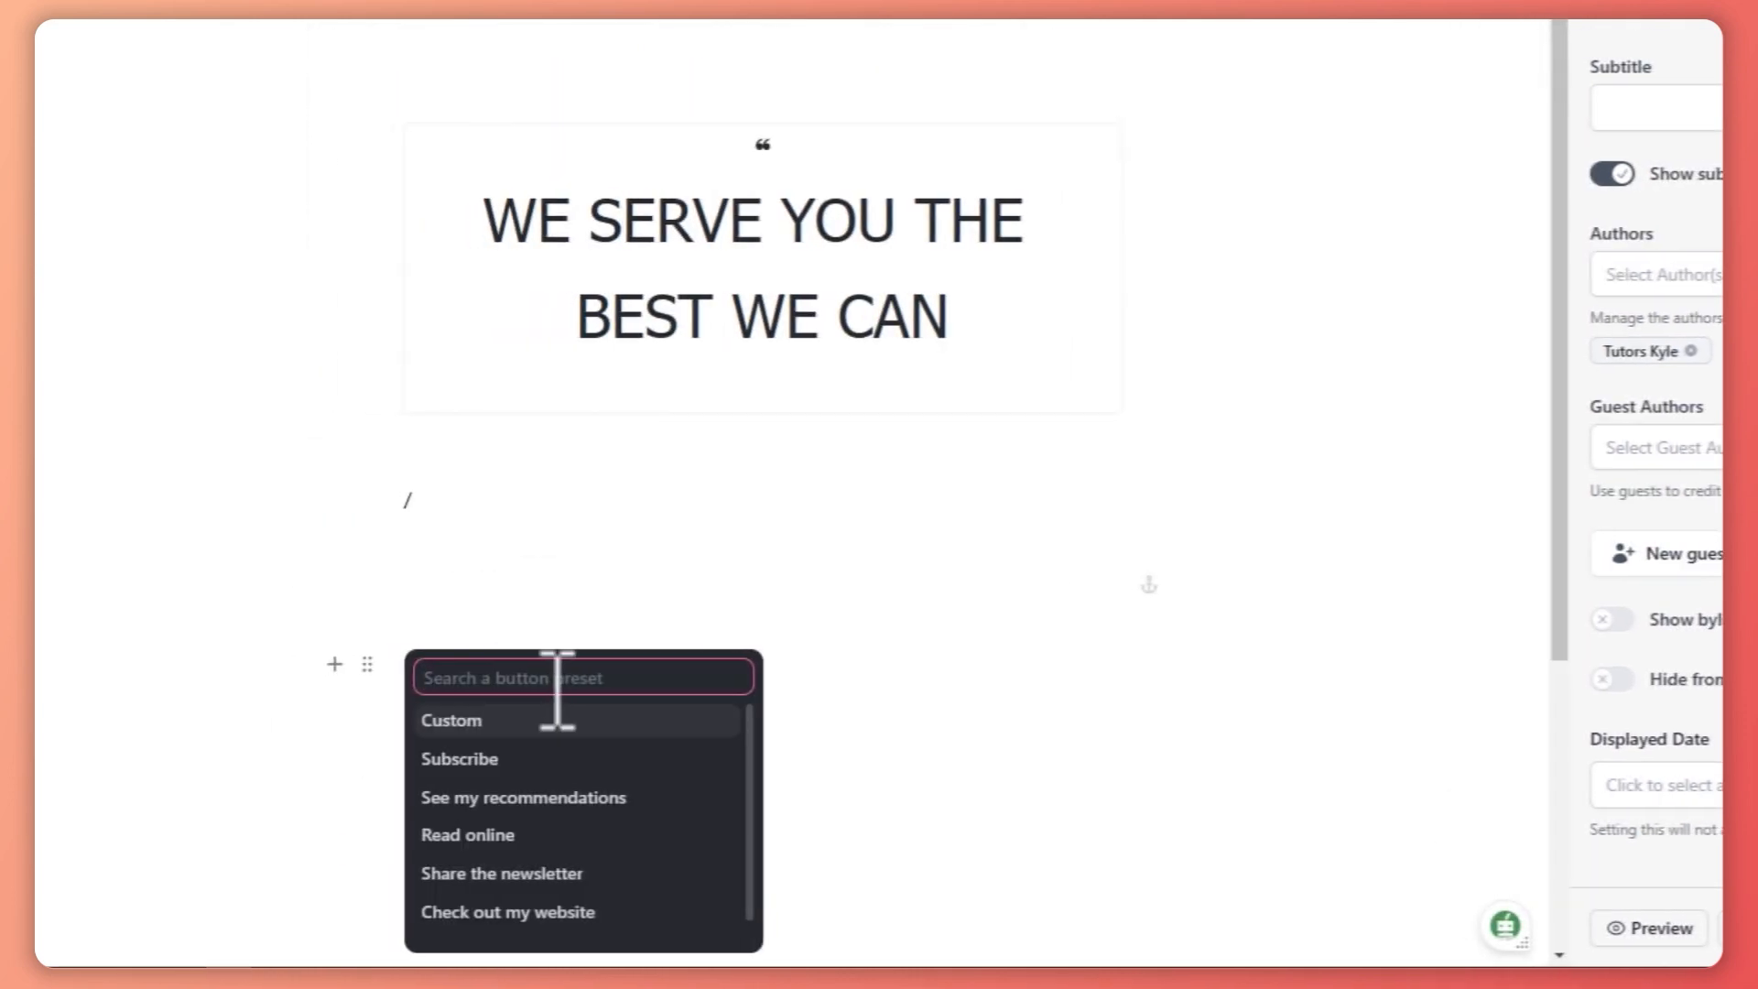
scroll(568, 778, "down", 1)
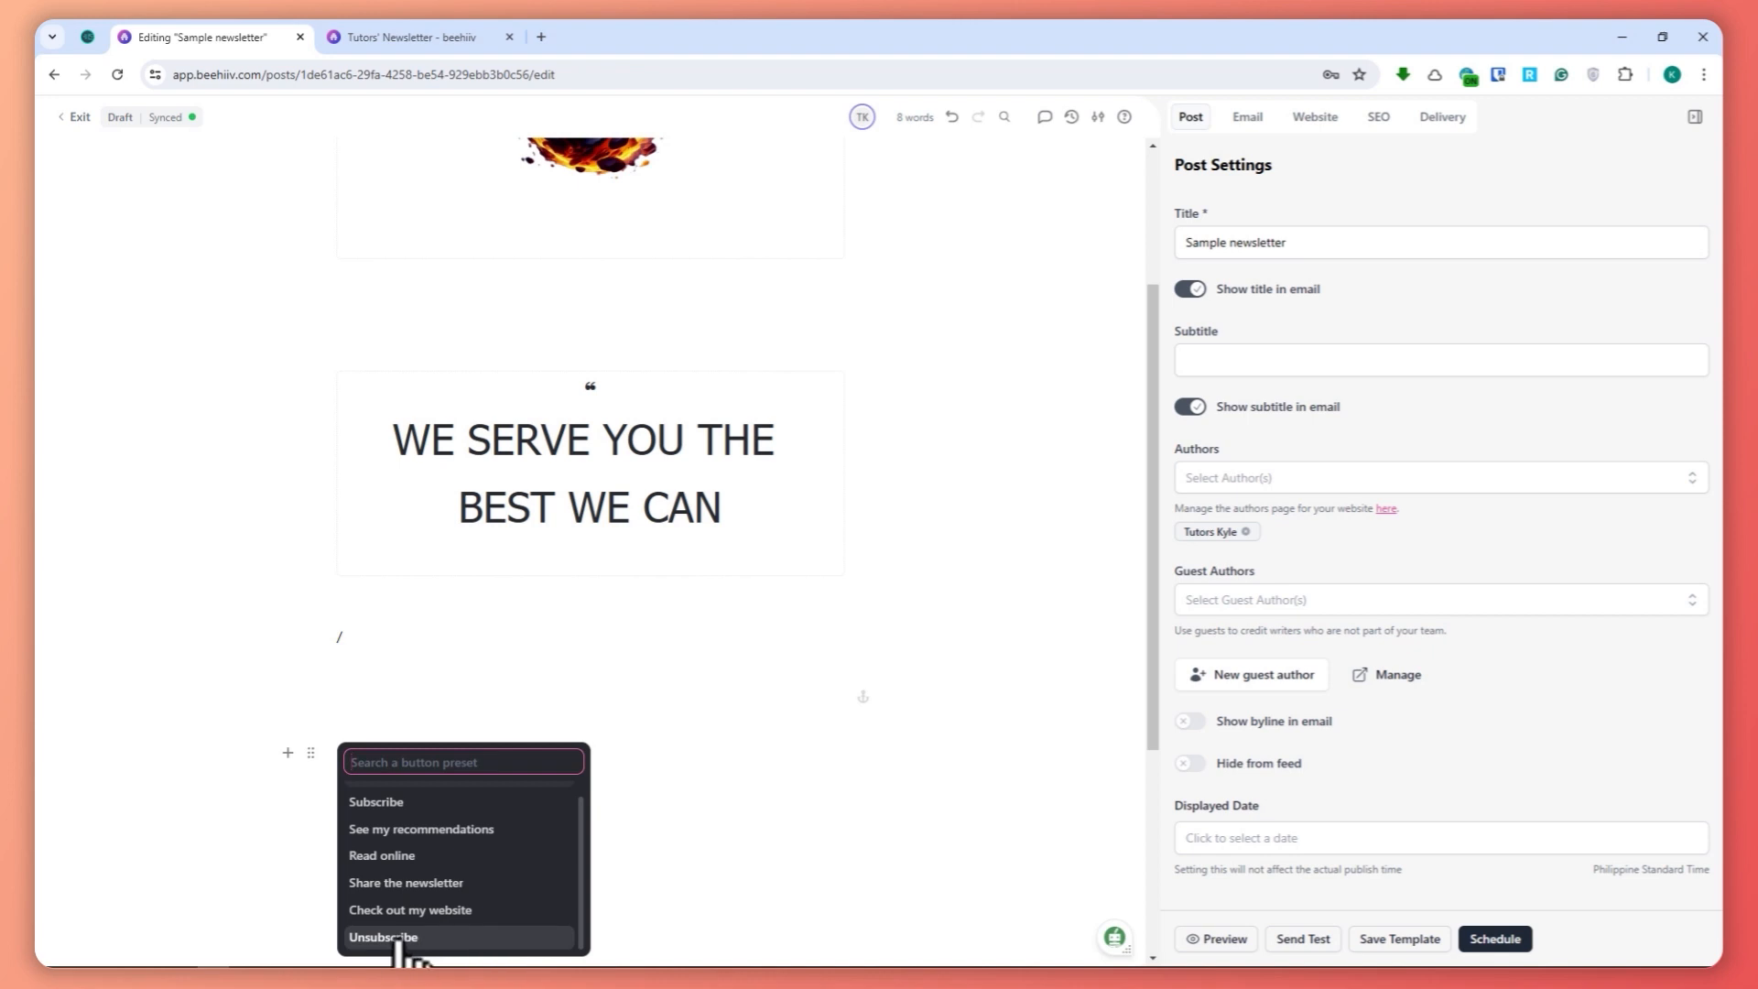
left_click(393, 937)
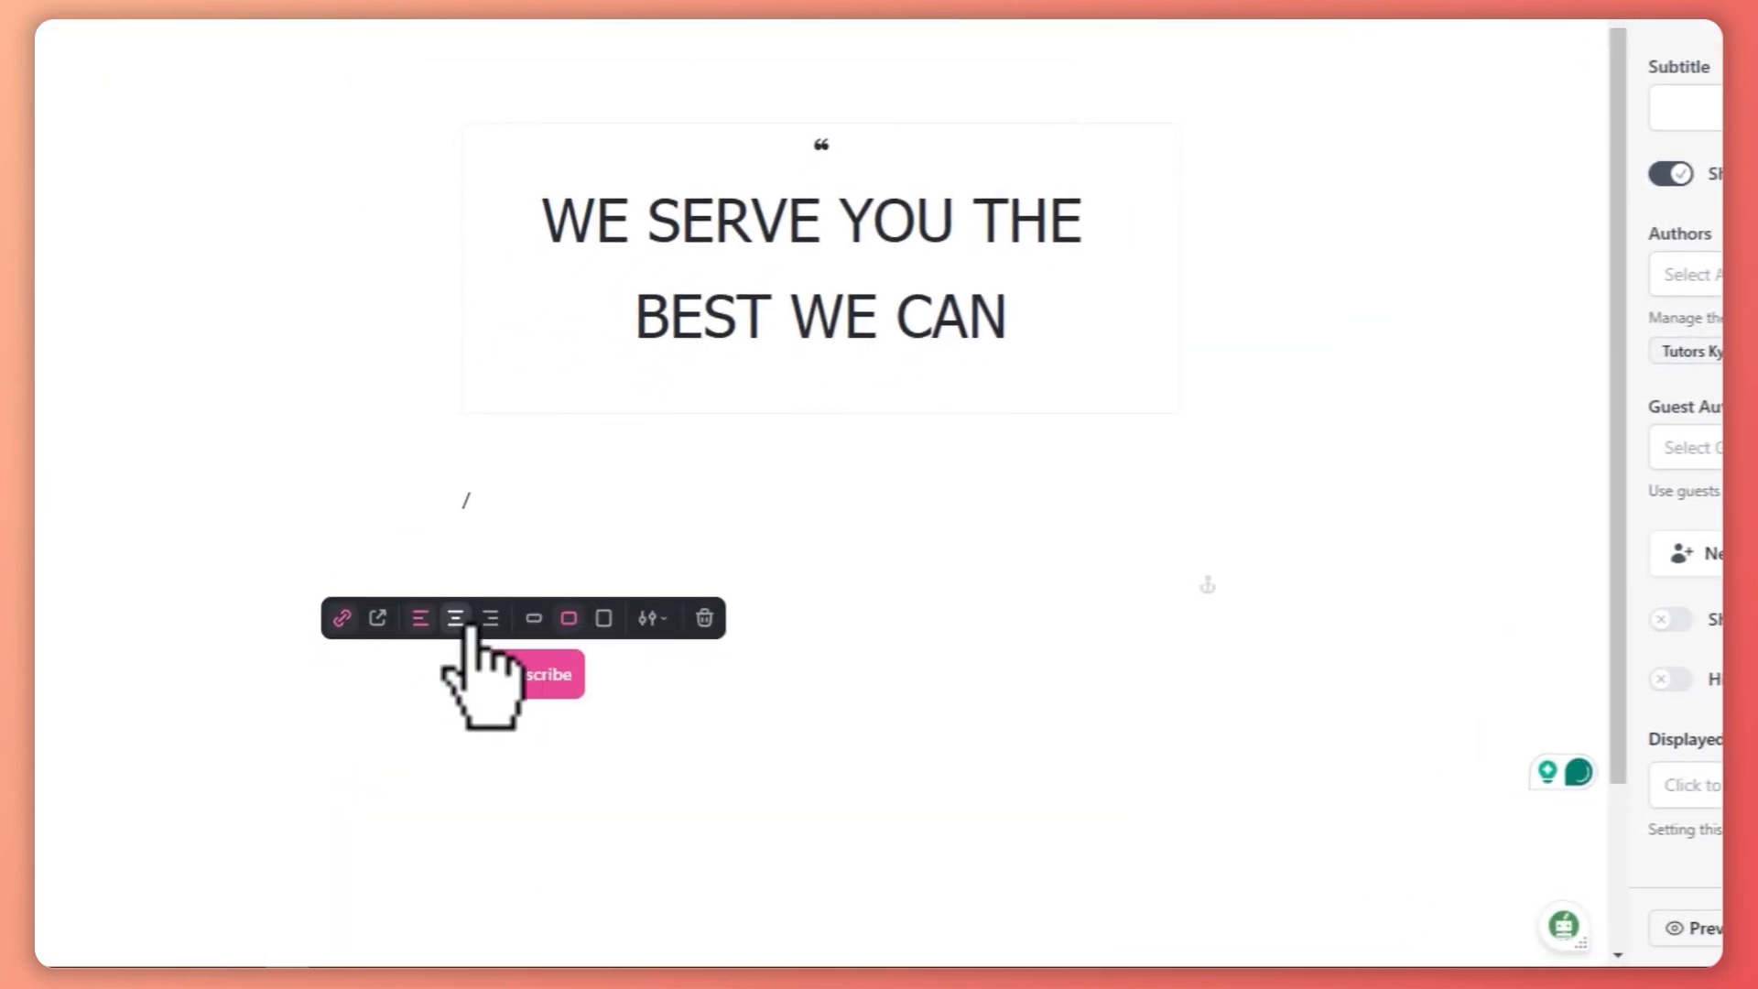
left_click(344, 618)
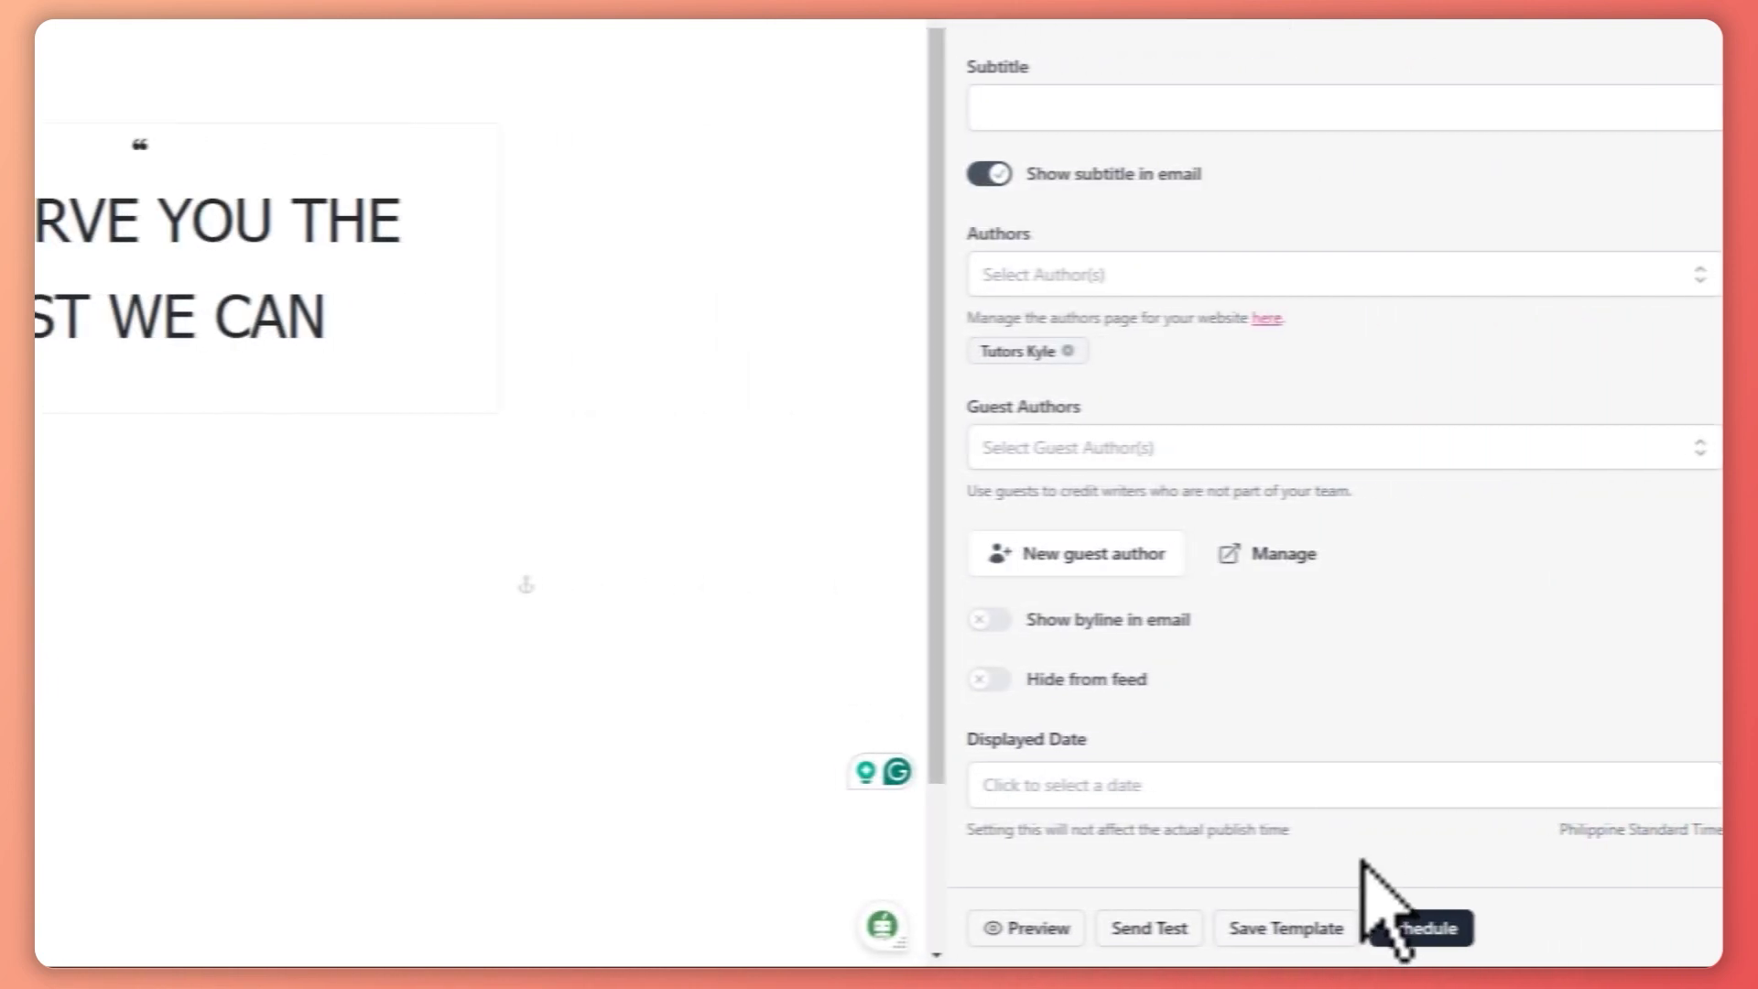
Step: Preview the newsletter, test its Unsubscribe button, and examine the heading of the page it opens
left_click(1043, 928)
scroll(768, 605, "down", 1)
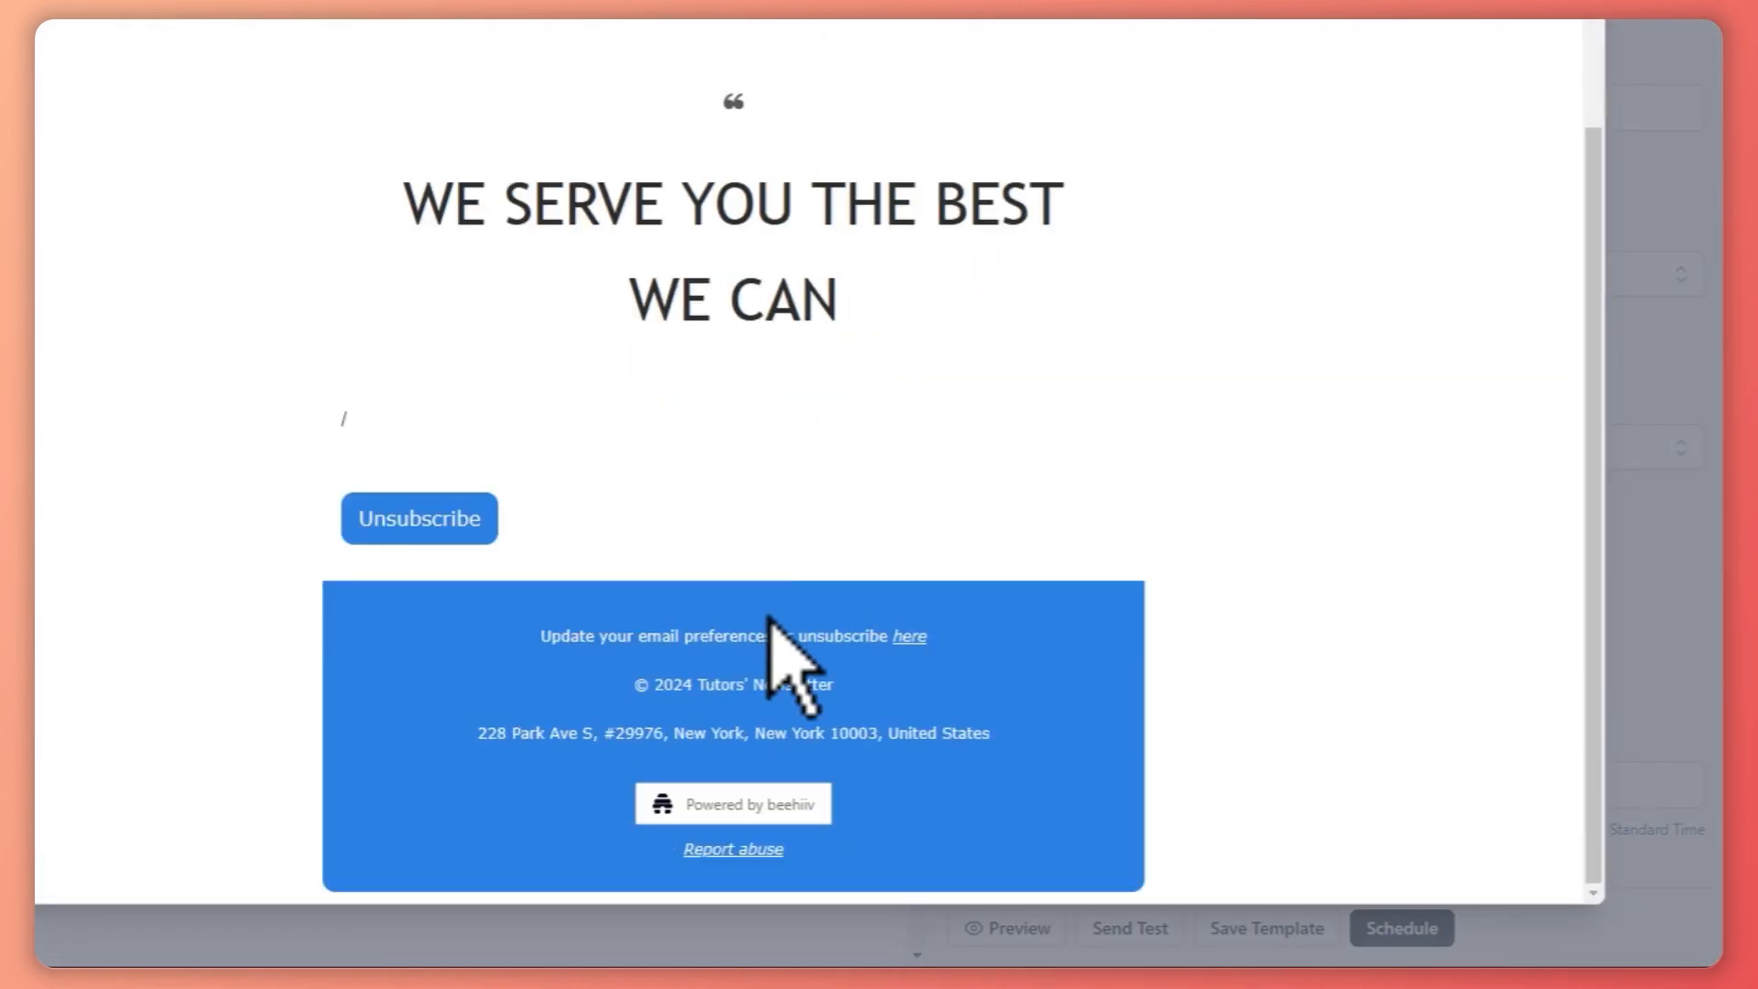
left_click(430, 520)
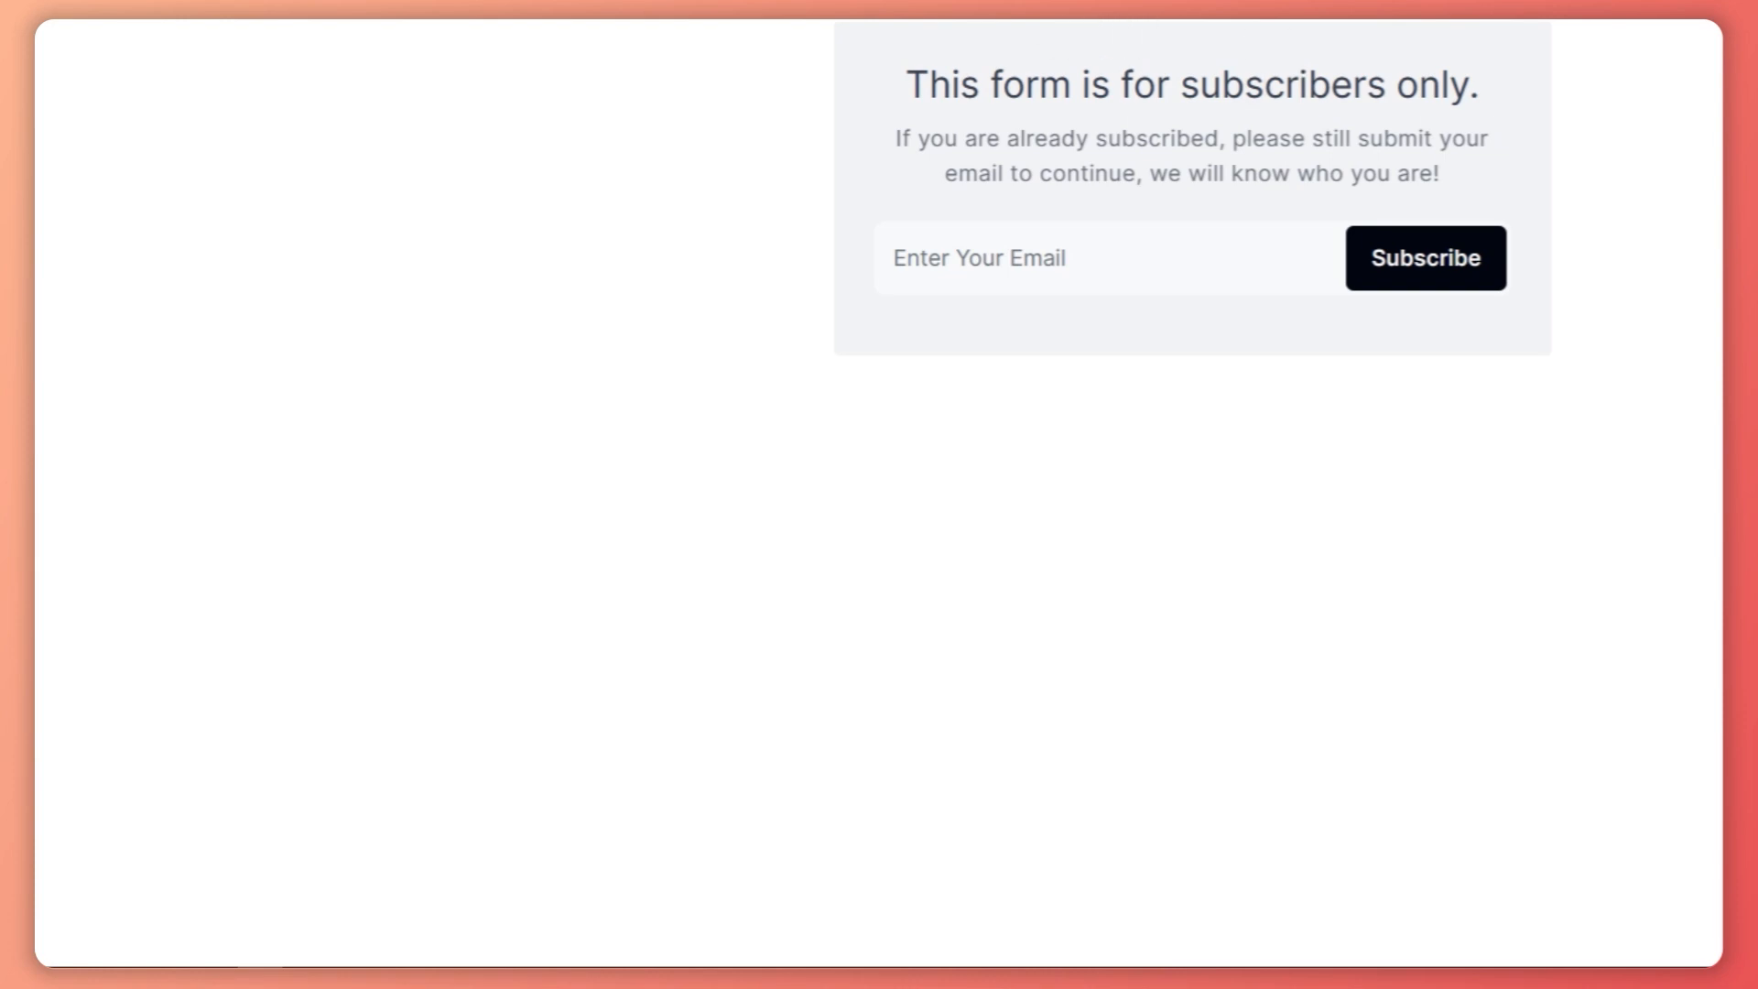
left_click_drag(951, 84, 1483, 87)
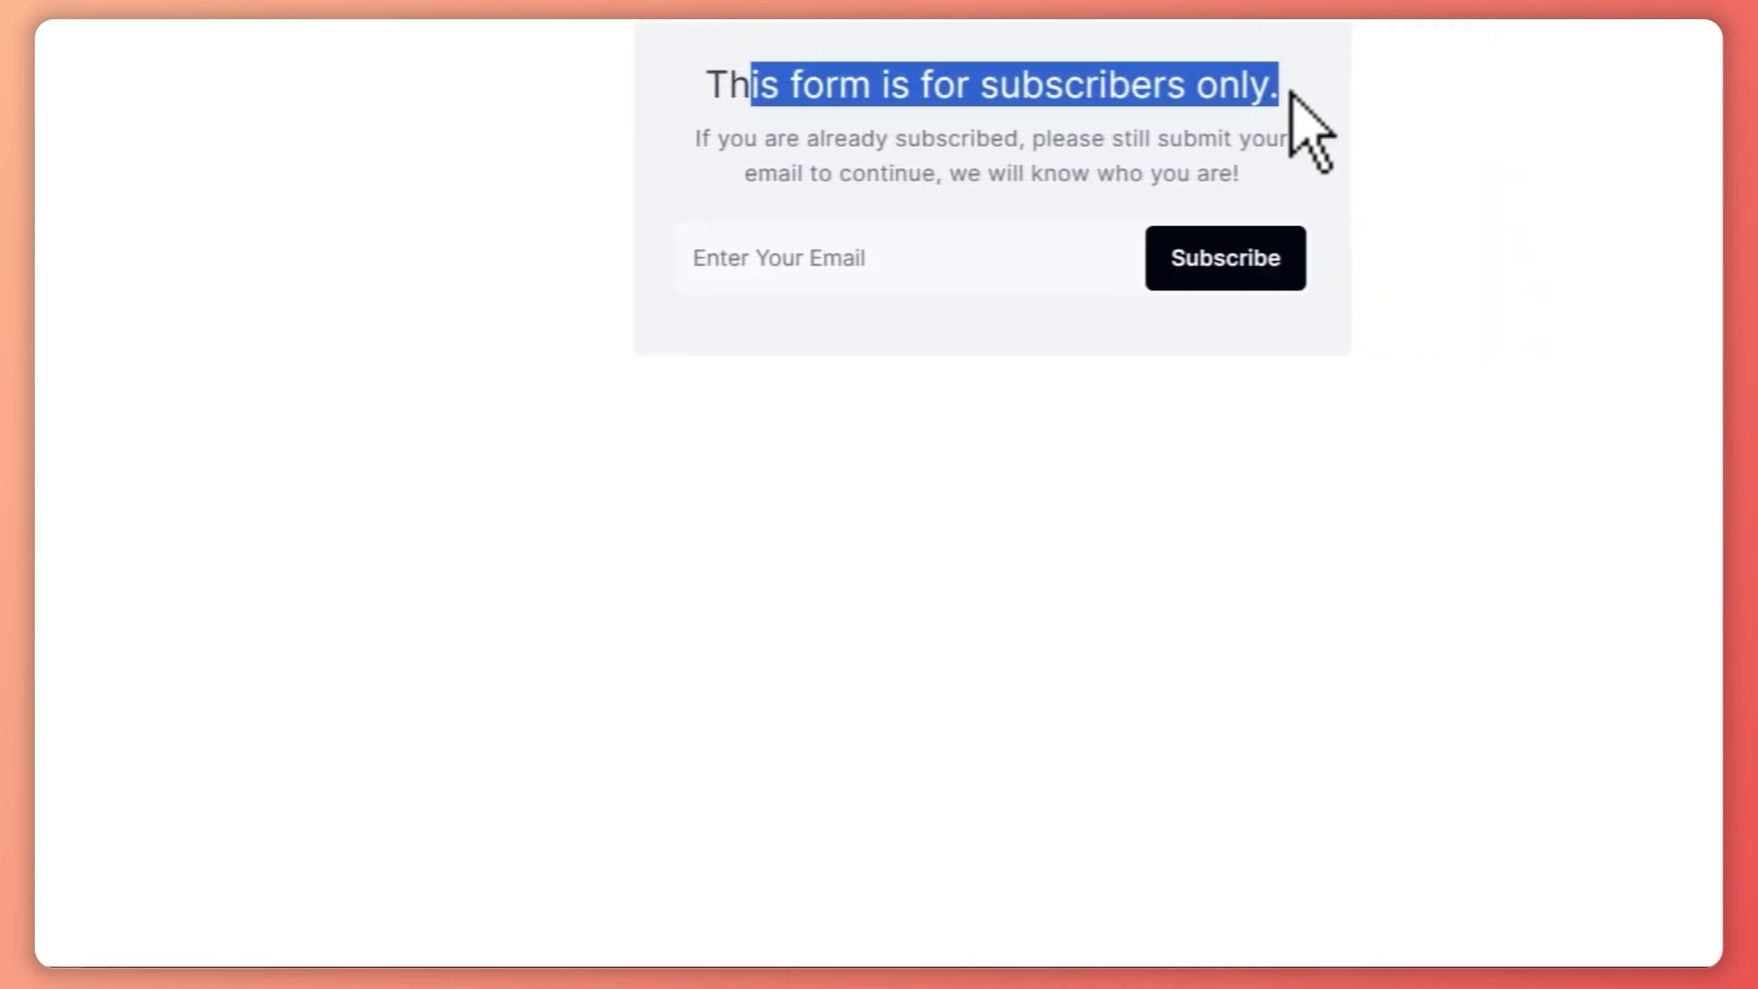